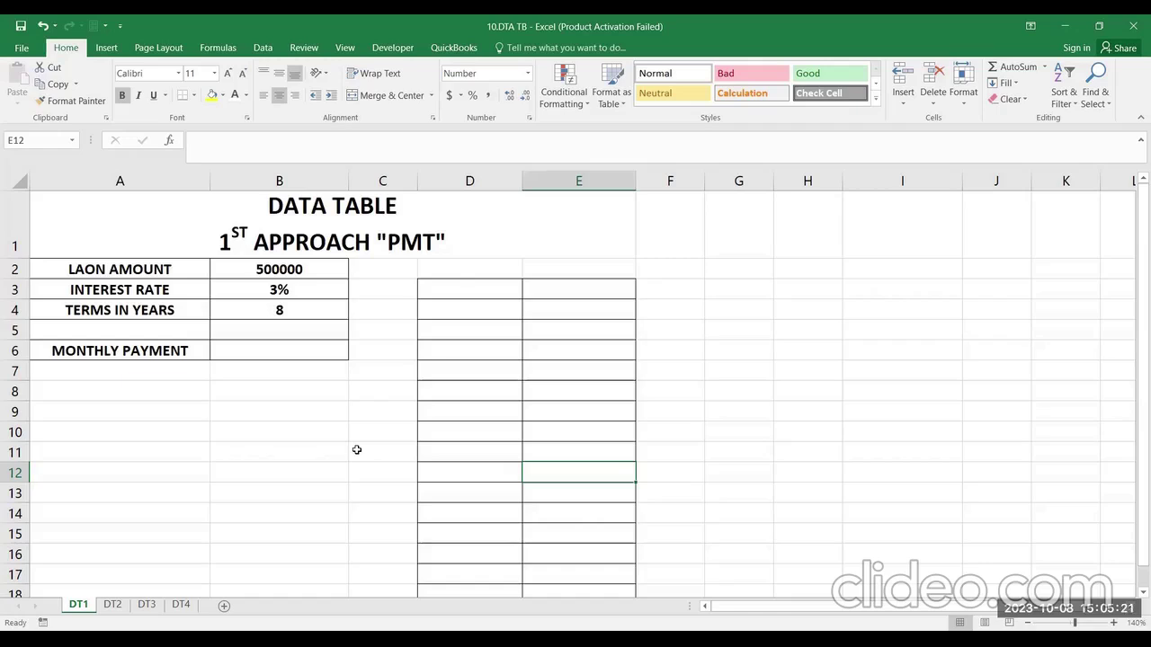
- Enter the monthly payment formula =-PMT(B3/12,B4*12,B2) in cell B6
left_click(284, 349)
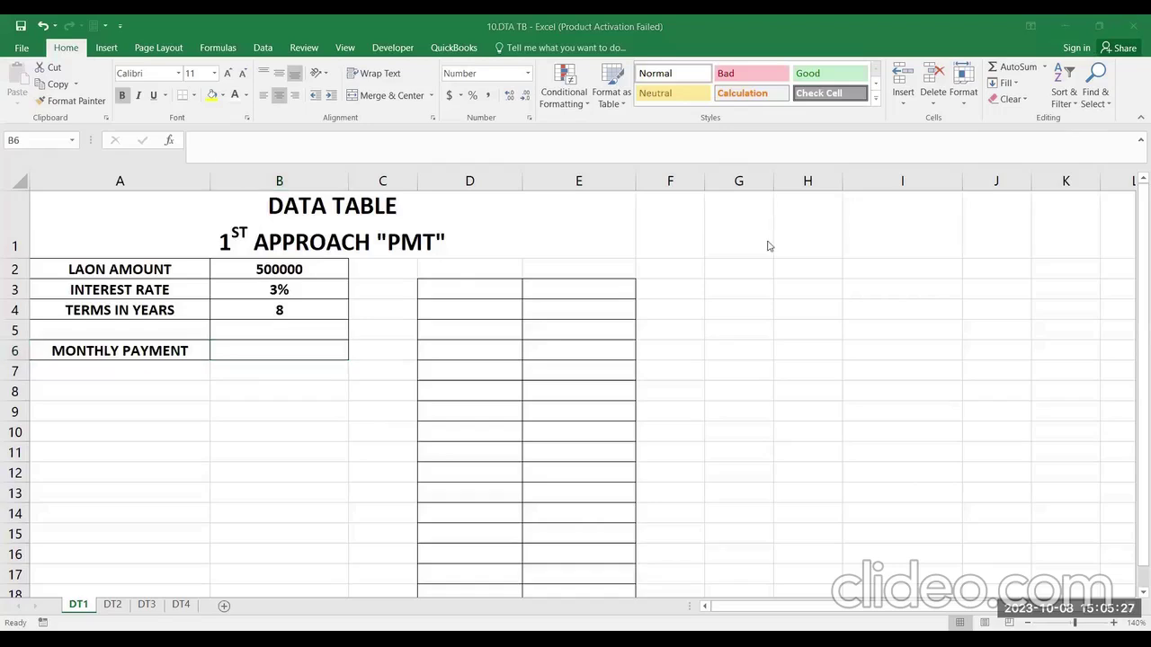
left_click(343, 357)
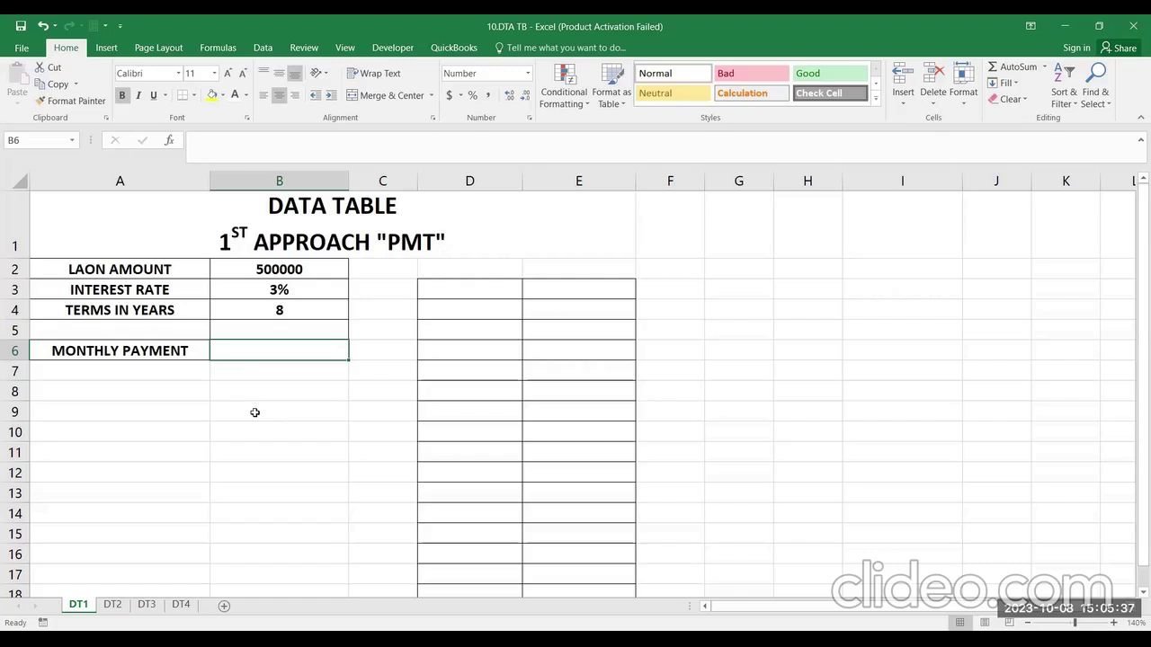
type("=-")
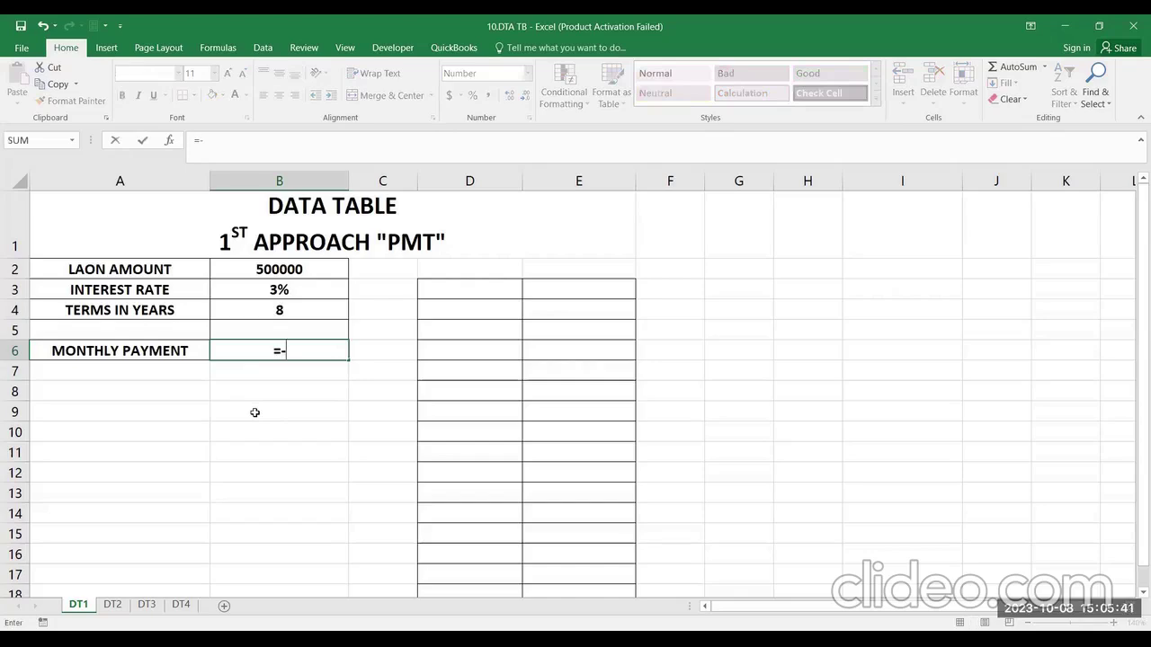
type("PMT(")
key("Up")
key("Up")
key("Up")
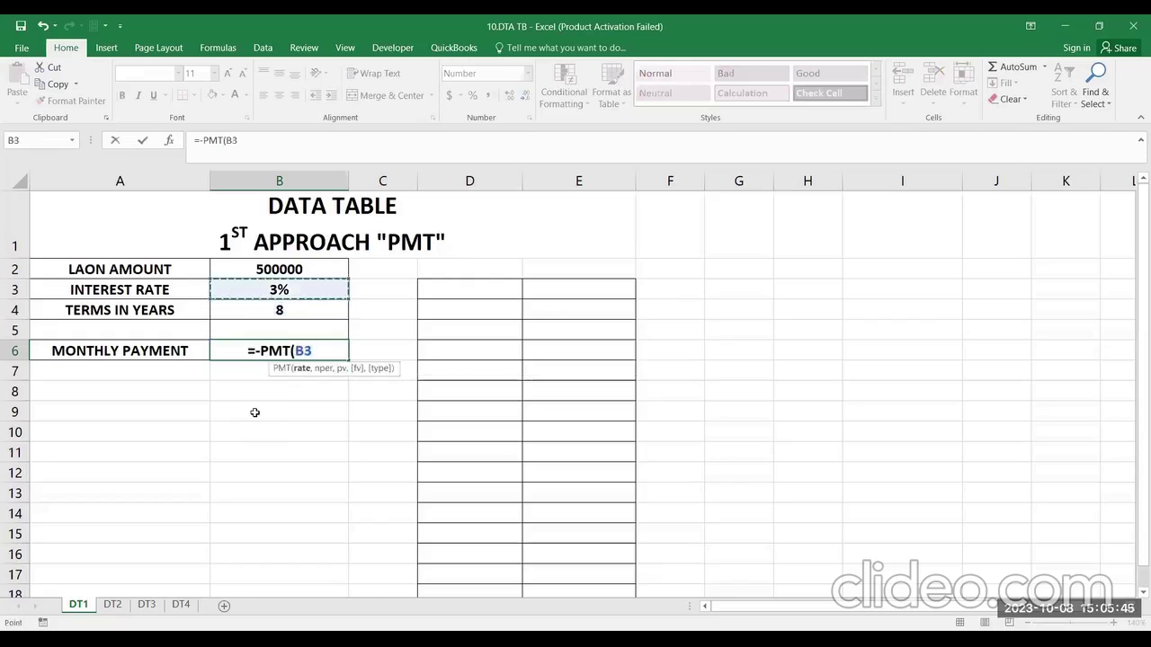
type("/12,")
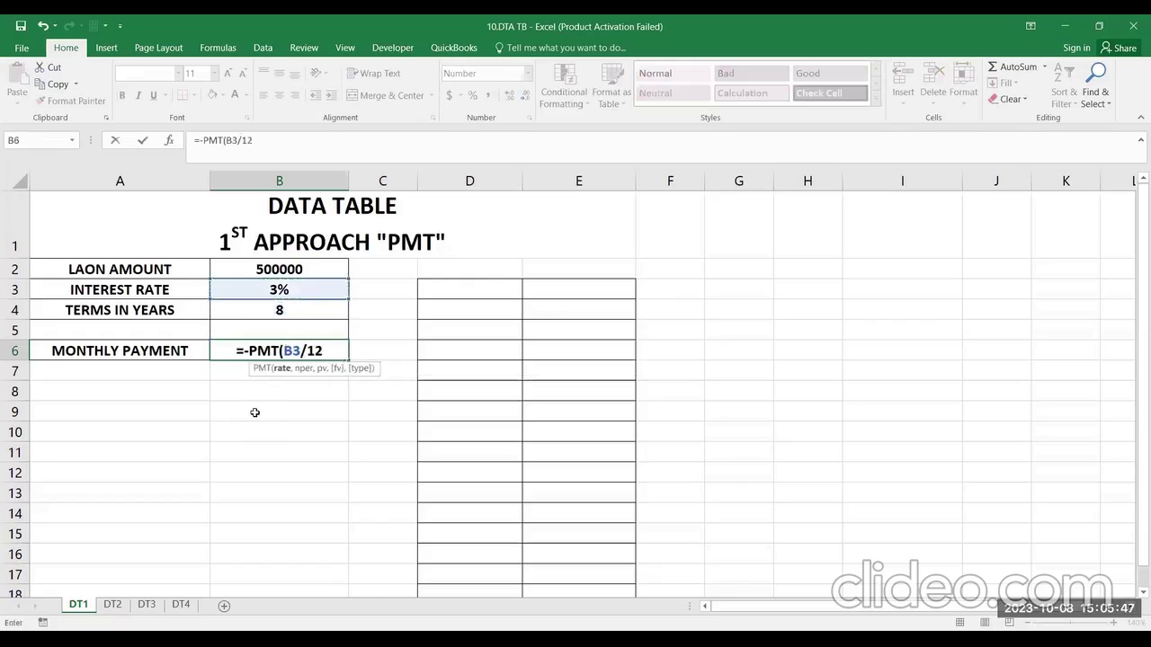
key("Up")
key("Up")
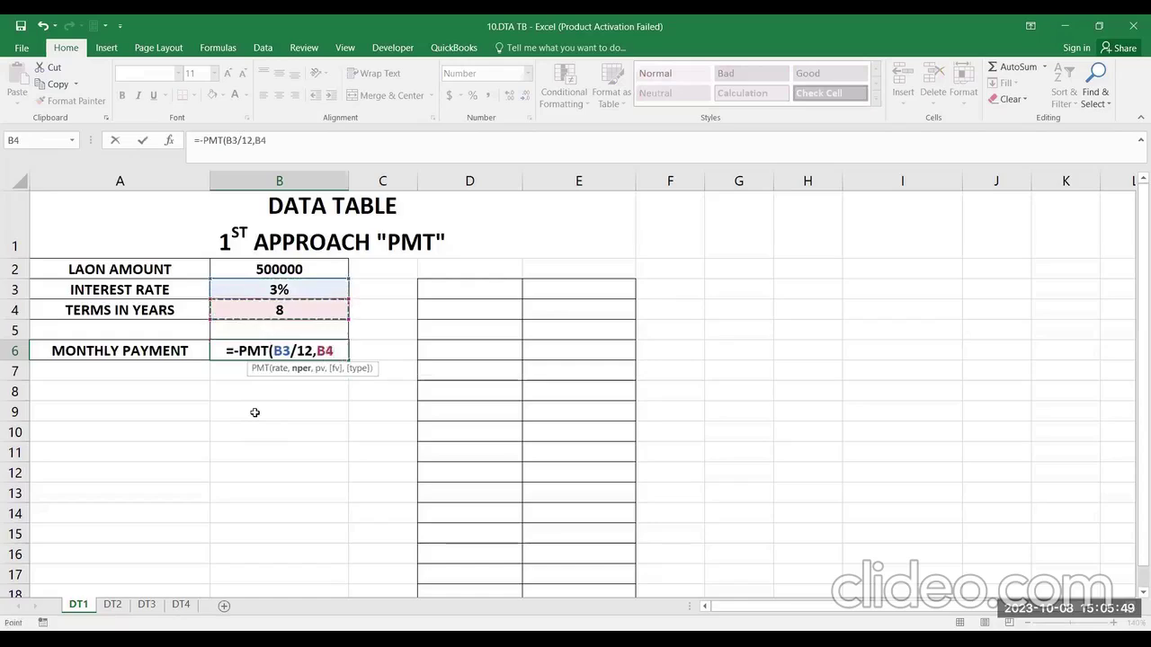
type("*12,")
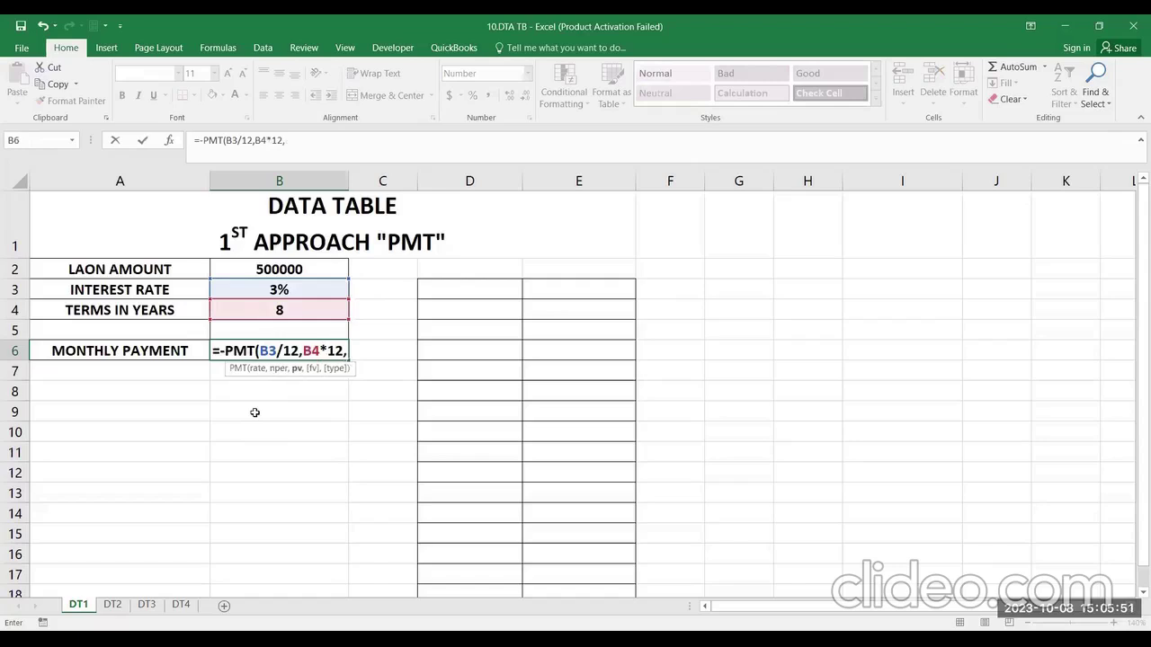
key("Up")
key("Up")
key("Up")
key("Up")
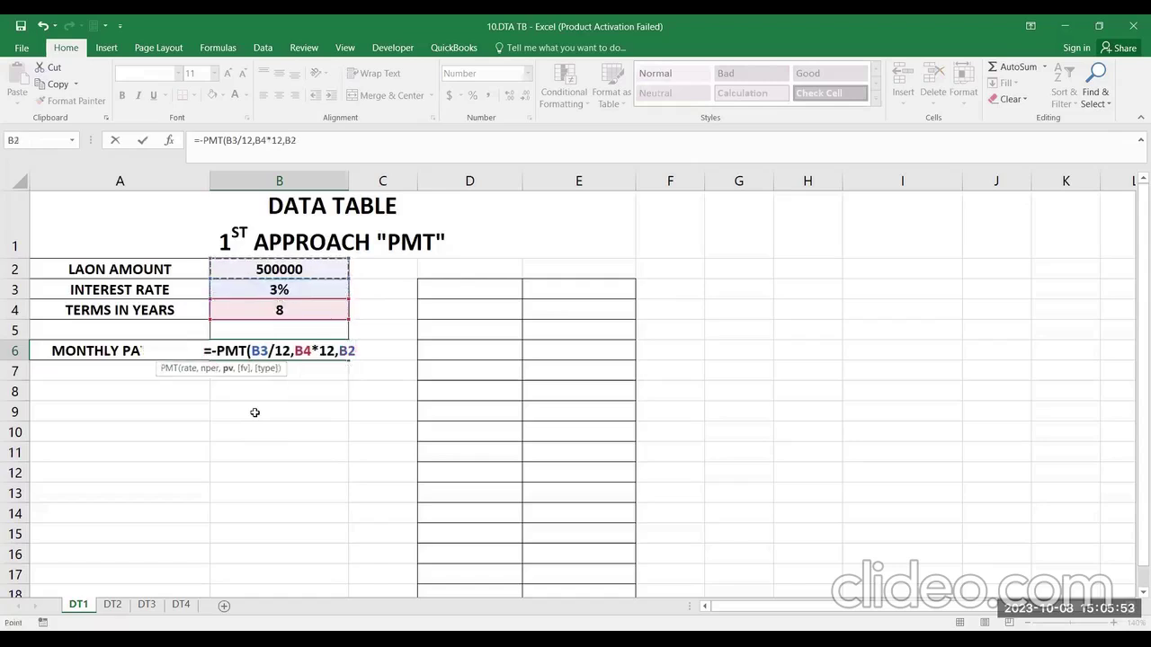
type(")")
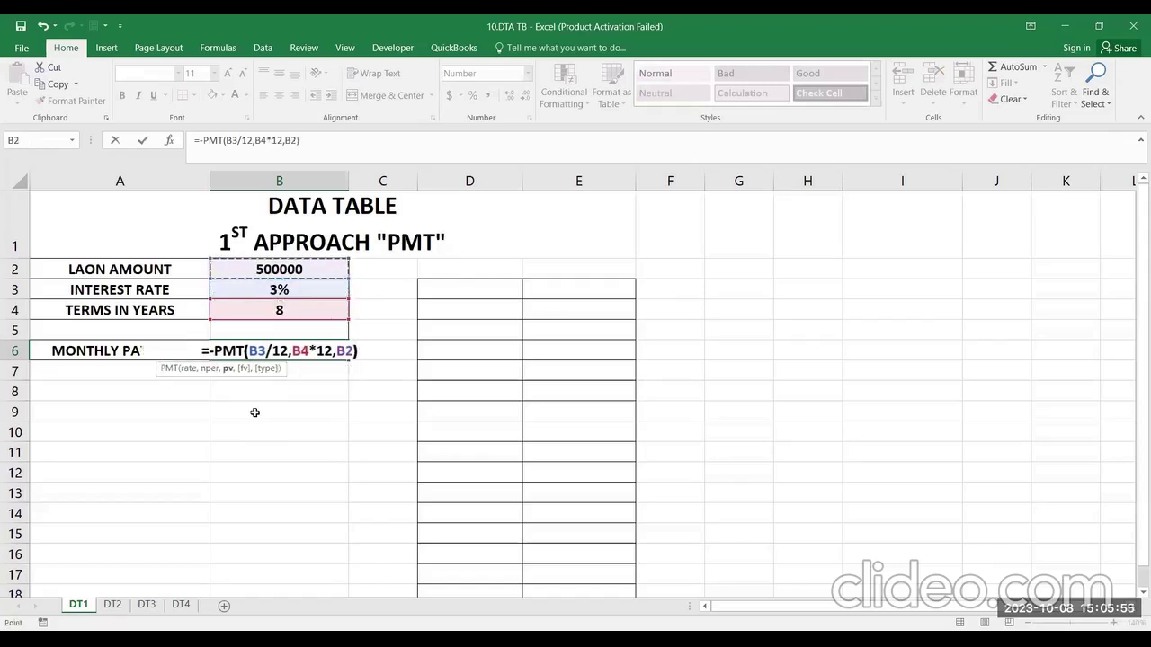
key("Return")
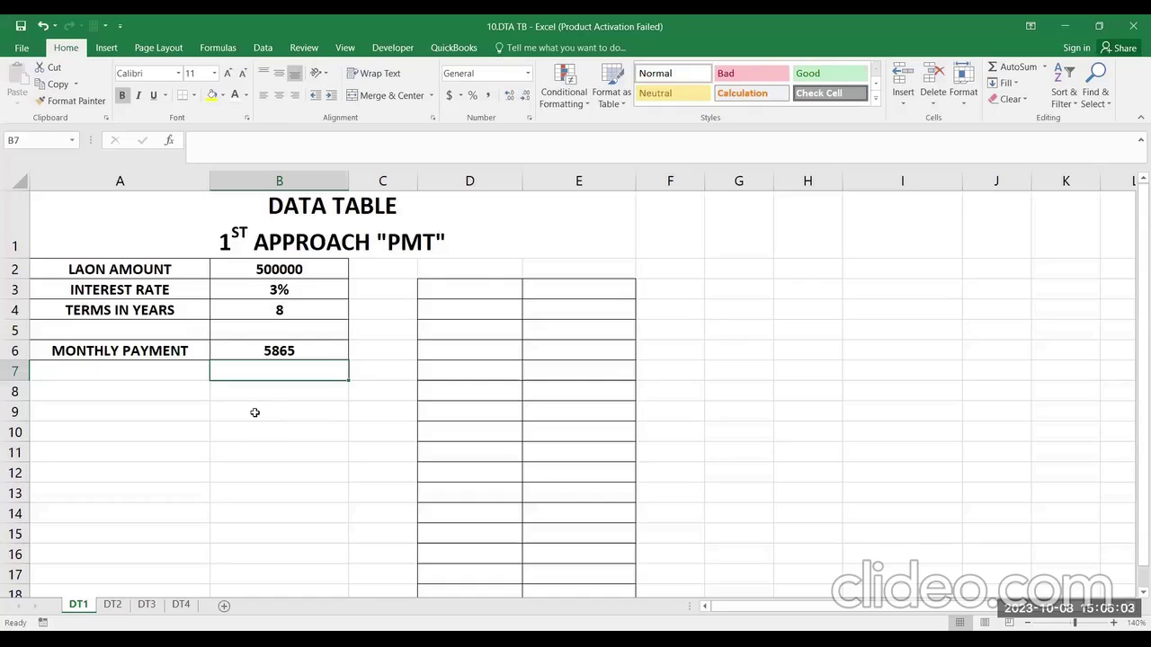
- Set the interest rate in cell B3 to 4%
left_click(328, 295)
left_click(325, 349)
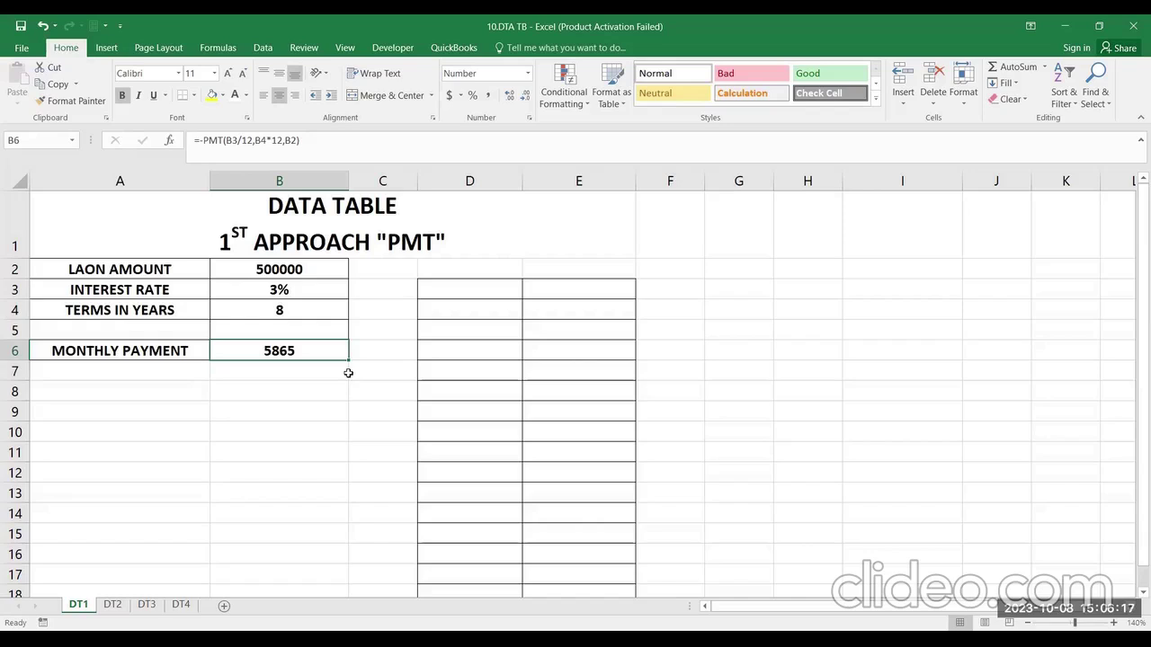
left_click(253, 293)
type("4")
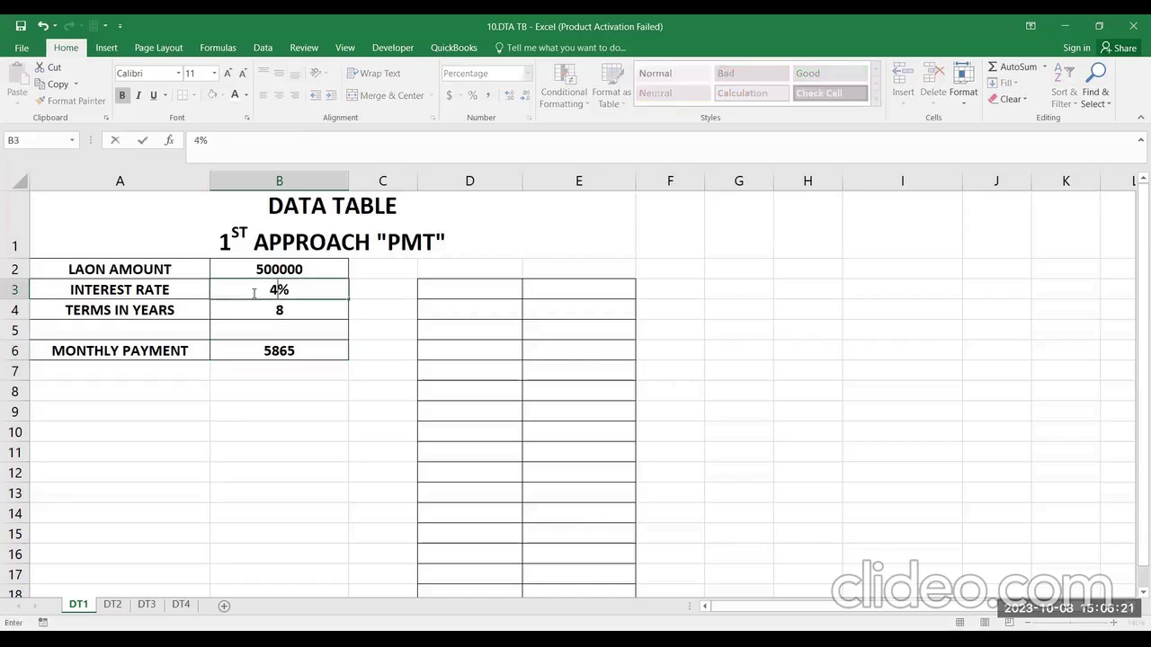
key("Return")
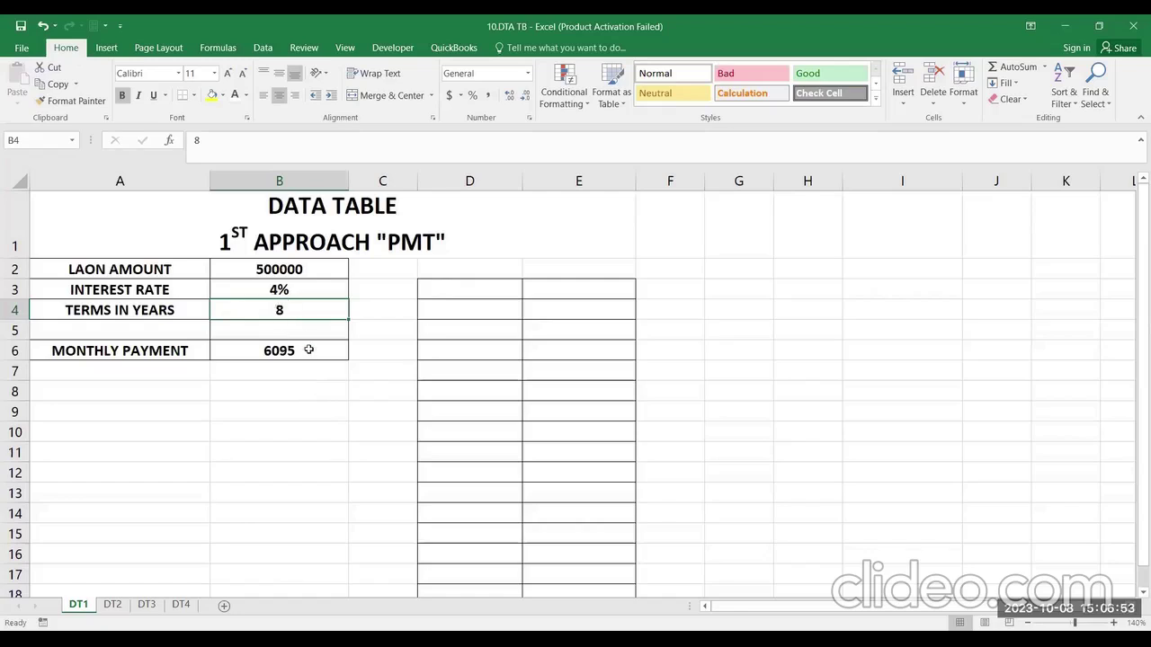
key("Up")
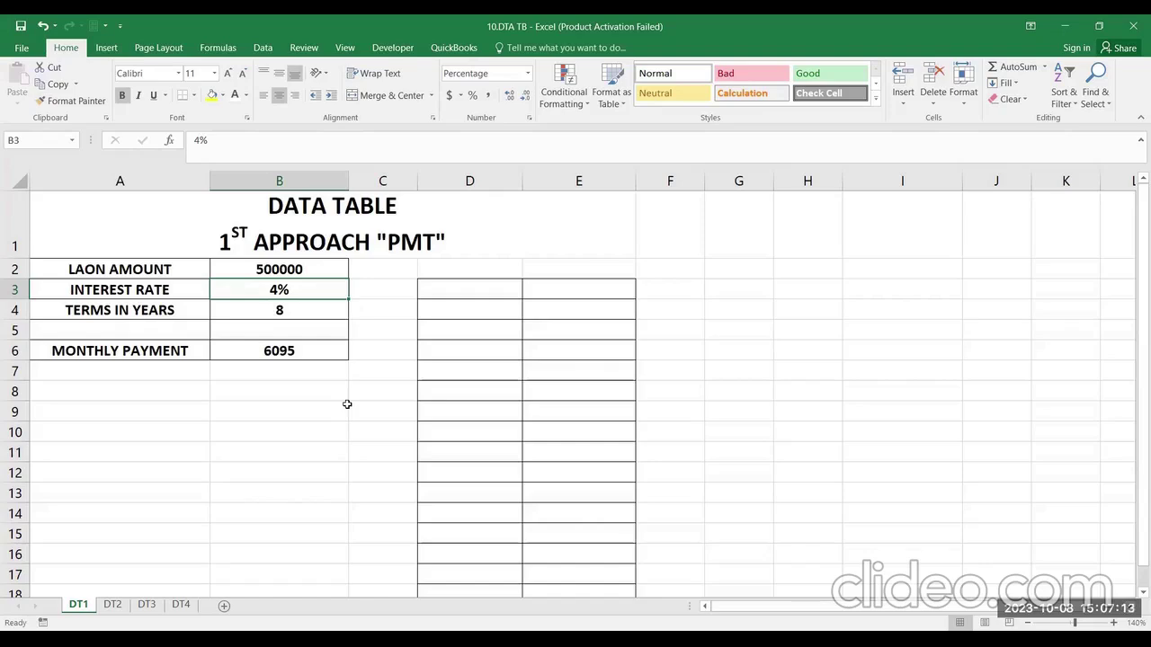
- Fill cells D4 to D18 with interest rates from 1% to 15% in 1% increments
left_click(468, 312)
type("1%")
key("Return")
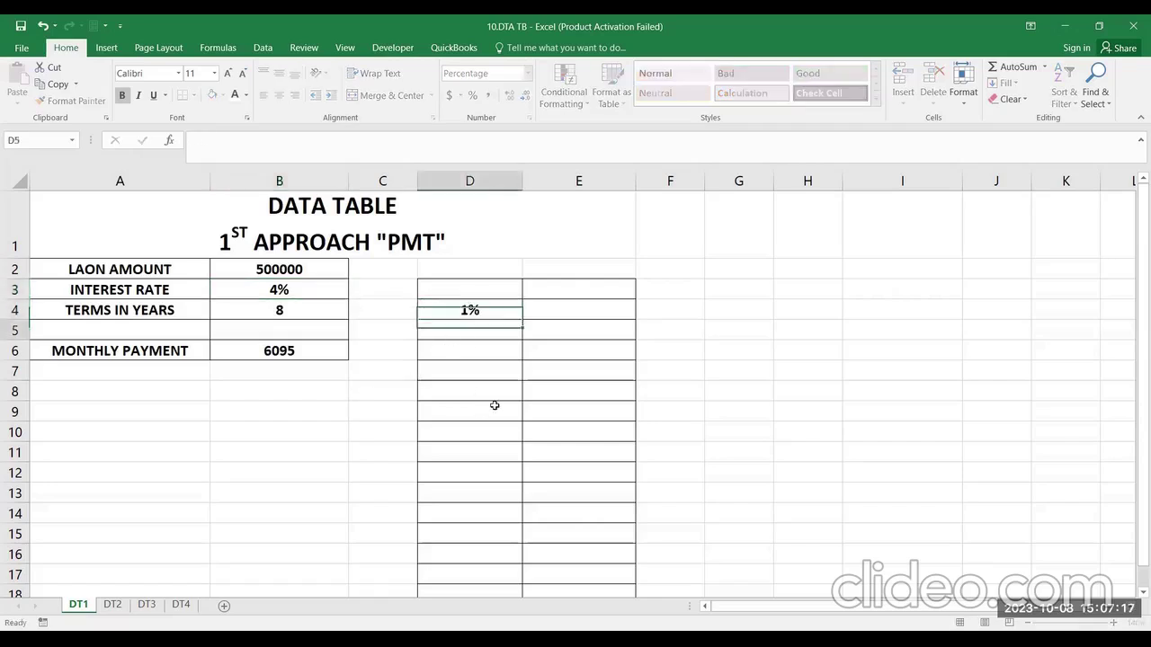
type("2%")
key("Return")
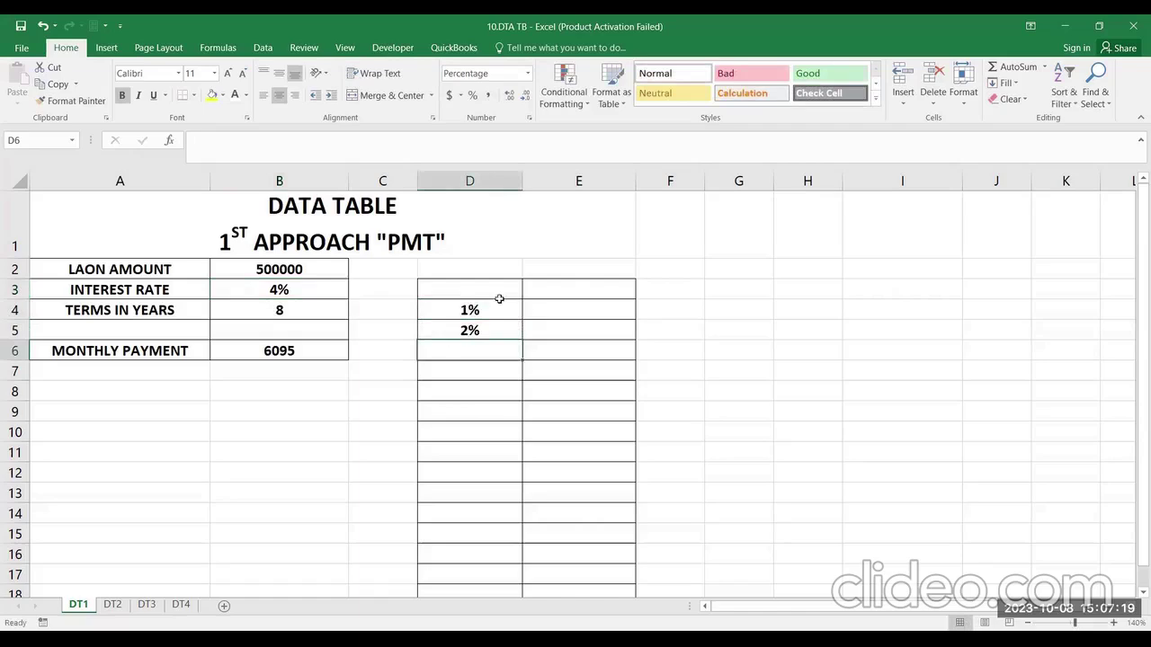
left_click_drag(499, 313, 512, 598)
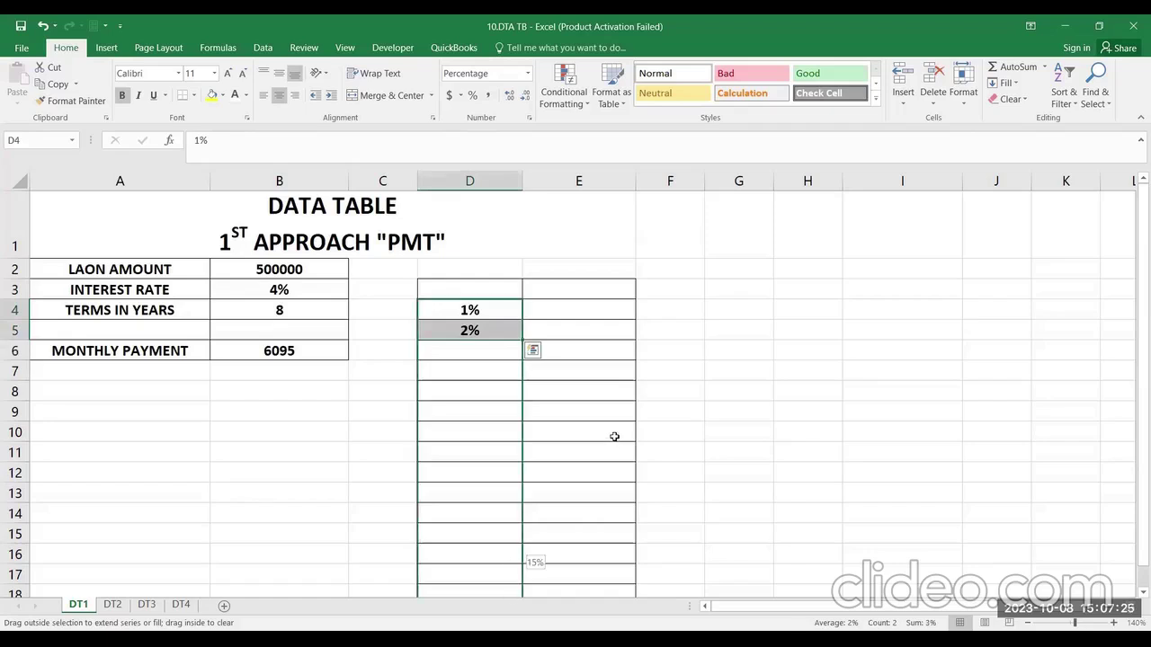
scroll(615, 437, "down", 1)
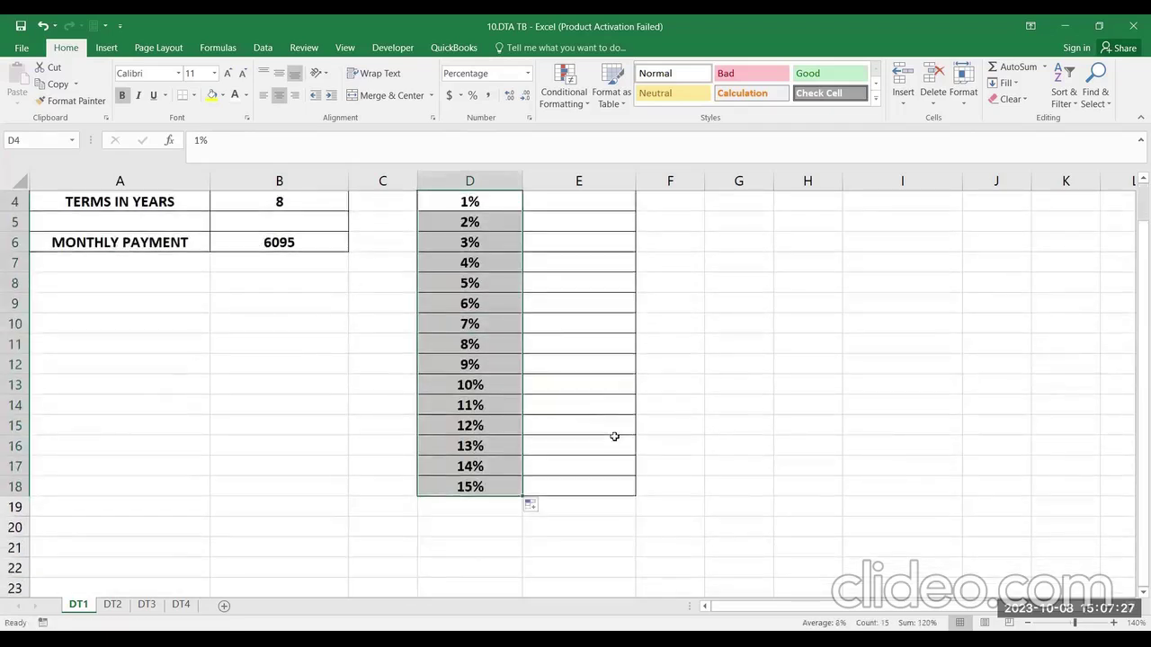
- Link cell E3 to the monthly payment with the formula =B6
scroll(614, 436, "up", 1)
key("Up")
key("Right")
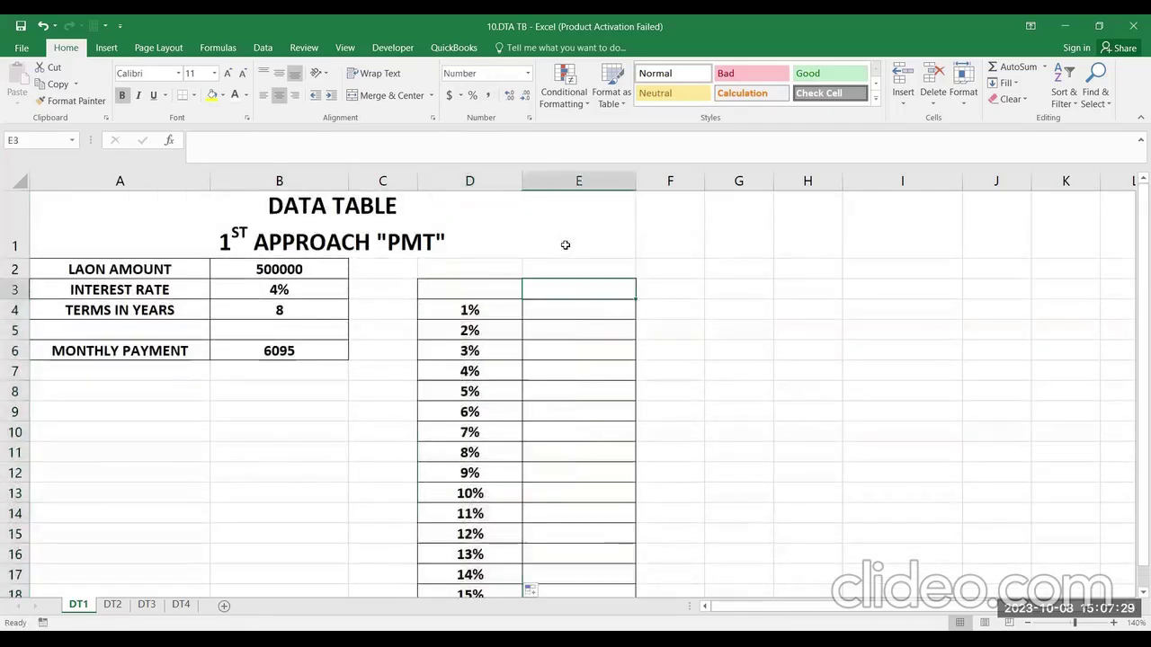
type("=")
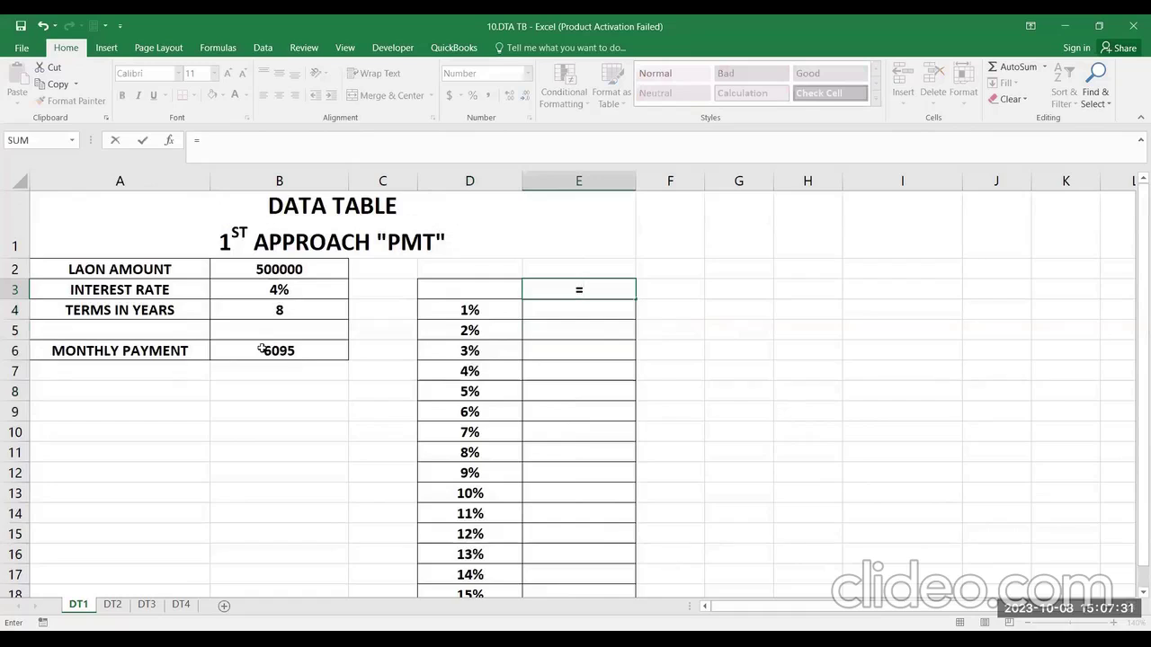
left_click(262, 349)
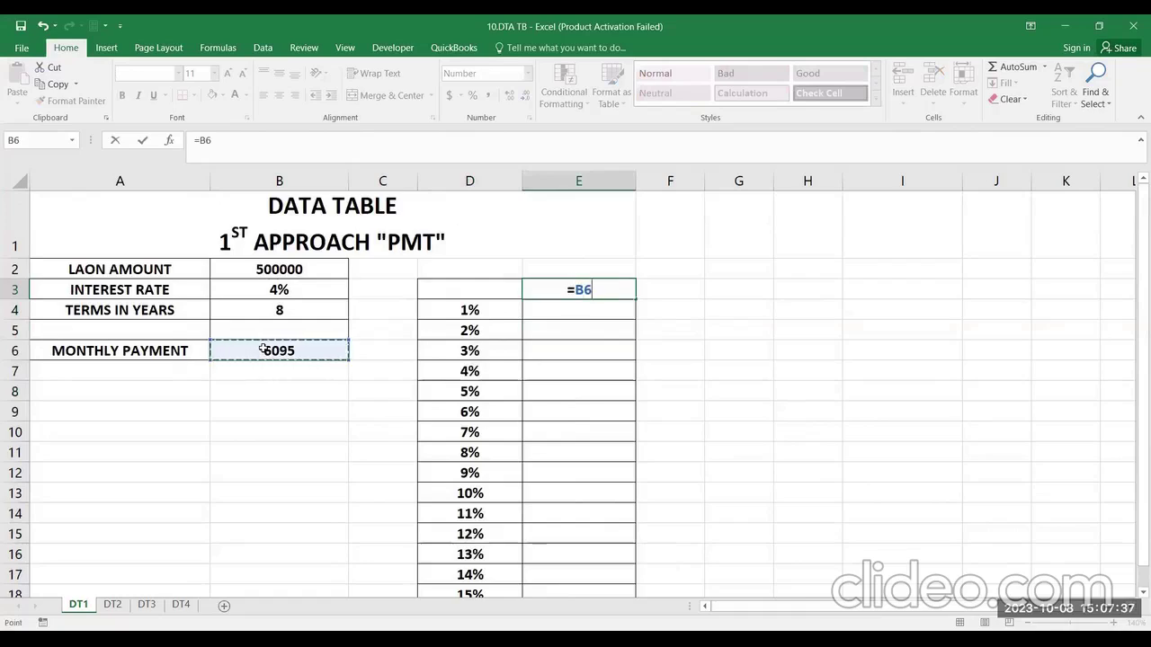
key("Return")
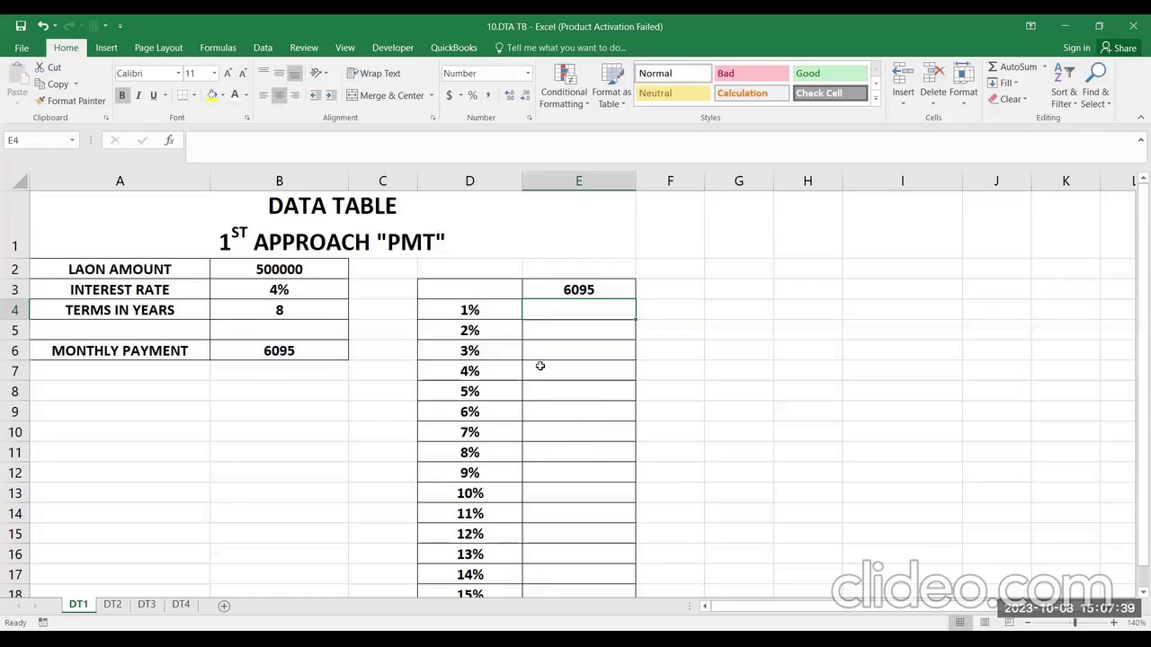
- Start a what-if Data Table for the range D3:E18, ready to specify its column input cell
left_click_drag(495, 295, 568, 590)
scroll(557, 494, "up", 1)
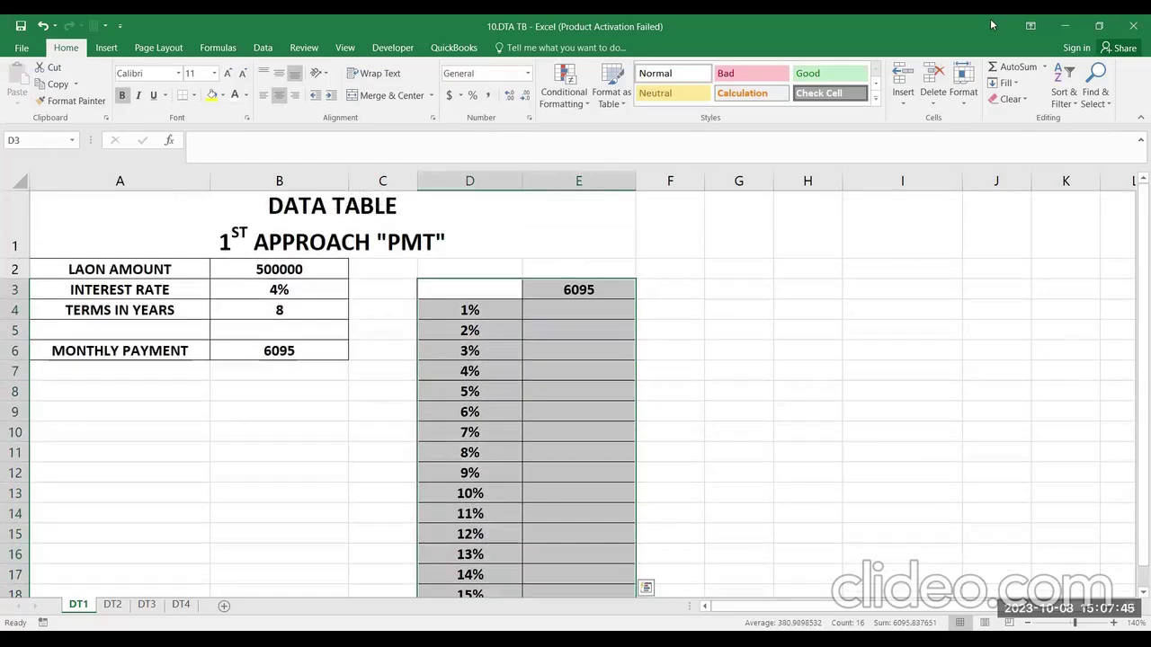
left_click(261, 49)
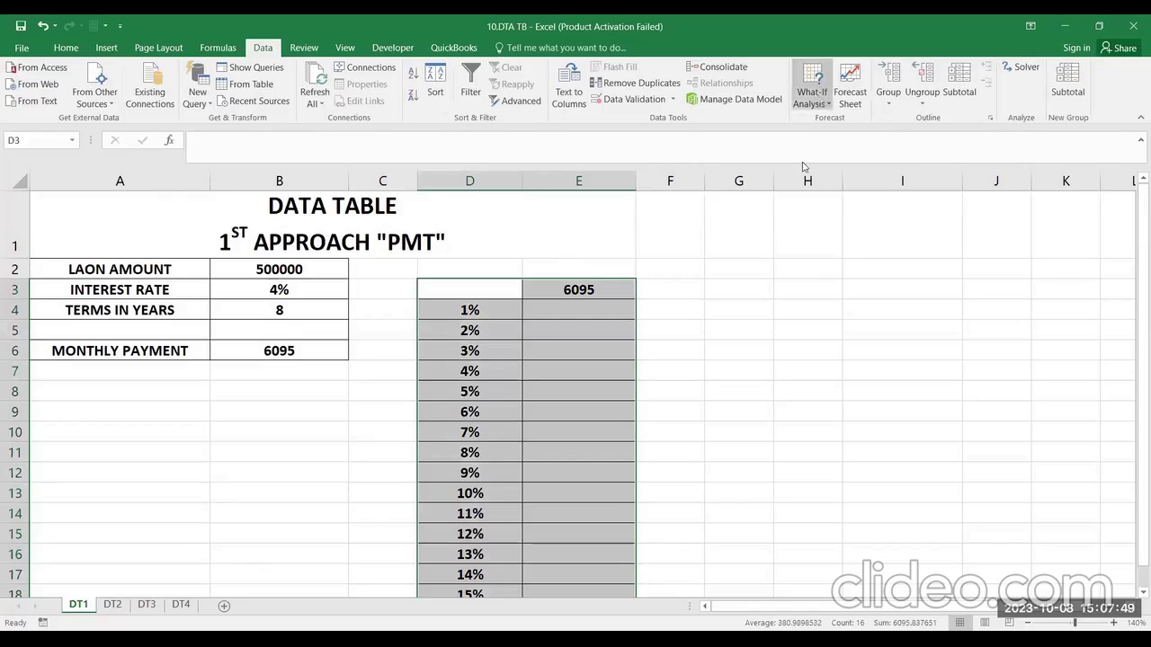
left_click(812, 99)
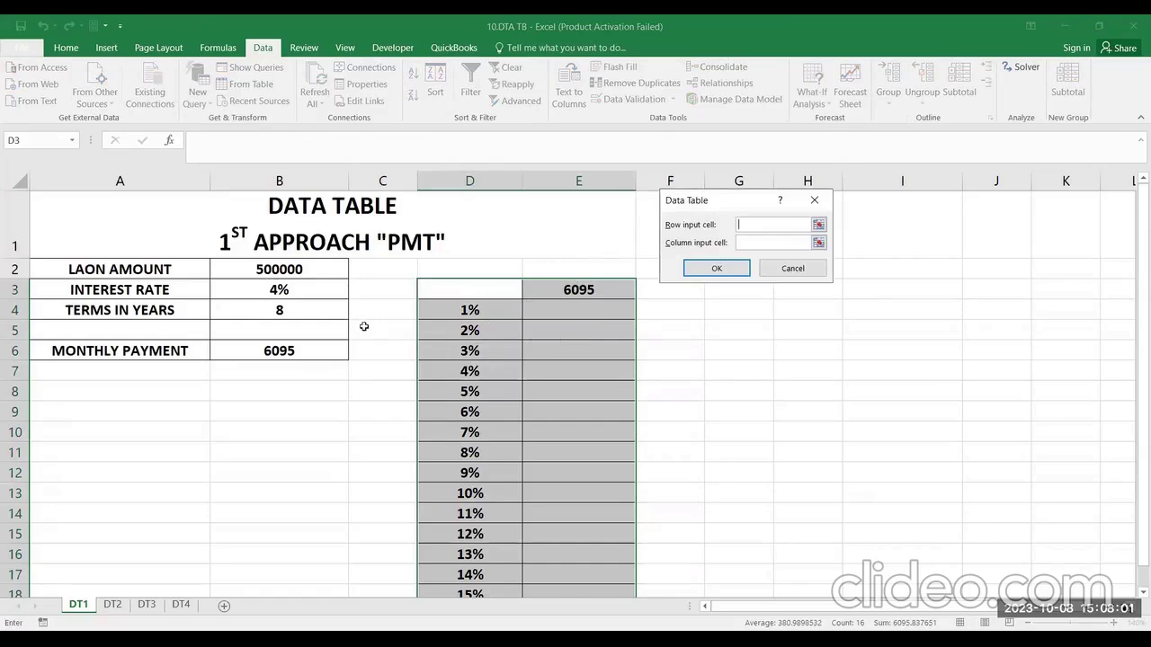
left_click(752, 244)
left_click(301, 351)
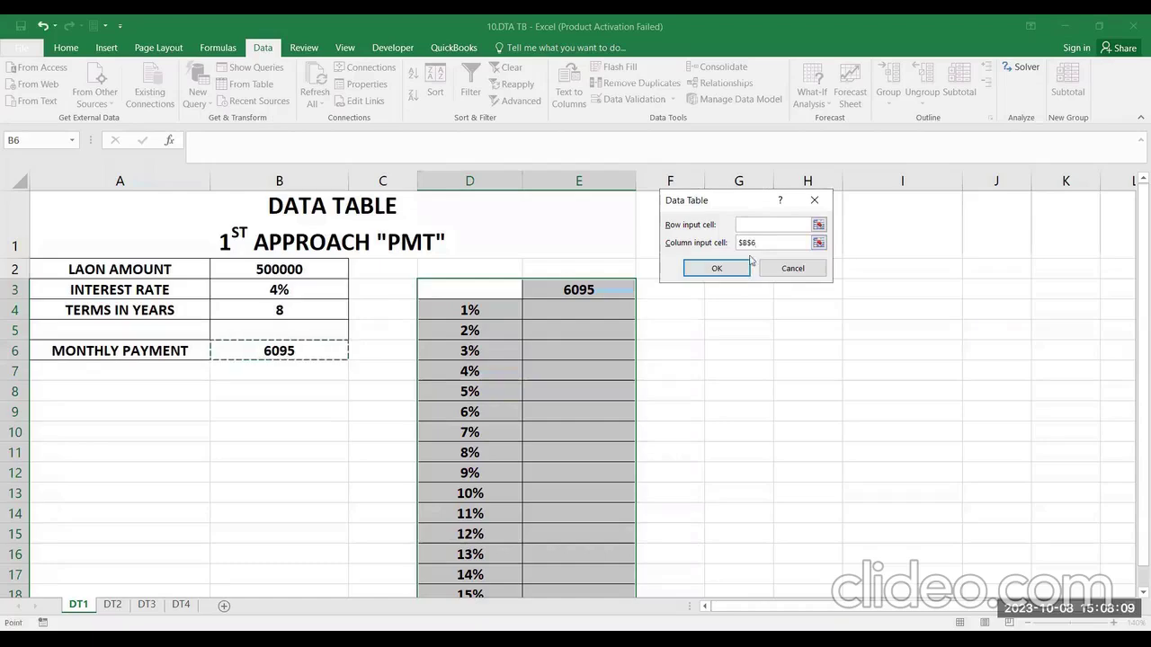
left_click_drag(758, 243, 710, 240)
key("BackSpace")
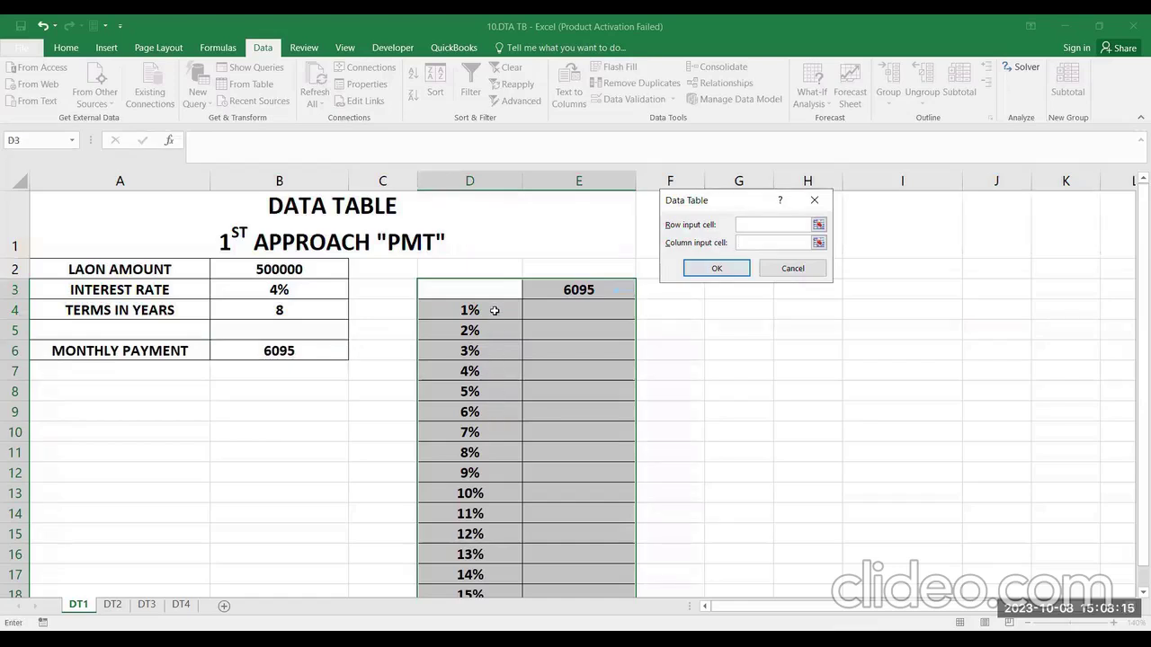
- Use the interest rate cell $B$3 as the column input cell and create the data table
left_click(326, 289)
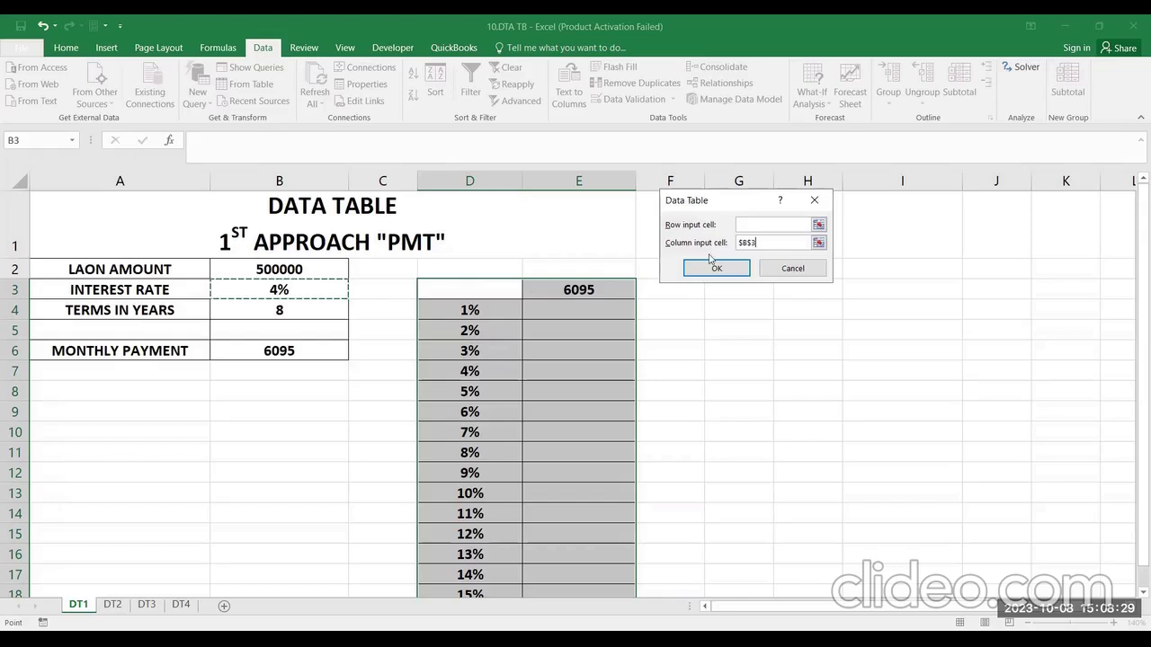
left_click(779, 242)
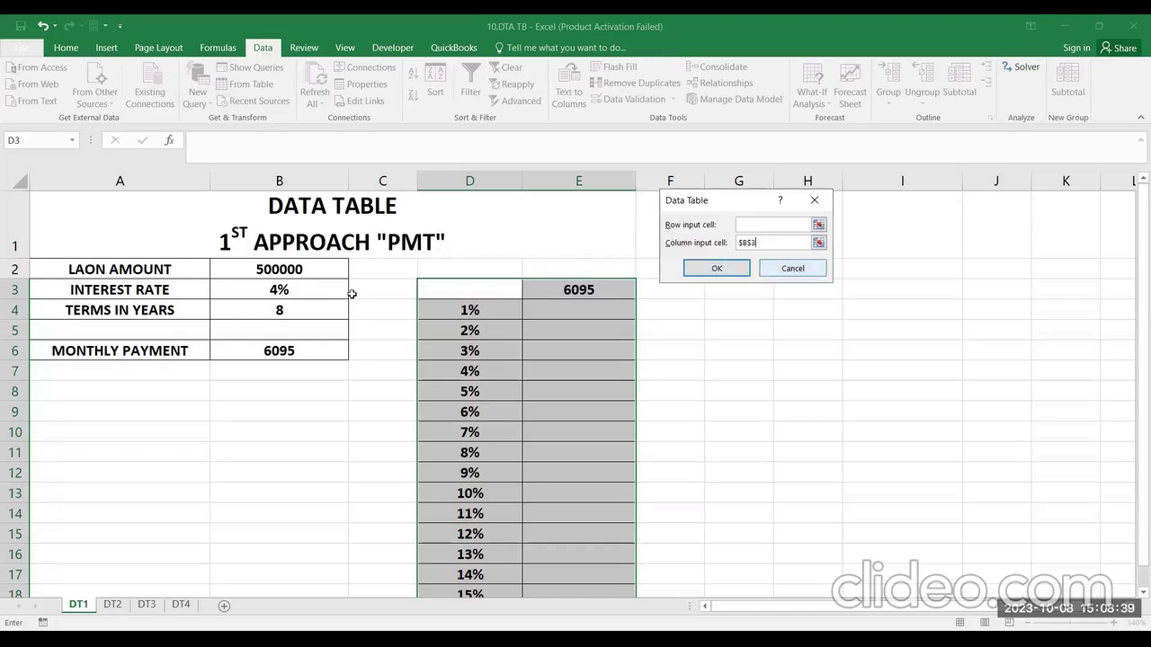
left_click(298, 288)
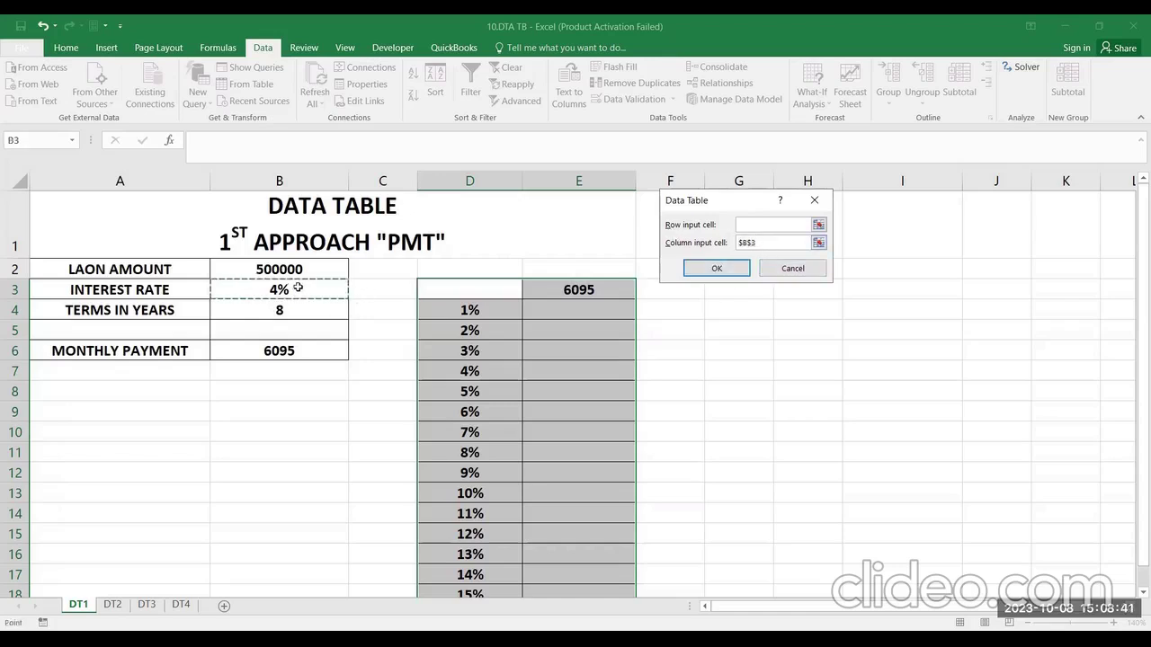
left_click(717, 269)
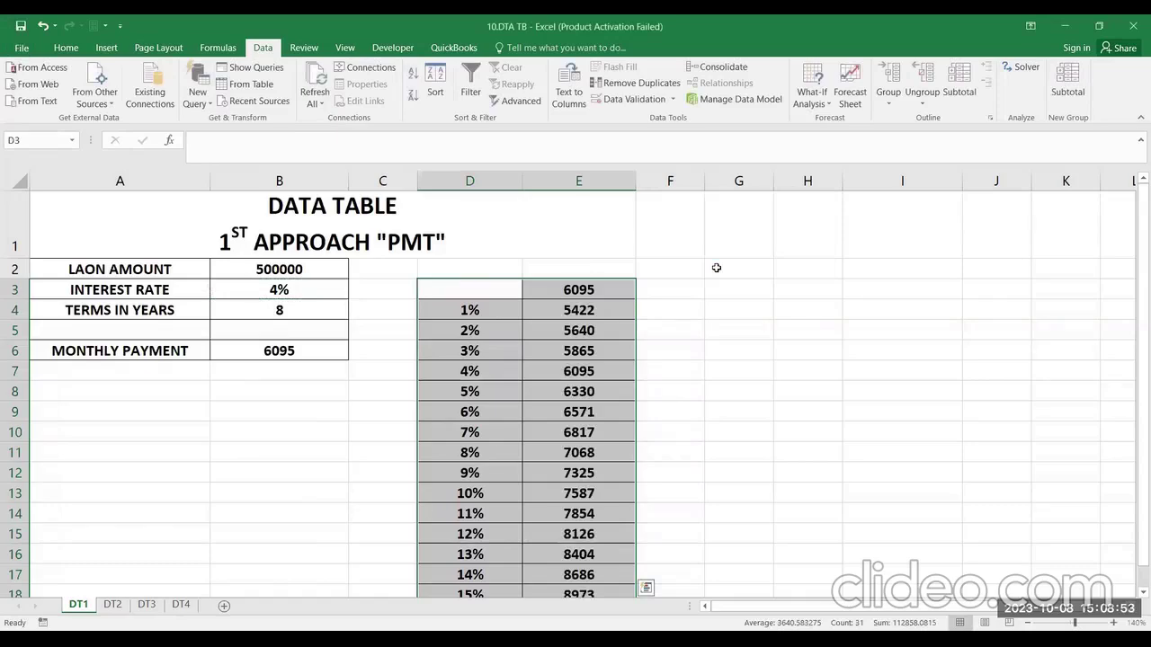
- Compare the interest rate and monthly payment in column B with the data table's calculated payments in column E
left_click(304, 284)
key("Down")
key("Down")
key("Down")
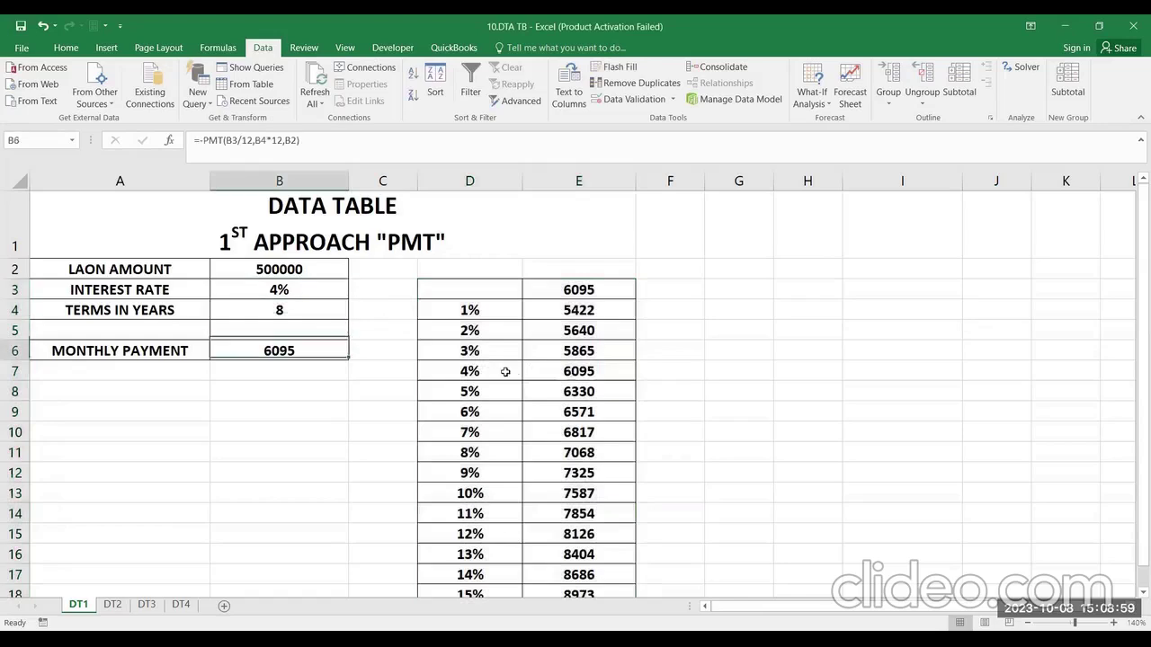
left_click(519, 375)
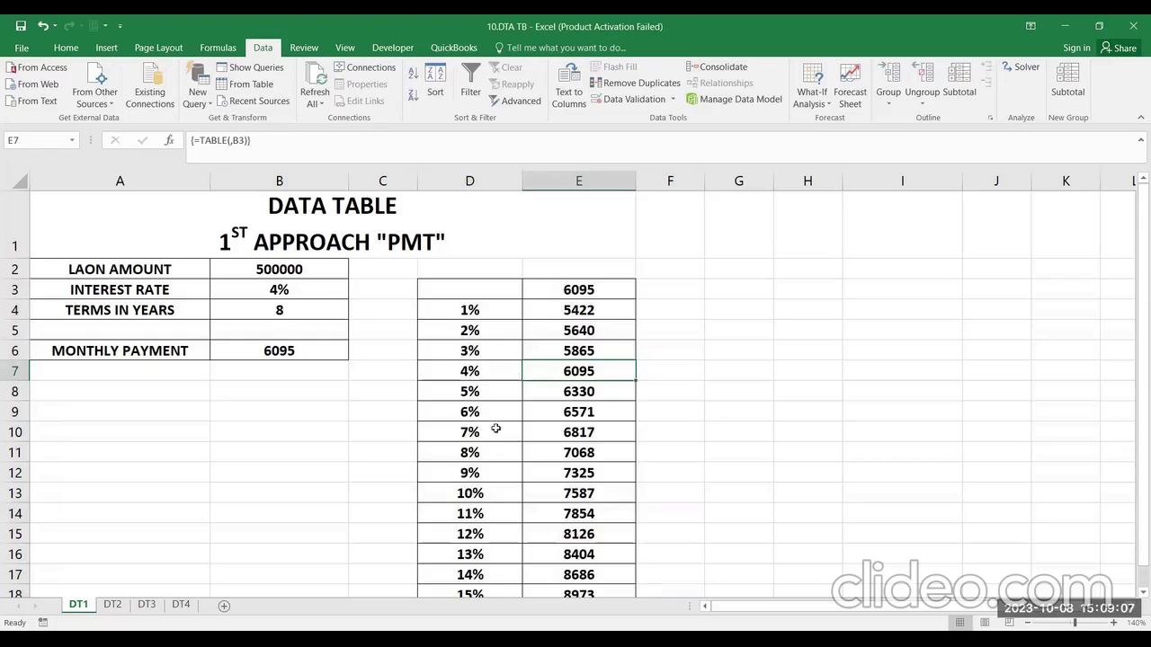
left_click(583, 516)
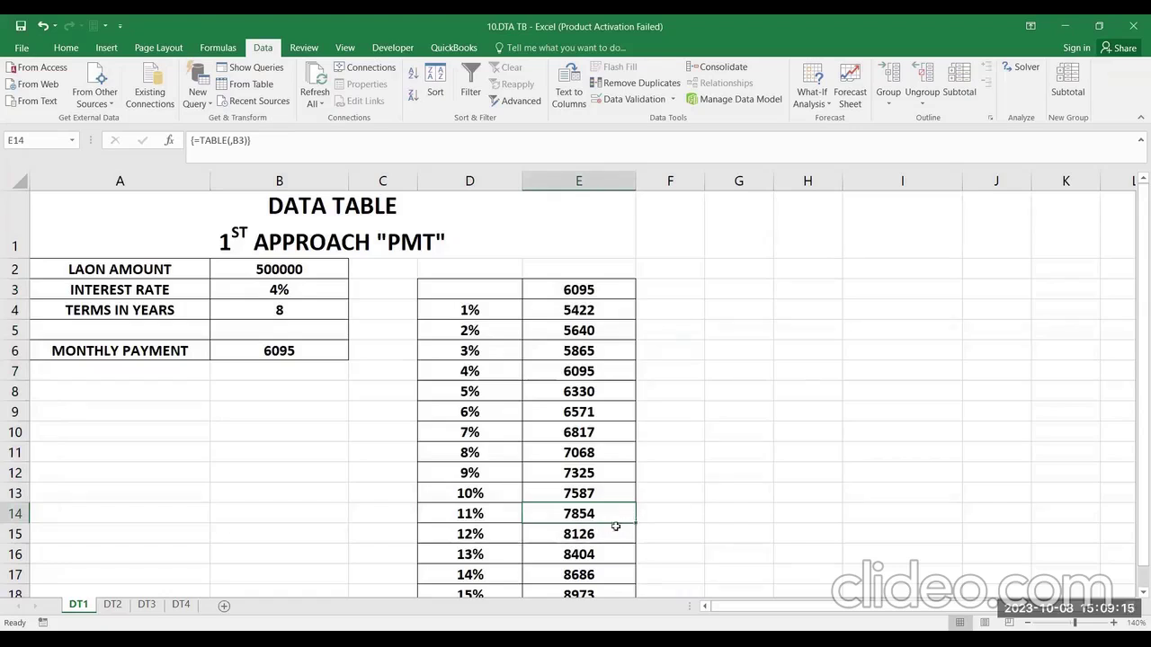
left_click(616, 419)
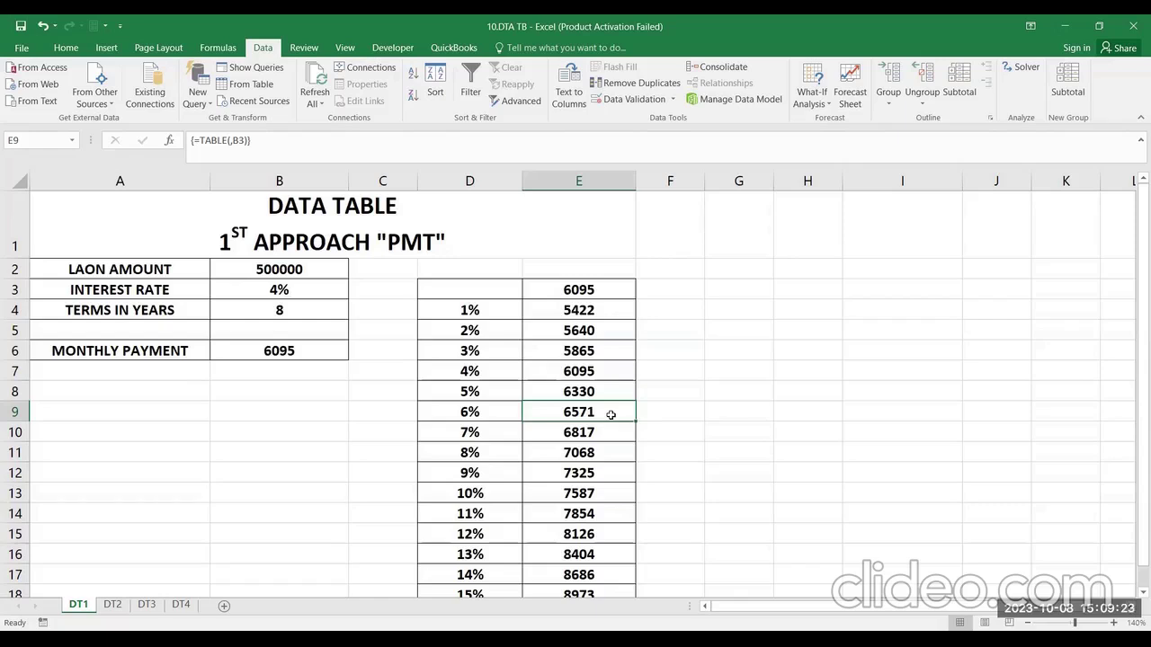
- Review the interest rates in column D, the payments in column E and the formula linking cell E3 to the monthly payment
left_click_drag(501, 306, 476, 576)
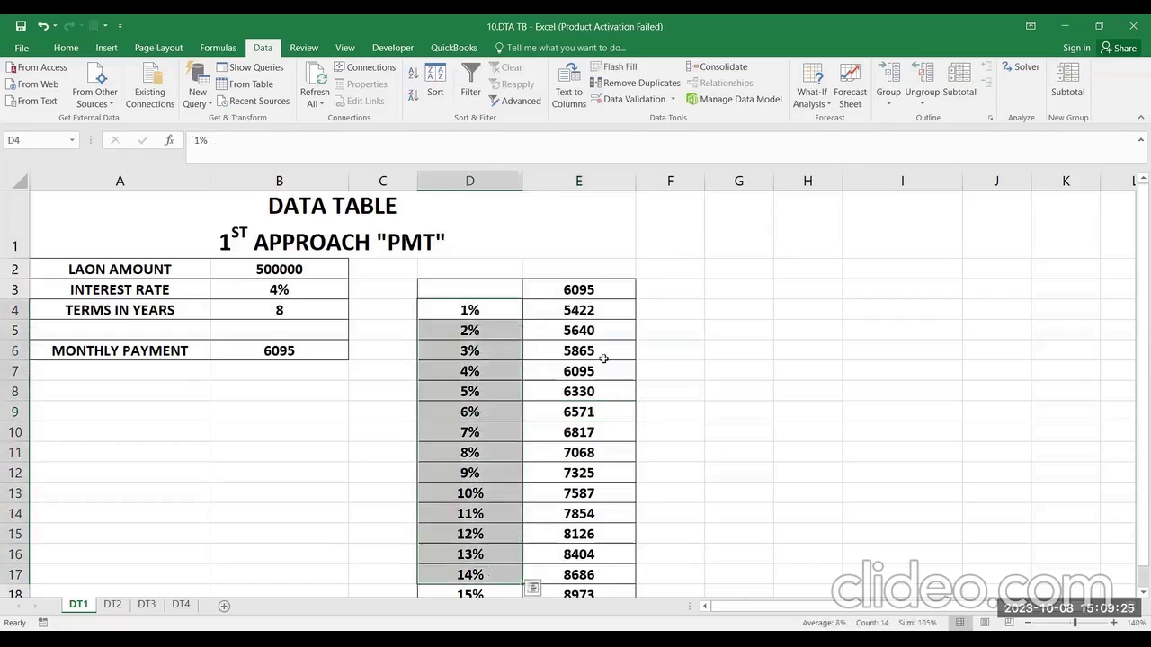
left_click_drag(614, 306, 608, 598)
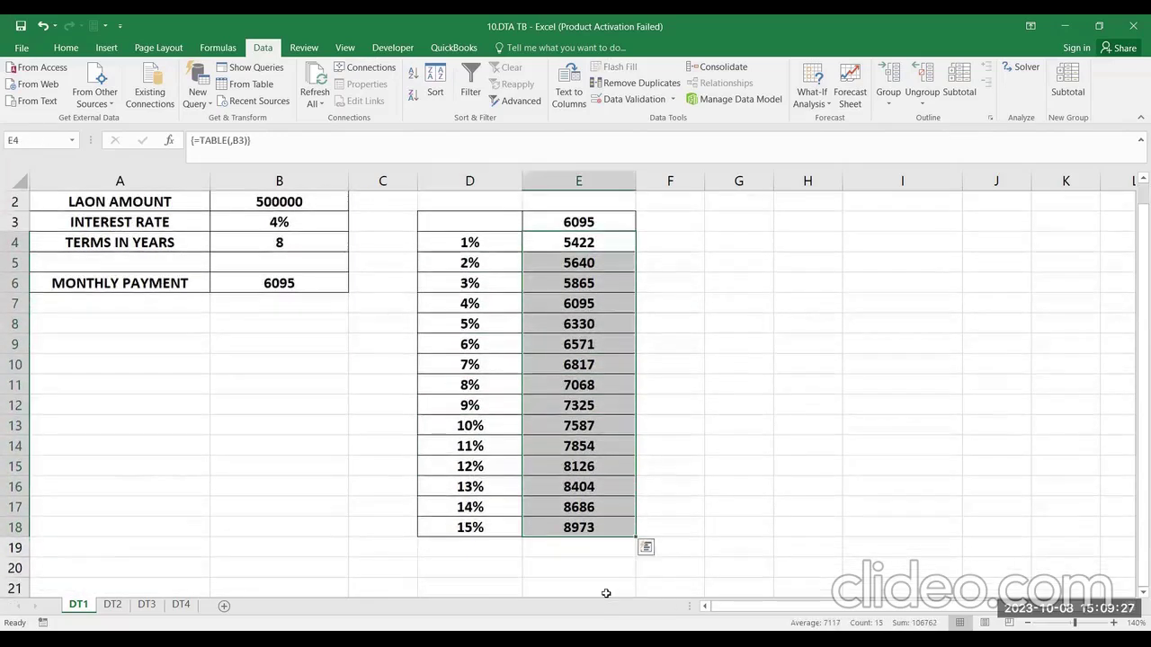
scroll(534, 287, "up", 1)
left_click(476, 297)
left_click_drag(477, 297, 580, 473)
left_click_drag(480, 315, 501, 598)
scroll(560, 297, "up", 1)
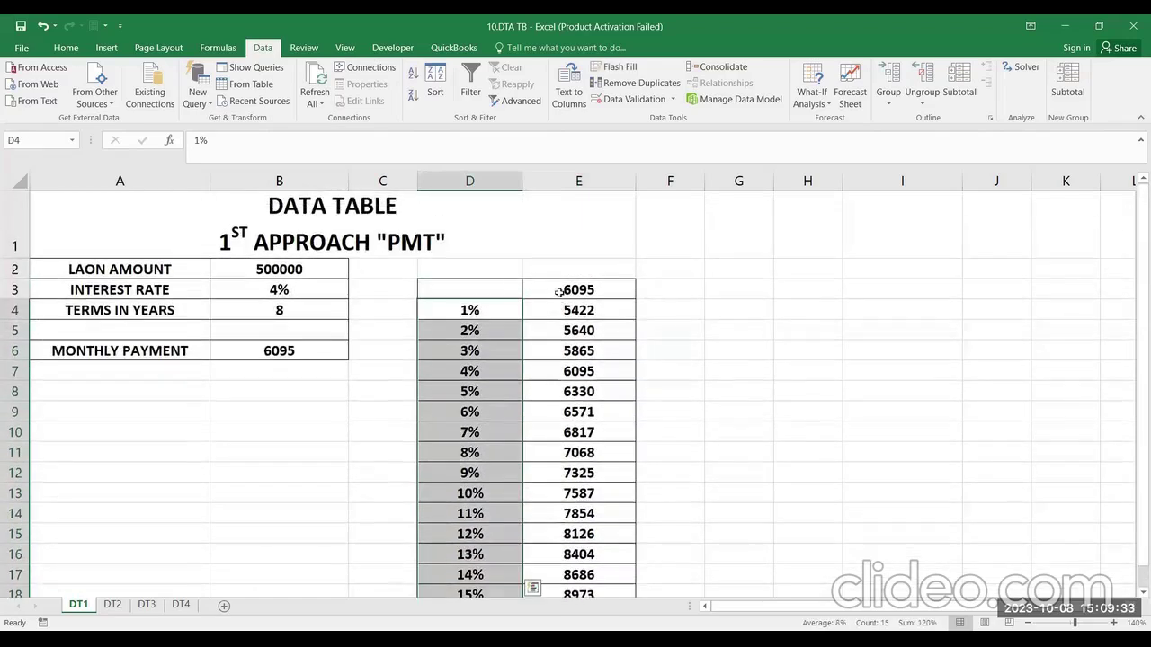
left_click(560, 297)
type("=B6")
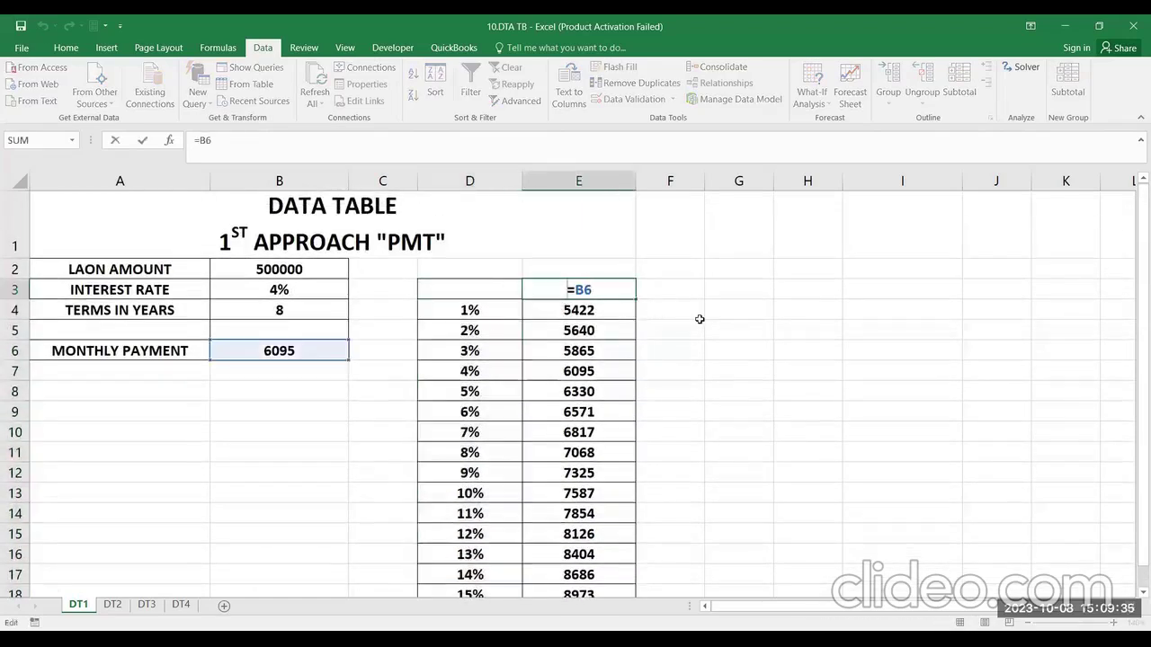
key("Return")
- Recreate the what-if data table for the range D3:E18 with the interest rate cell $B$3 as the column input cell
left_click_drag(507, 292, 560, 532)
scroll(528, 281, "up", 1)
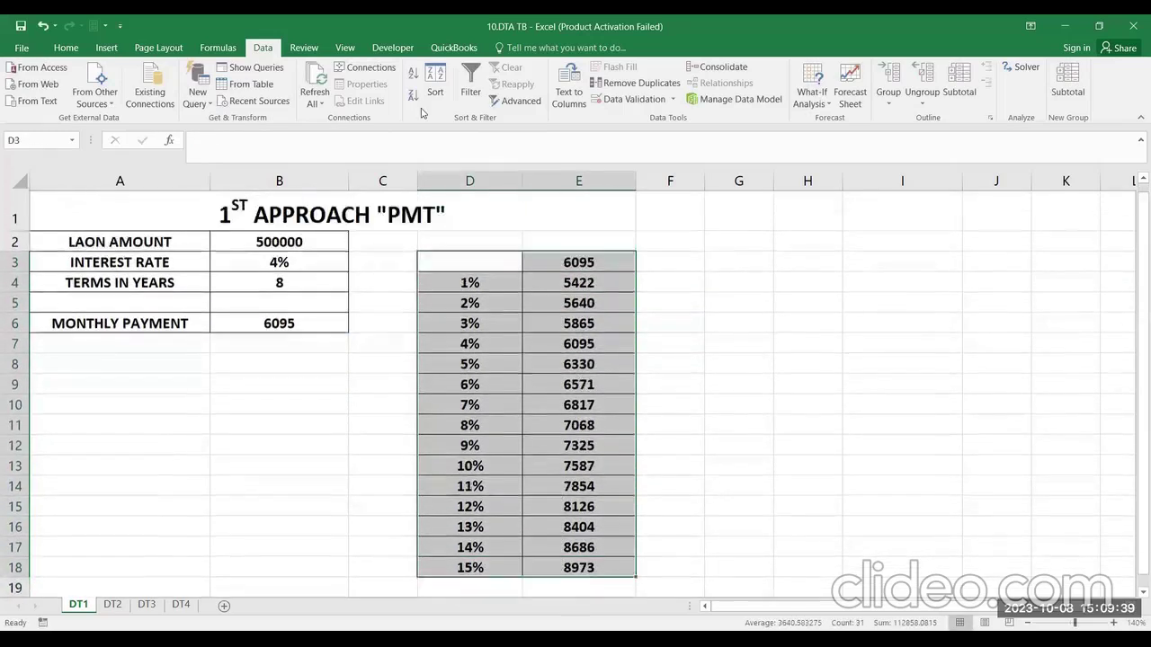
left_click(805, 106)
left_click(850, 162)
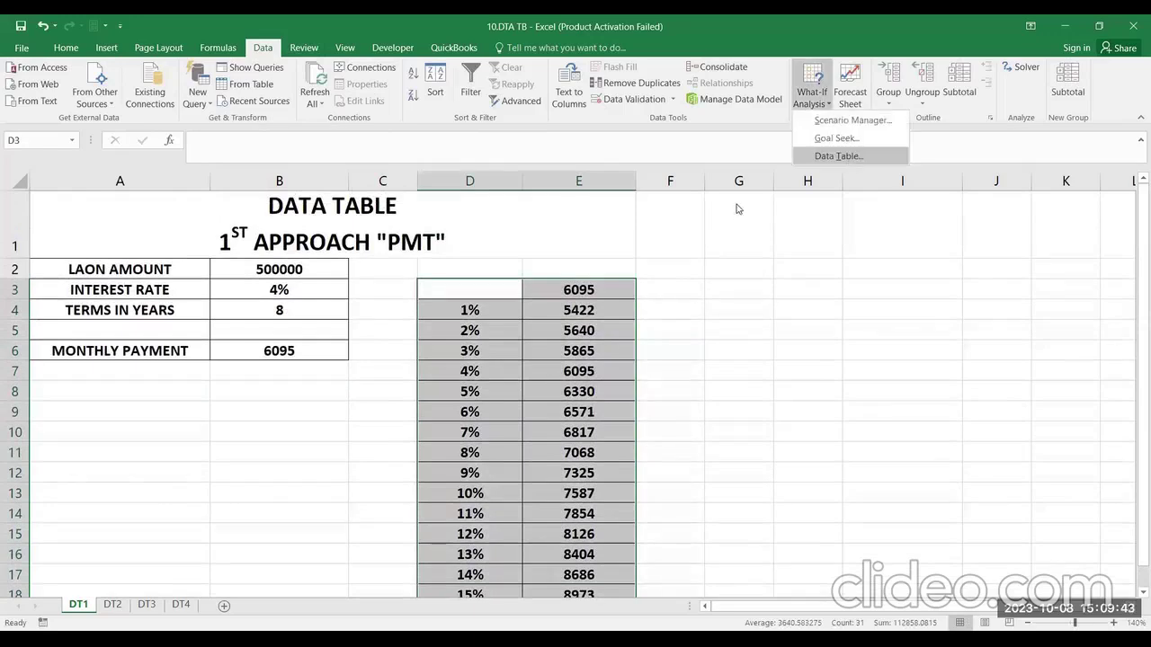
left_click_drag(738, 207, 680, 306)
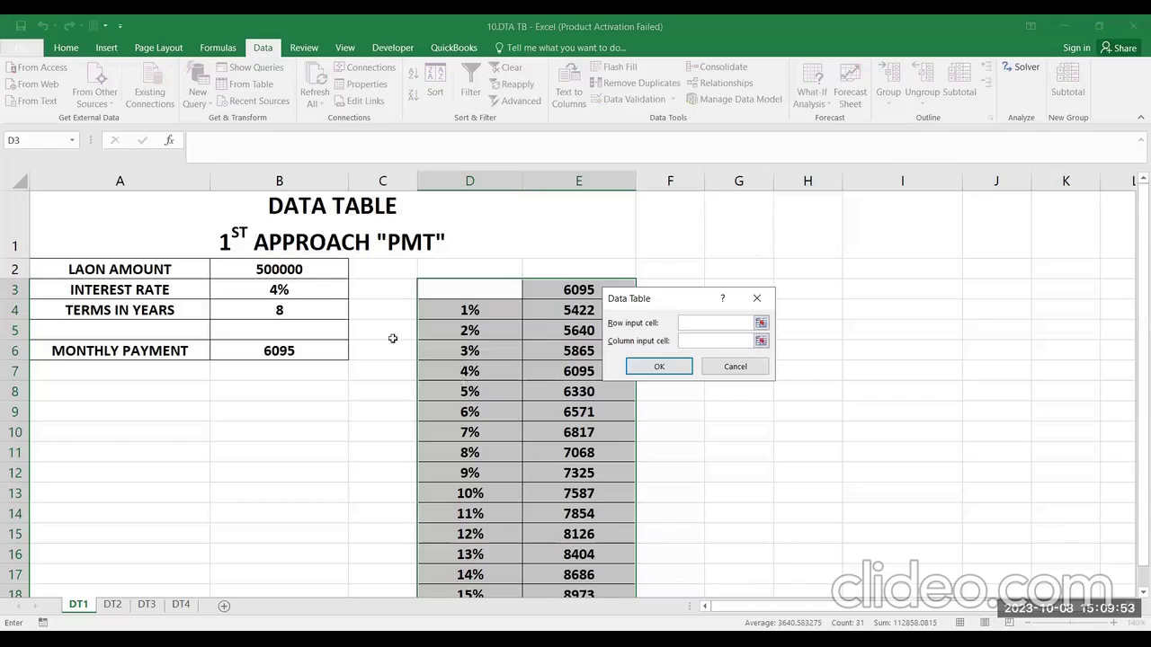
left_click(306, 288)
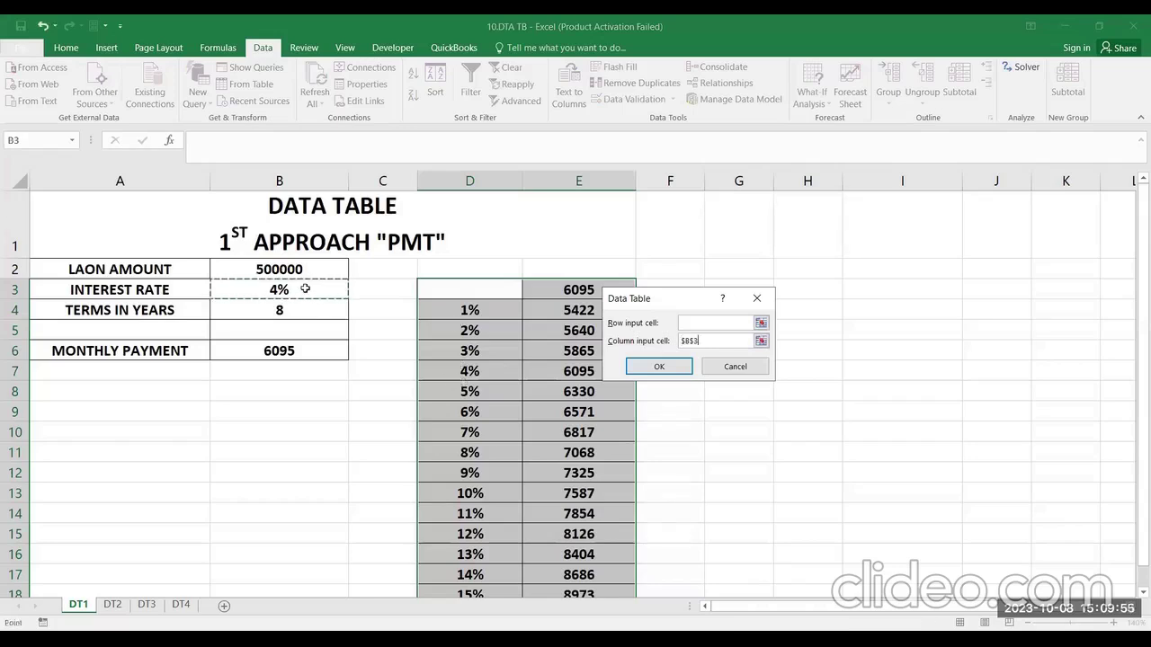
left_click(669, 368)
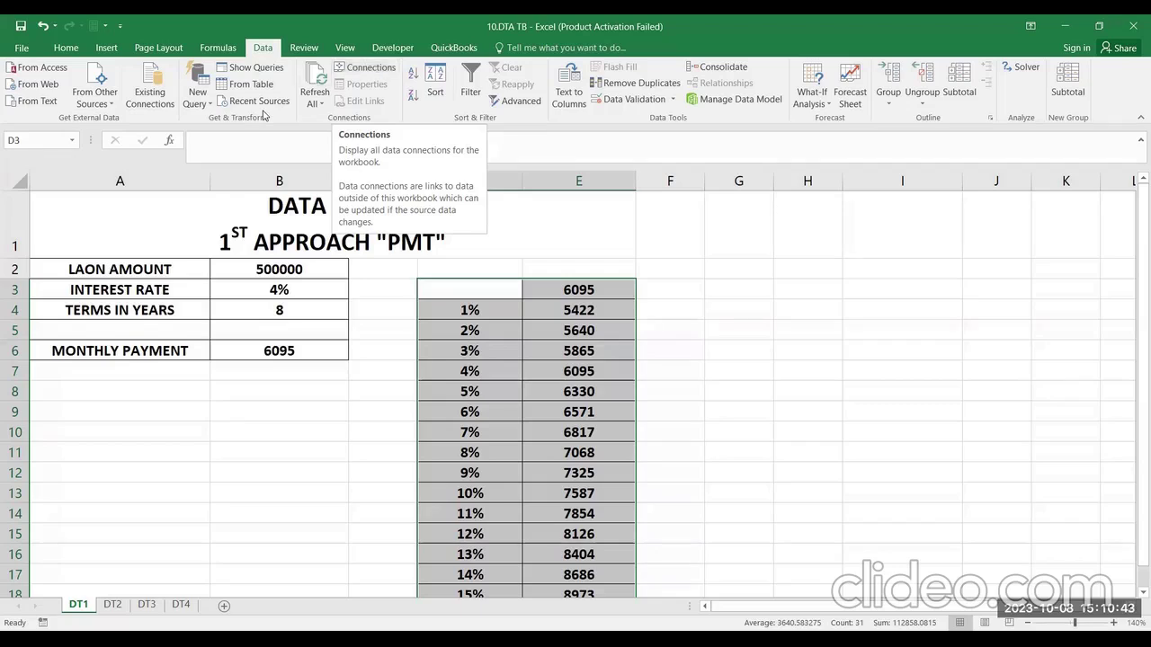
- Compare the loan details and table layouts on sheets DT1 and DT2, ending on DT2
scroll(264, 115, "up", 1)
left_click(134, 507)
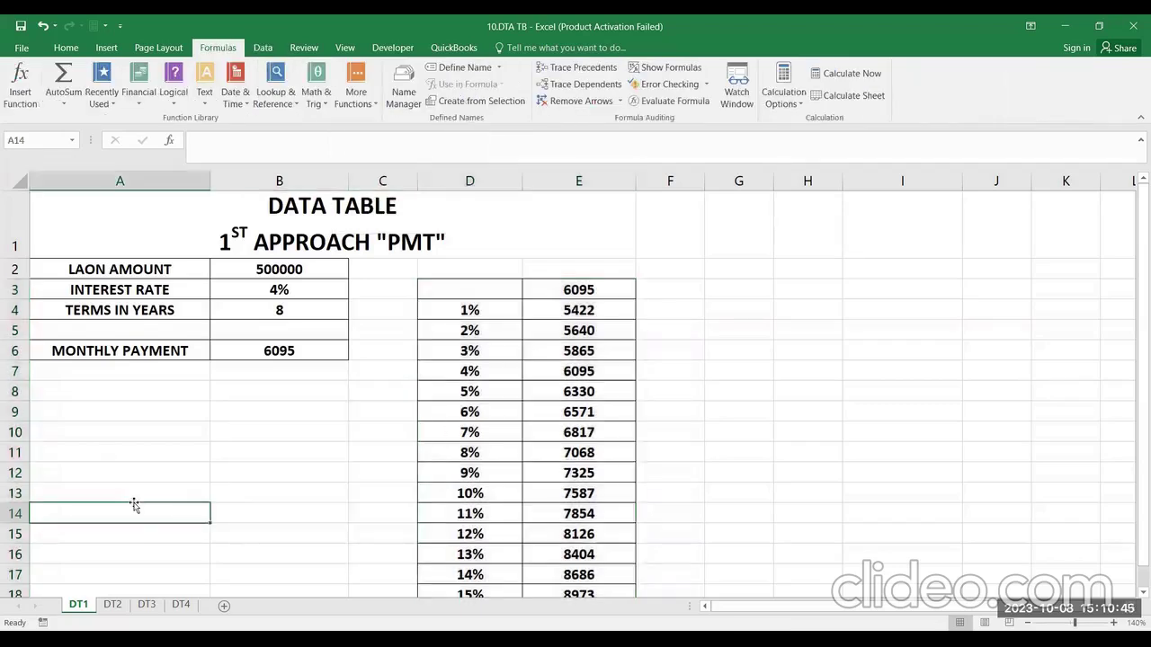
left_click(112, 606)
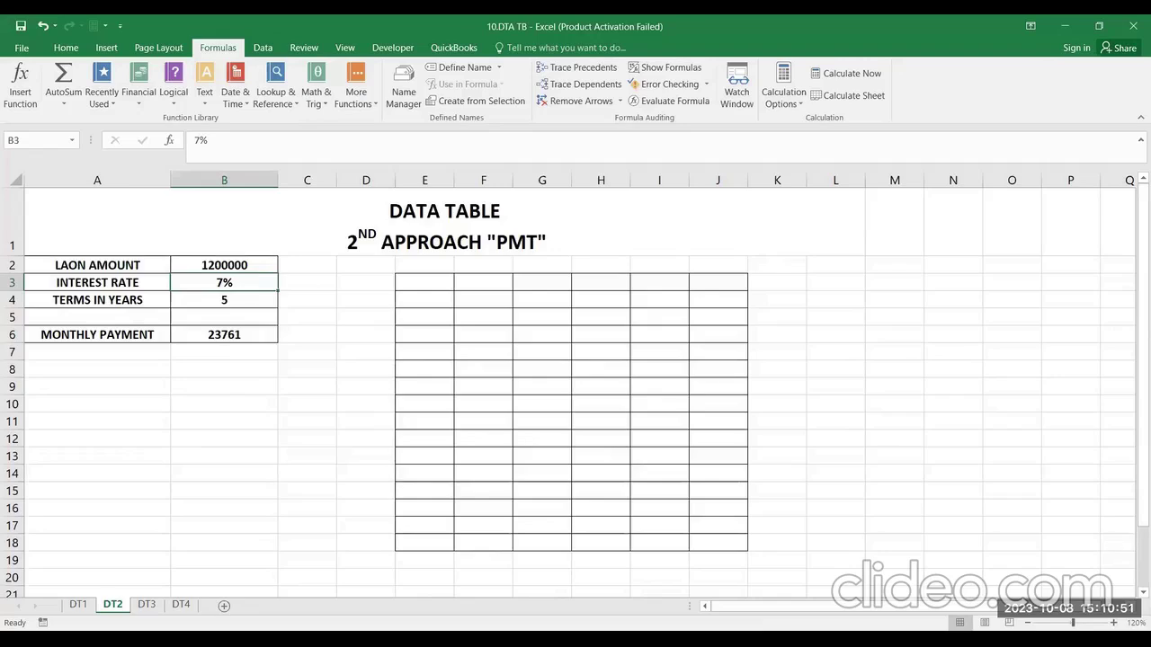
scroll(580, 387, "up", 1)
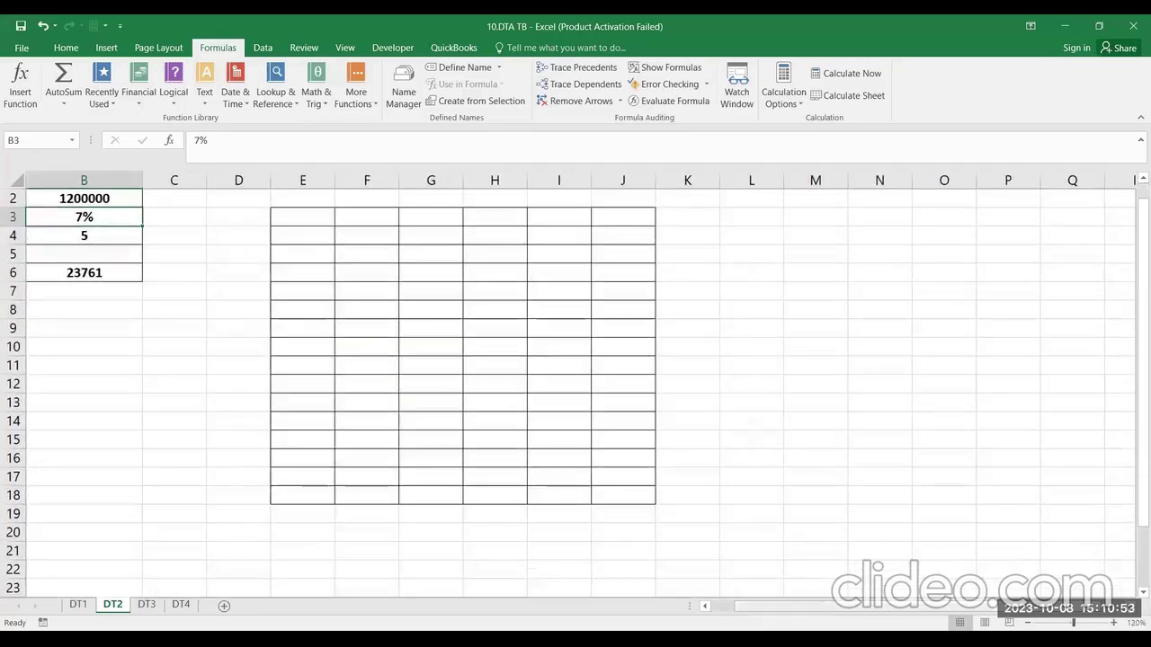
scroll(514, 403, "up", 1)
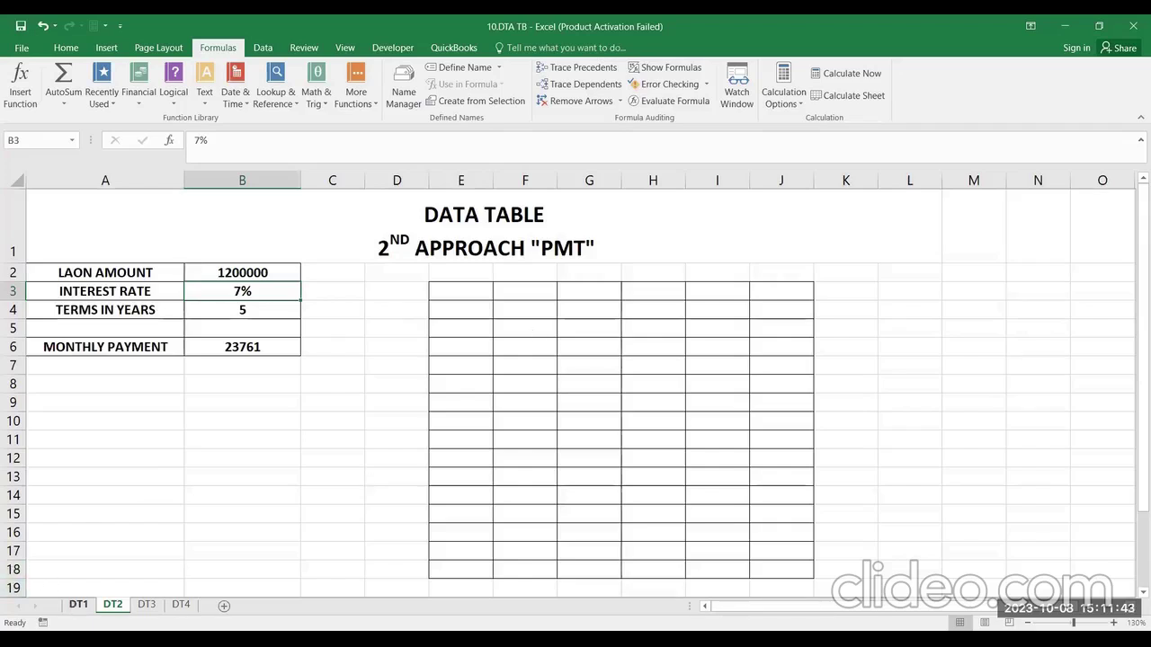
left_click(77, 605)
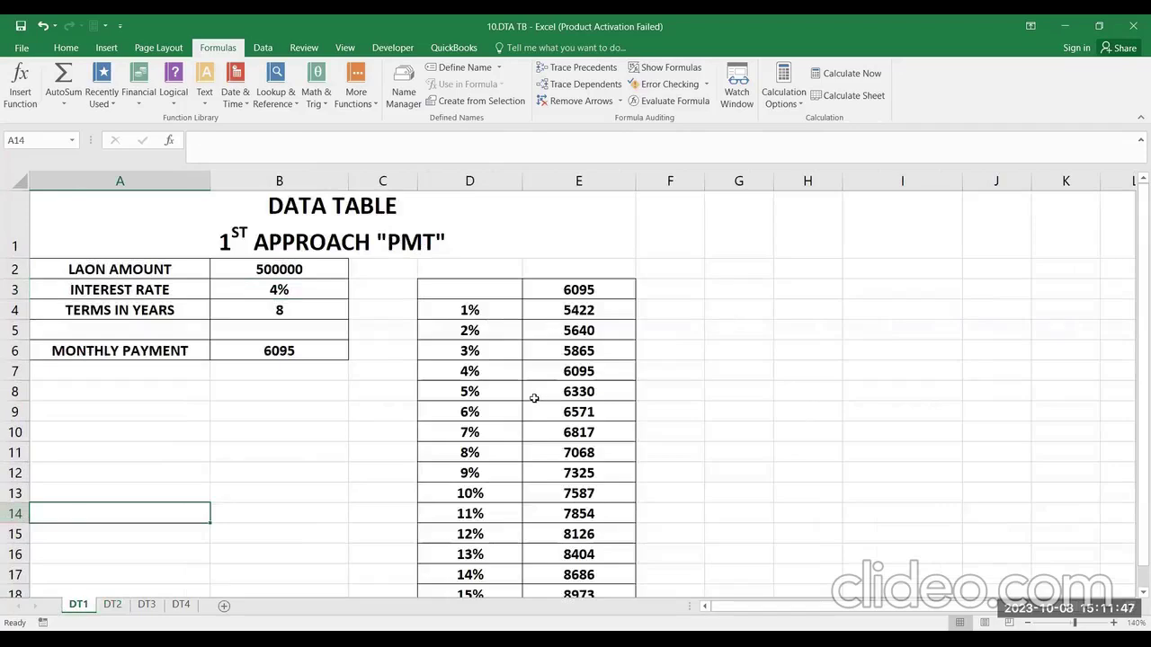
left_click(291, 311)
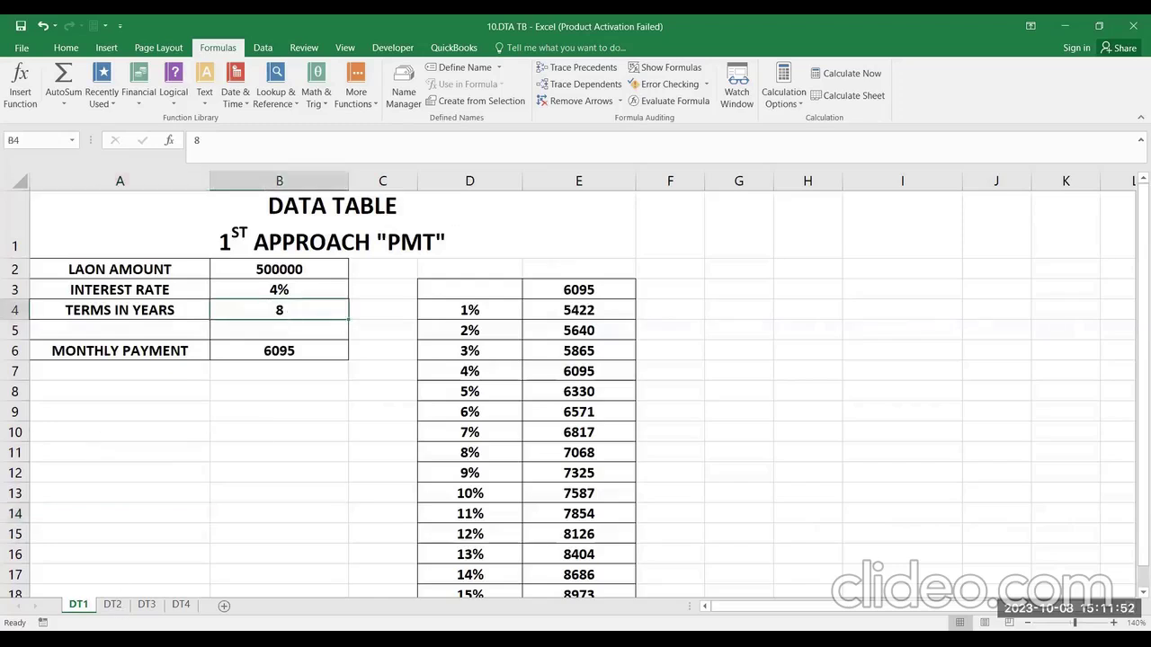
left_click(124, 601)
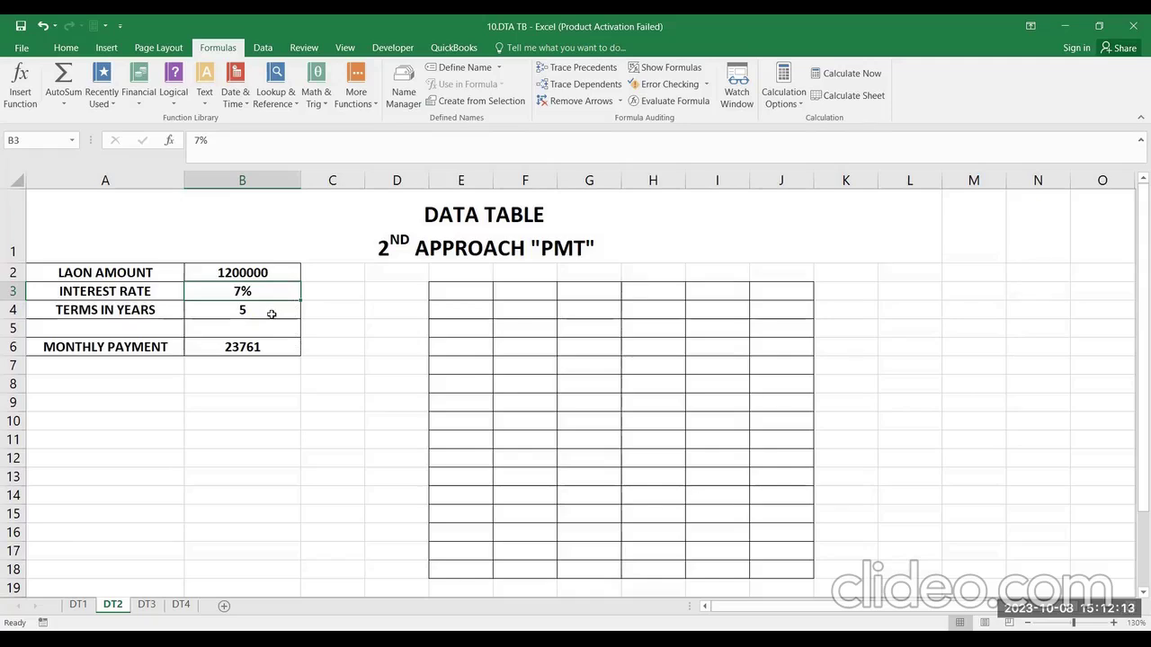
- Enter 1% and 2% in cells E4 and E5 and fill the interest rate series down to 15% in E18
left_click(440, 314)
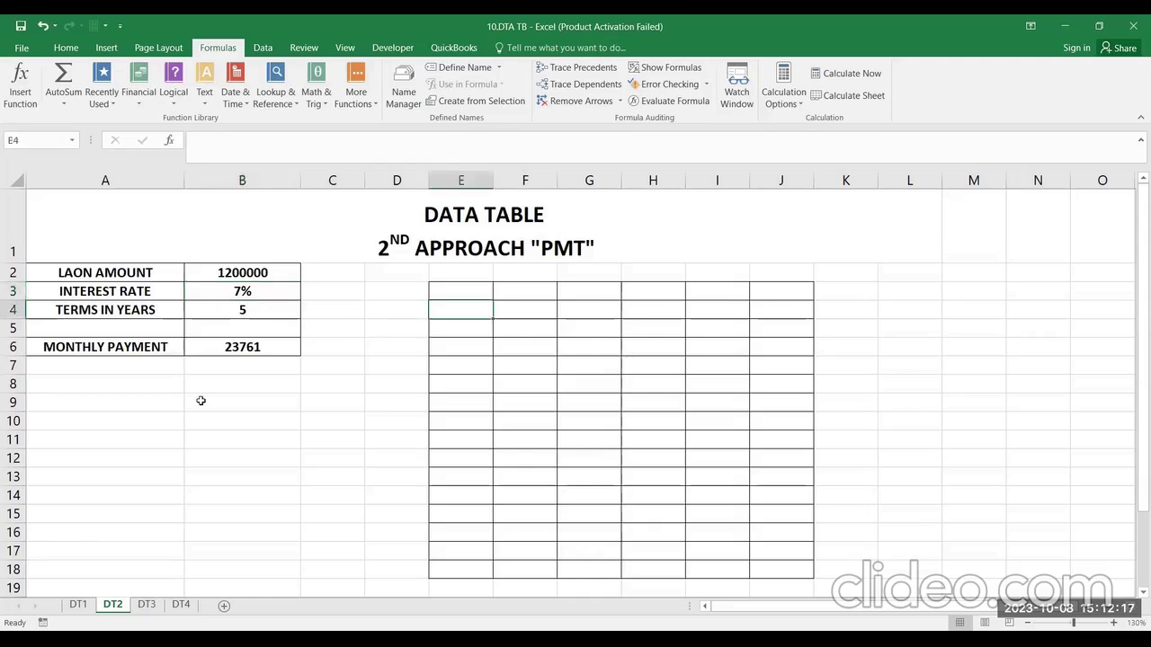
type("1%")
key("Return")
type("2%")
key("Return")
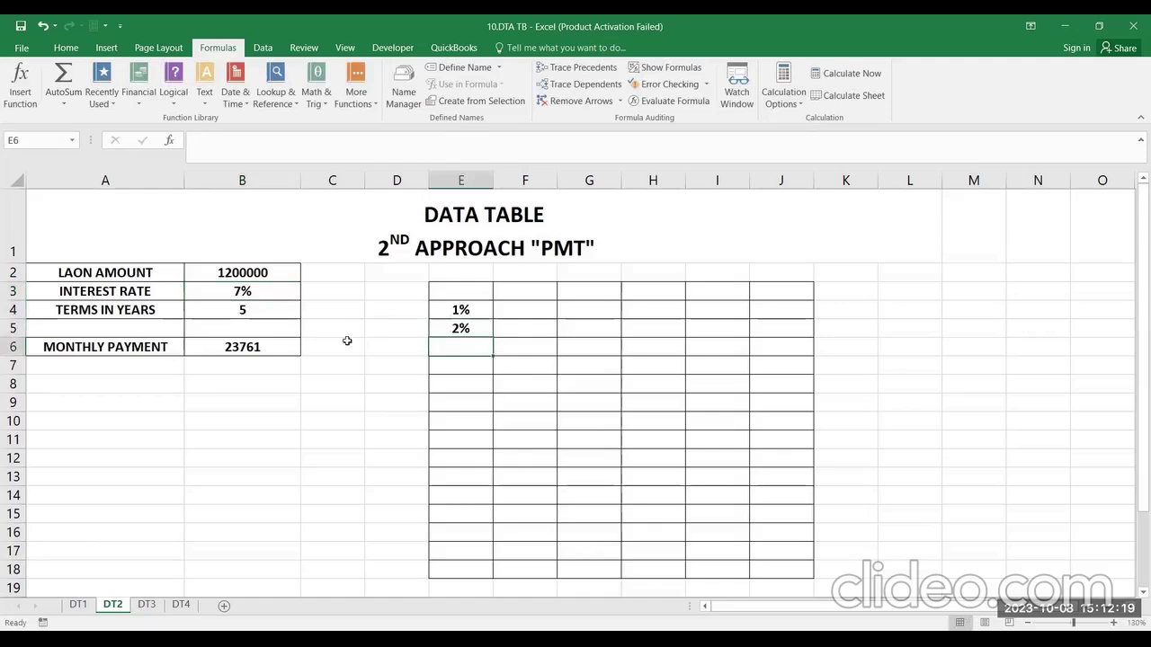
left_click_drag(477, 311, 493, 338)
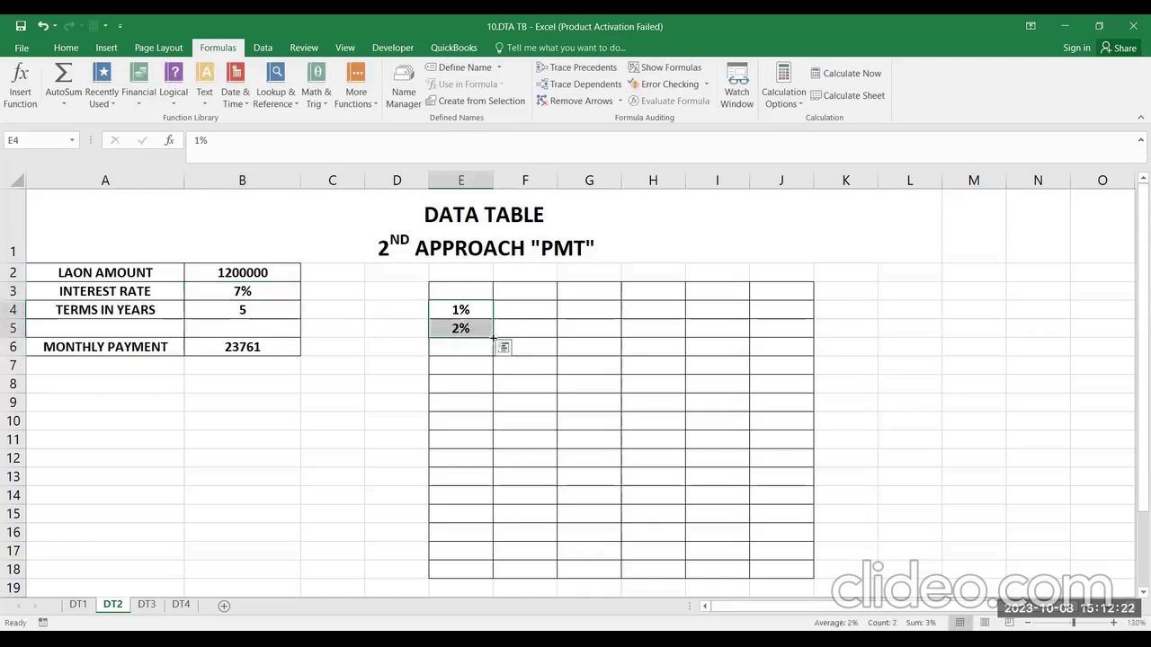
- Enter 1 and 2 in cells F3 and G3 and fill the series of years across to 5 in J3
left_click(559, 290)
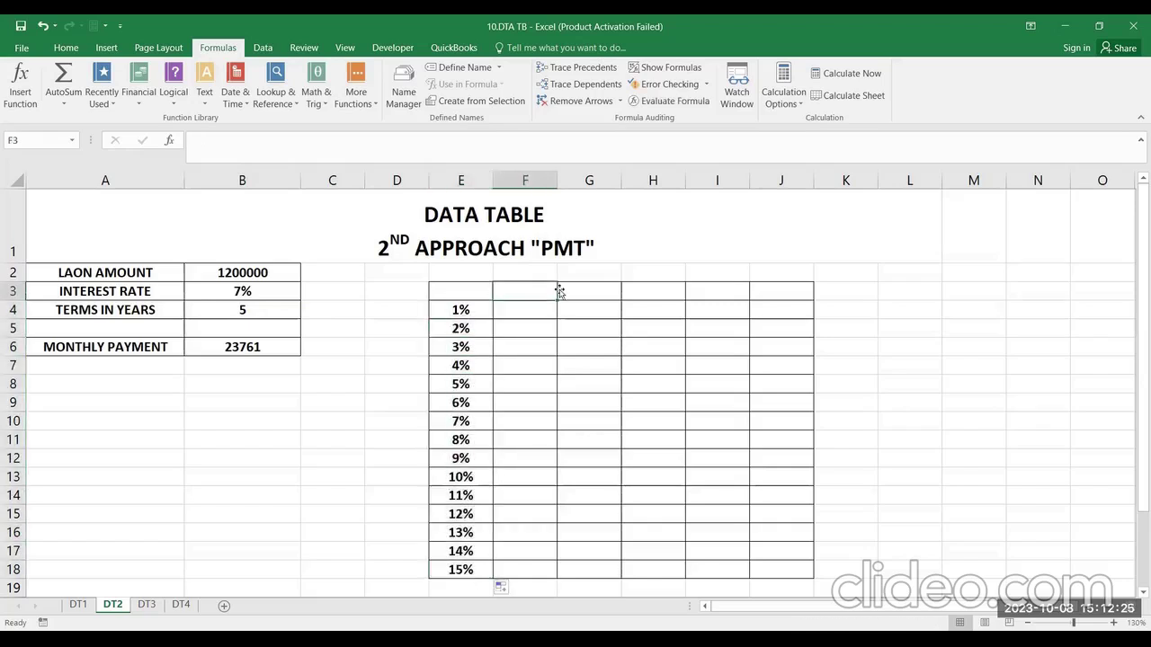
type("1")
key("Tab")
type("2")
left_click(553, 291)
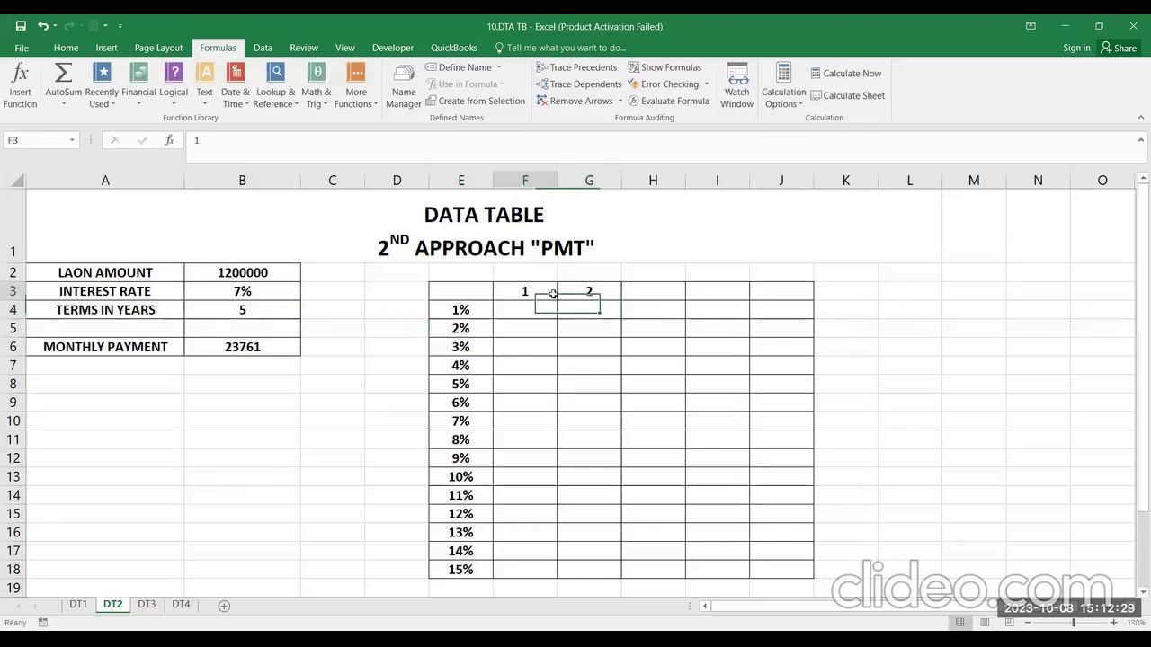
left_click_drag(534, 295, 593, 293)
left_click_drag(624, 299, 807, 309)
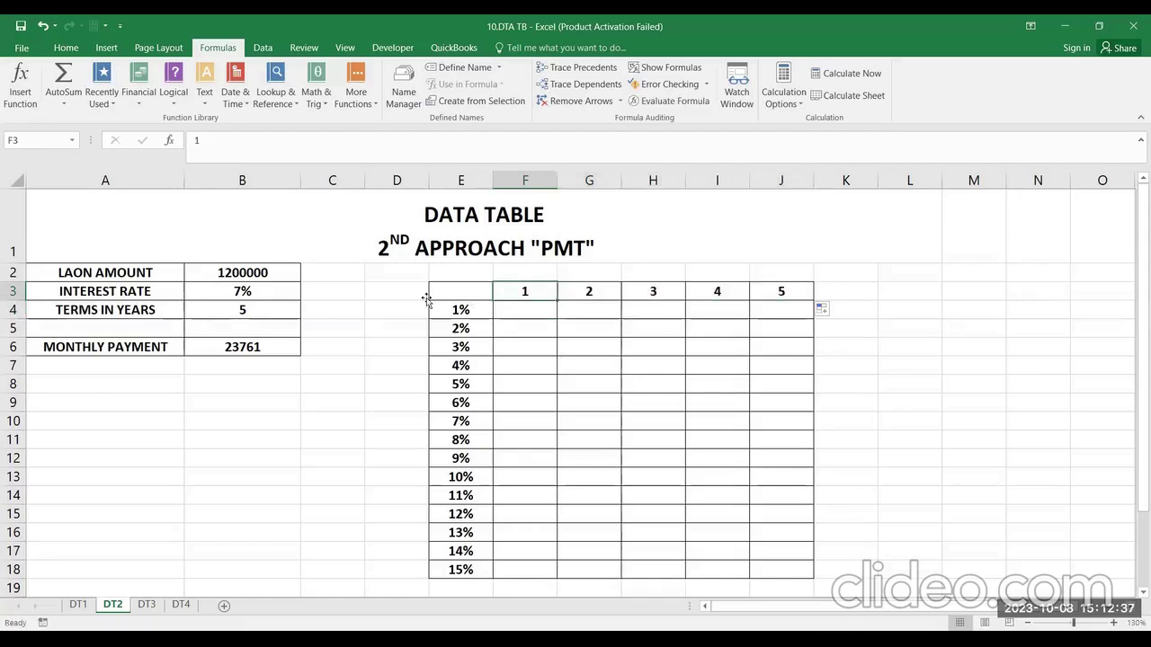
- Link the table's corner cell E3 to the monthly payment with the formula =B6
left_click(428, 299)
type("=")
left_click(243, 347)
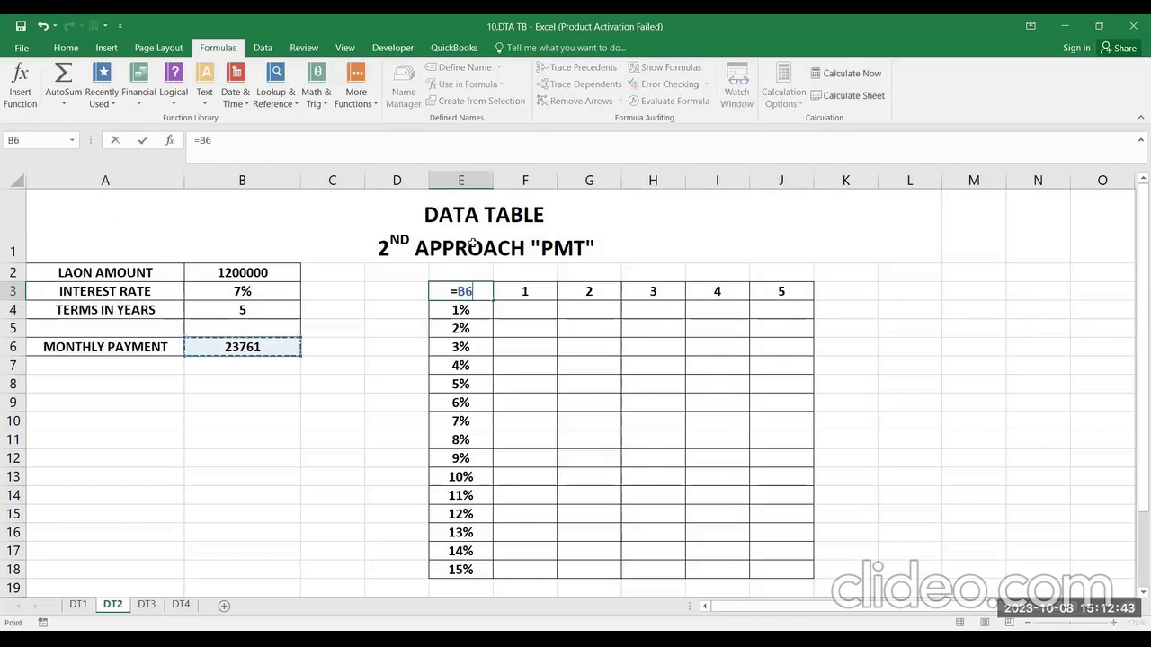
key("Return")
- Create a two-variable data table for E3:J18 with $B$4 as the row input cell and $B$3 as the column input cell
mouse_move(440, 296)
left_mouse_down()
mouse_move(476, 289)
mouse_move(696, 427)
mouse_move(757, 498)
mouse_move(780, 569)
left_mouse_up()
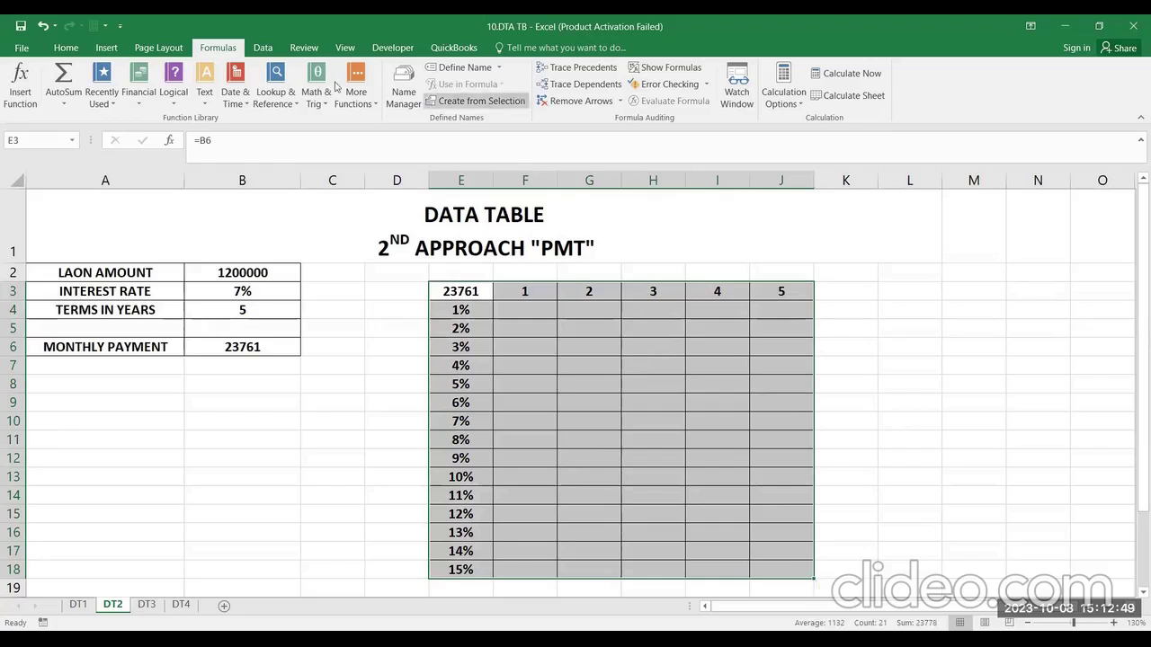
left_click(264, 47)
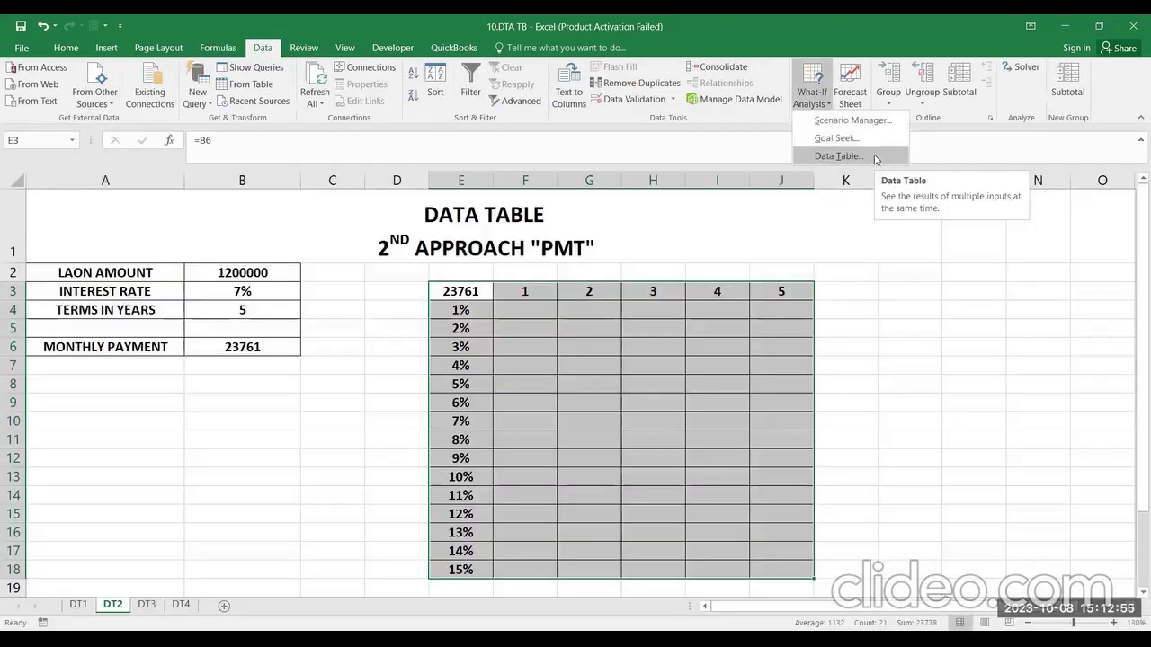
left_click(875, 158)
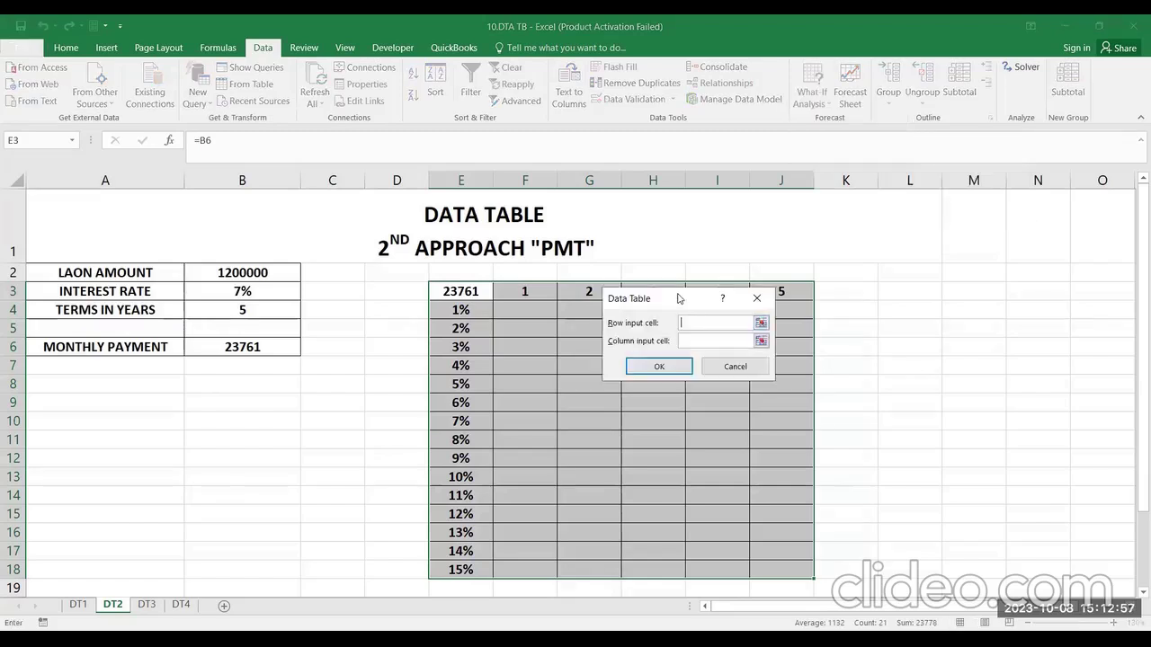
left_click_drag(619, 304, 568, 361)
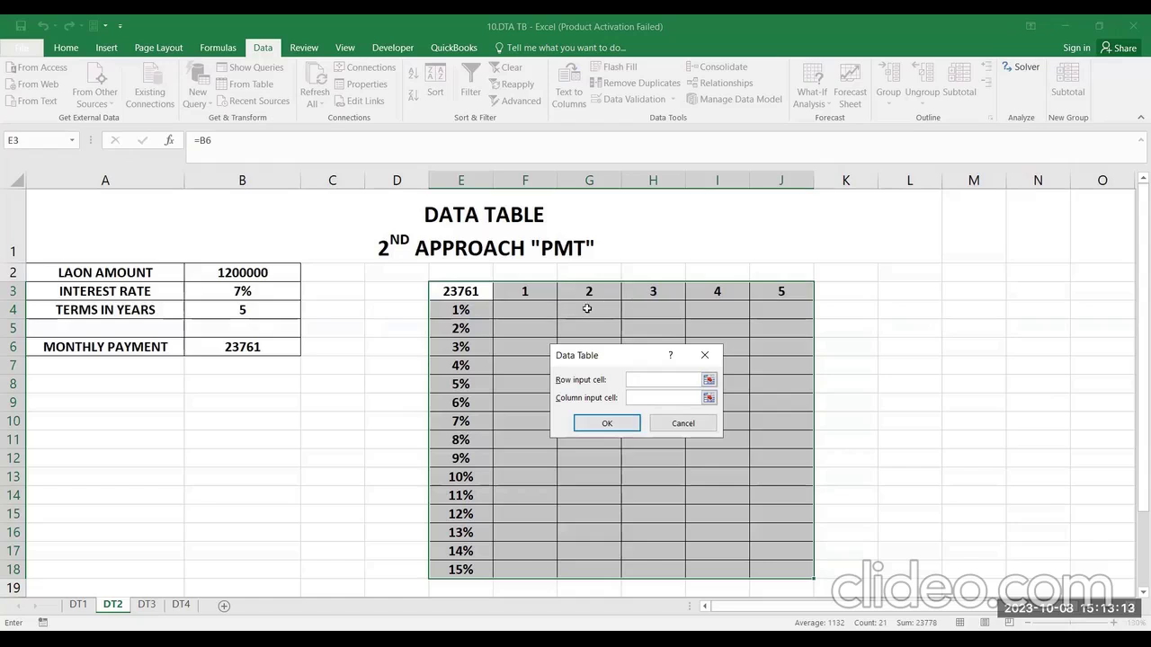
left_click(267, 311)
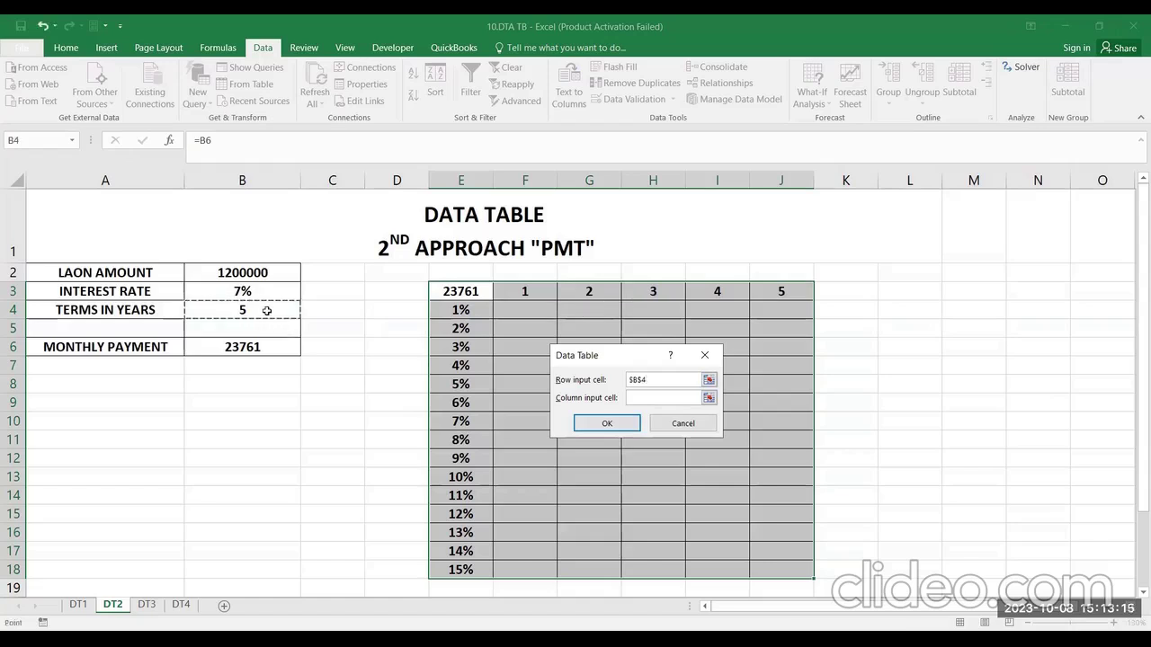
left_click(662, 399)
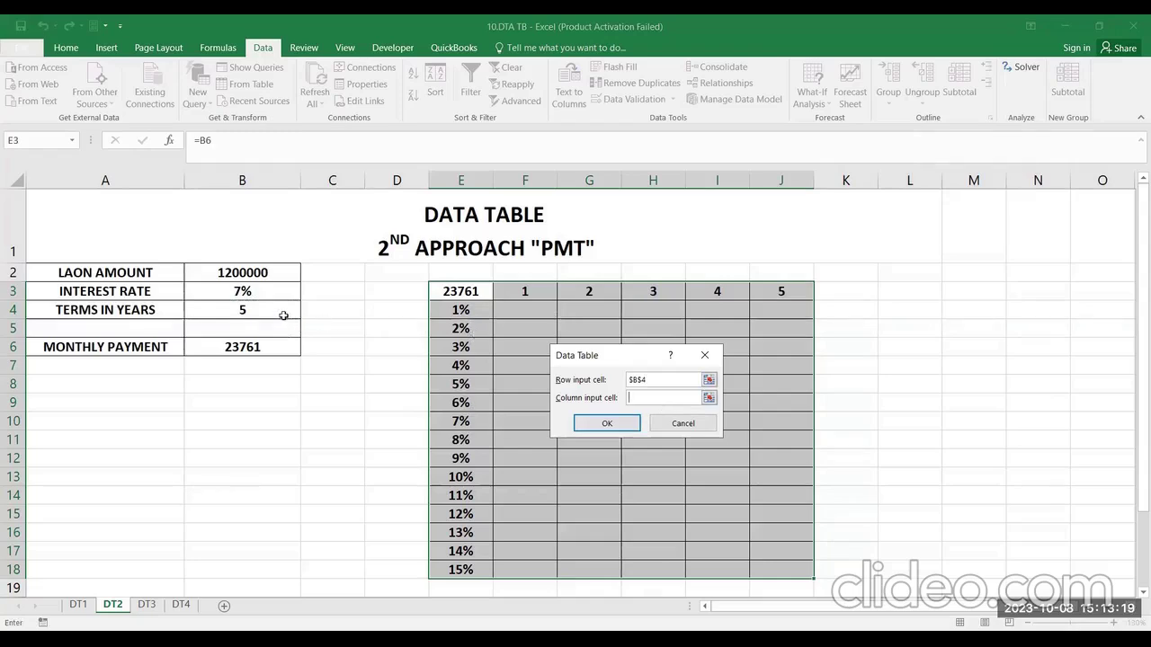
left_click(249, 292)
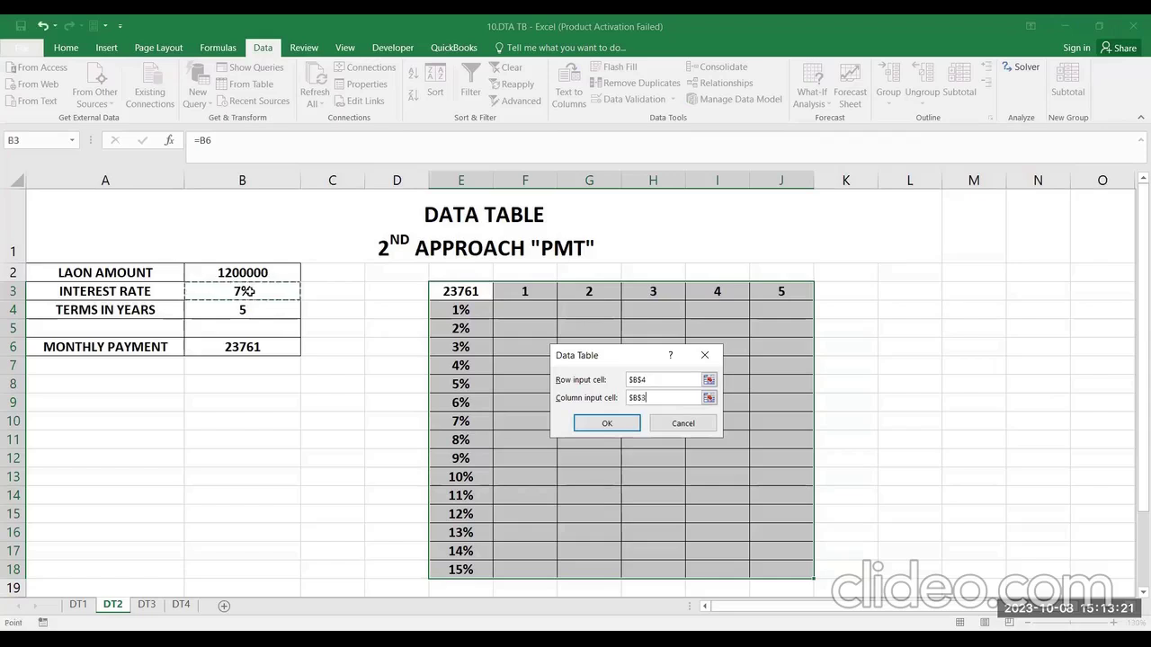
left_click(625, 425)
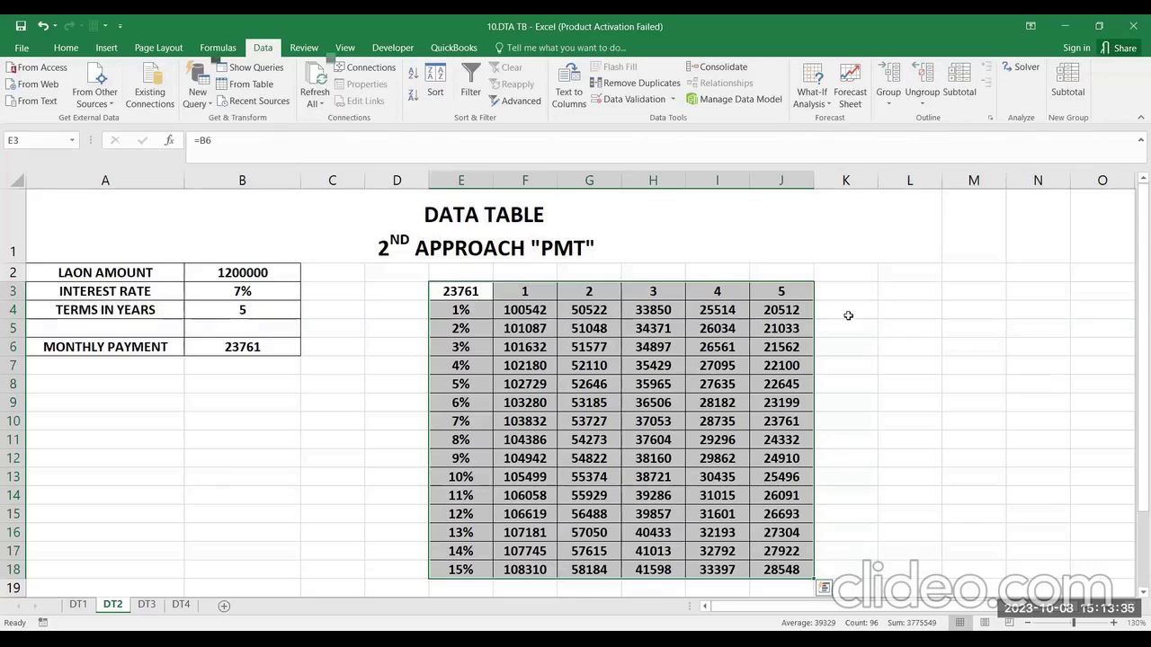
- Compare the monthly payment in B6 with the data table's payment in J10, and inspect the result in H16
left_click(261, 348)
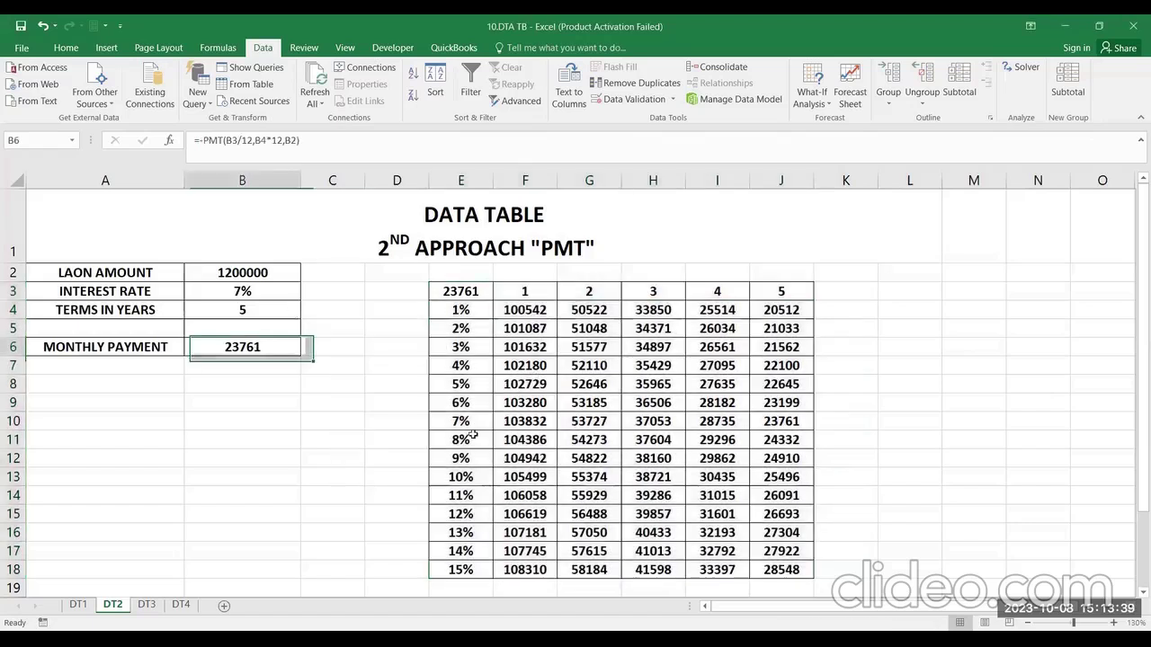
key("Escape")
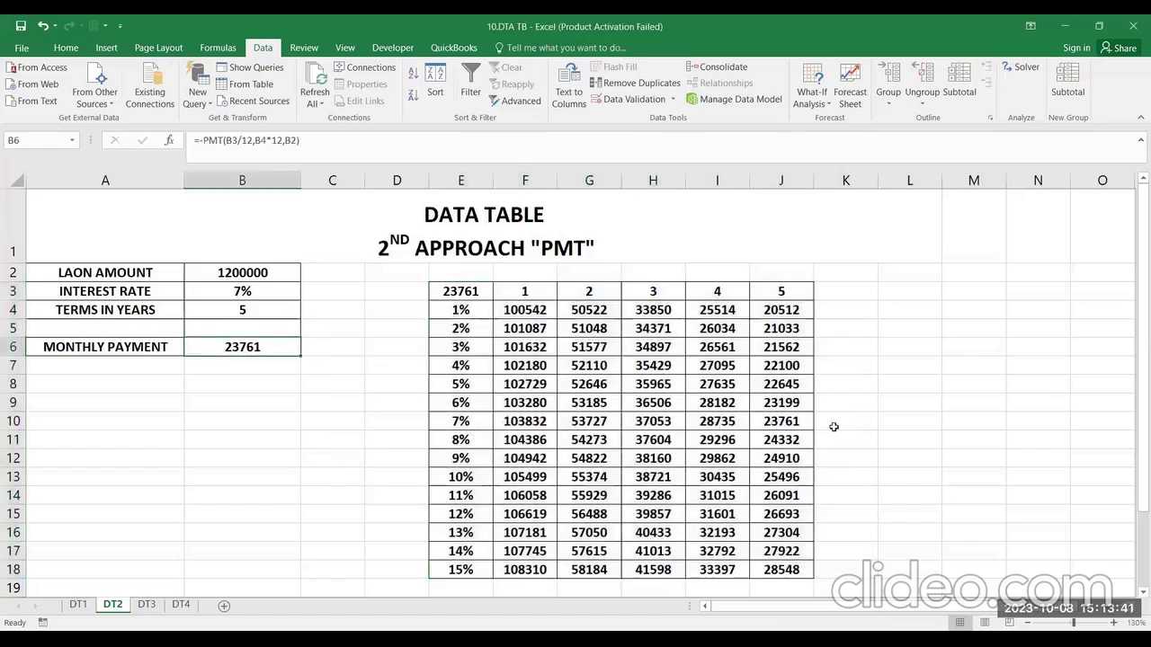
left_click(811, 422)
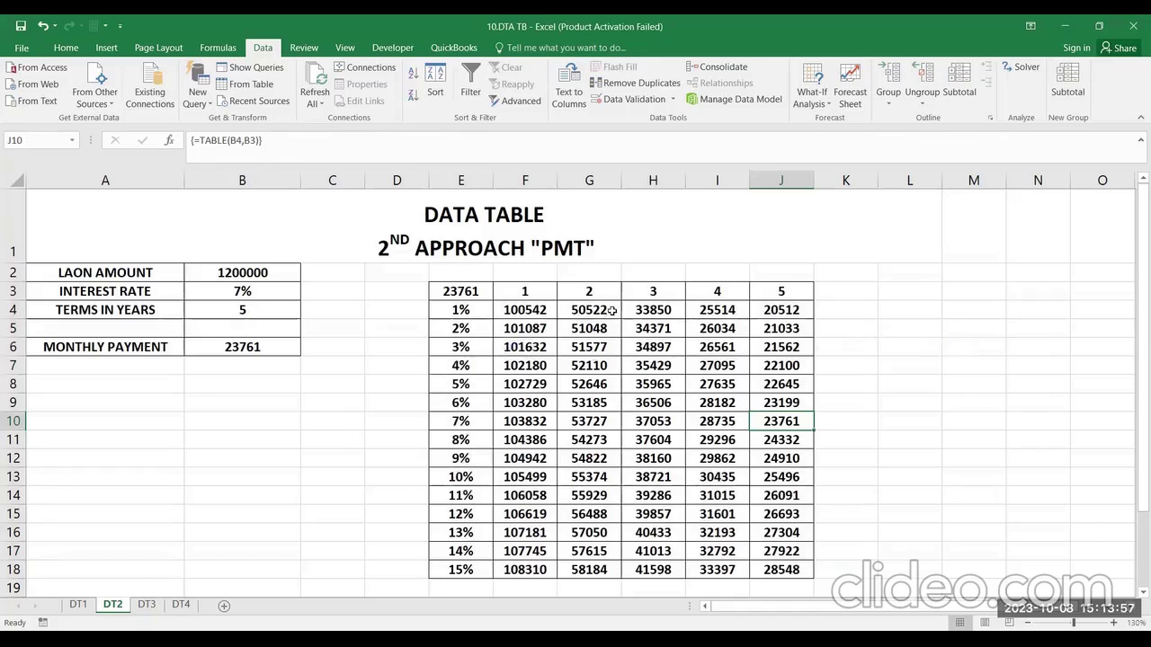
left_click(671, 534)
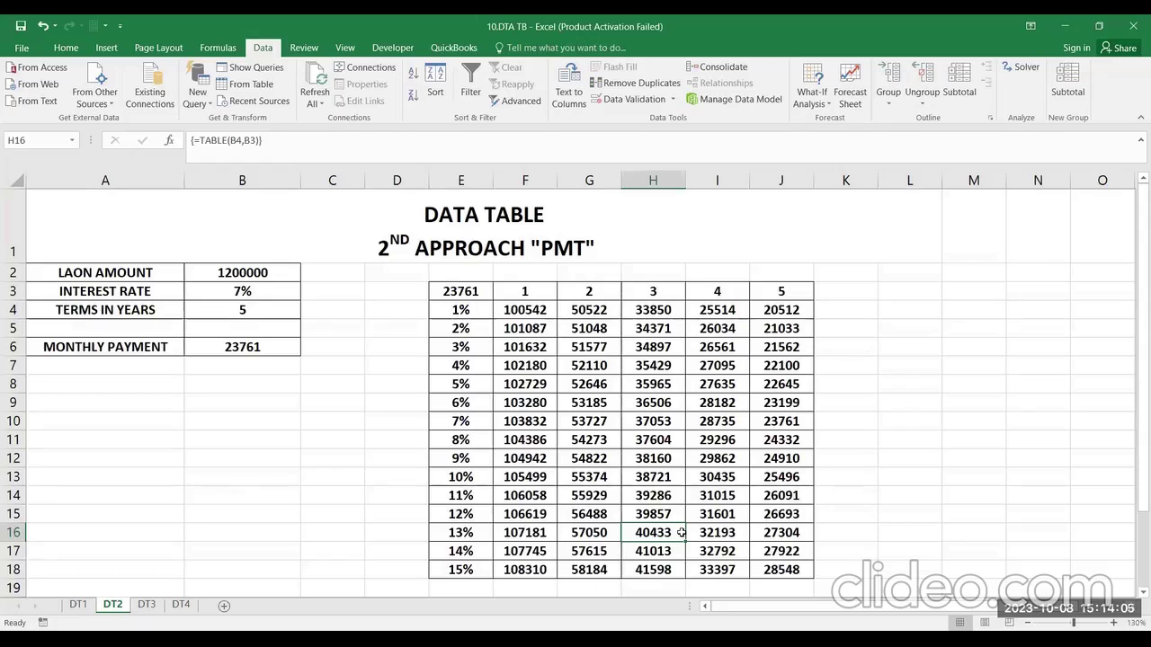
- Review the 7% row of the DT2 data table and compare the layouts of sheets DT1, DT2 and DT3
left_click(478, 422)
left_click(735, 426)
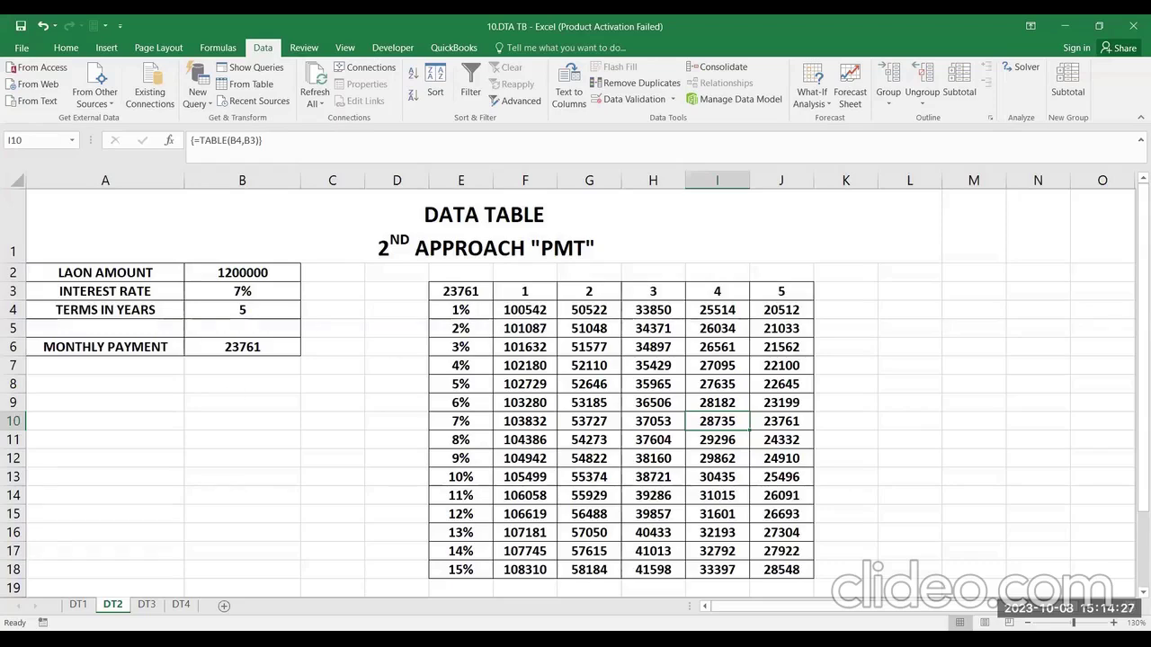
left_click(147, 605)
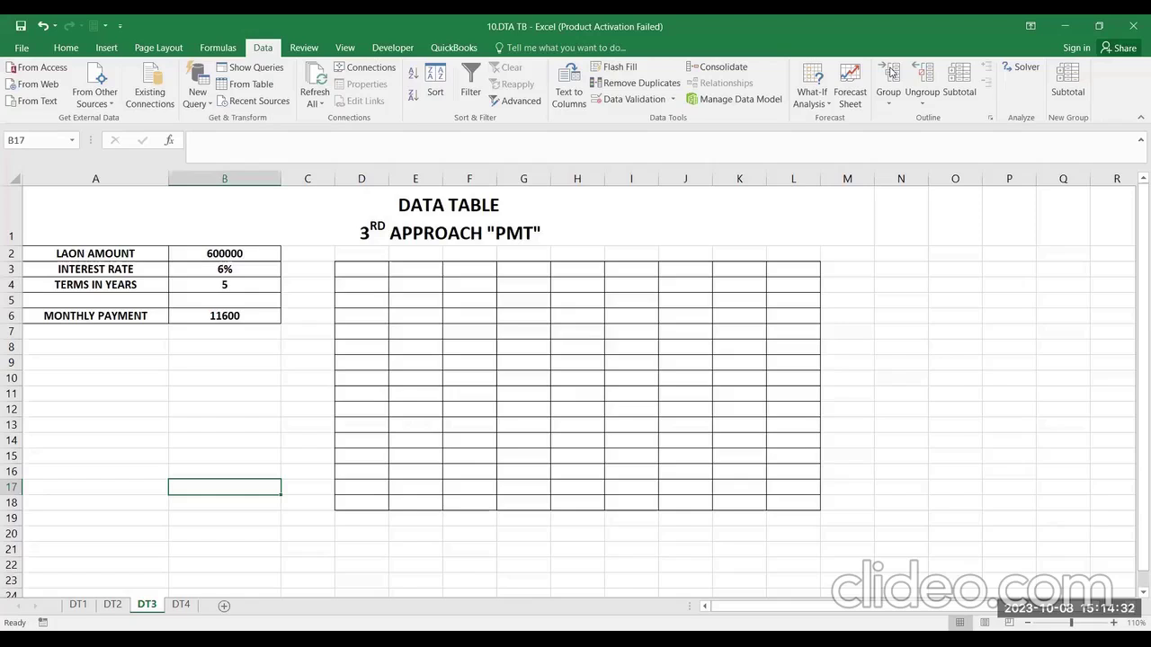
left_click(888, 68)
scroll(390, 516, "up", 1, "ctrl")
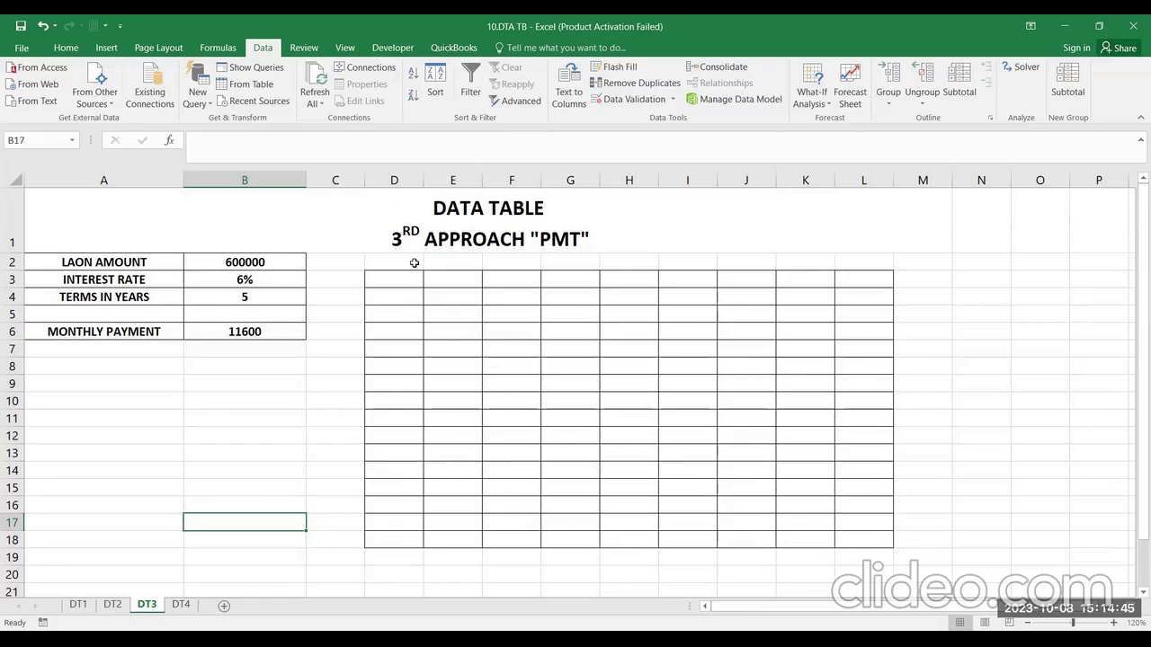
left_click(79, 606)
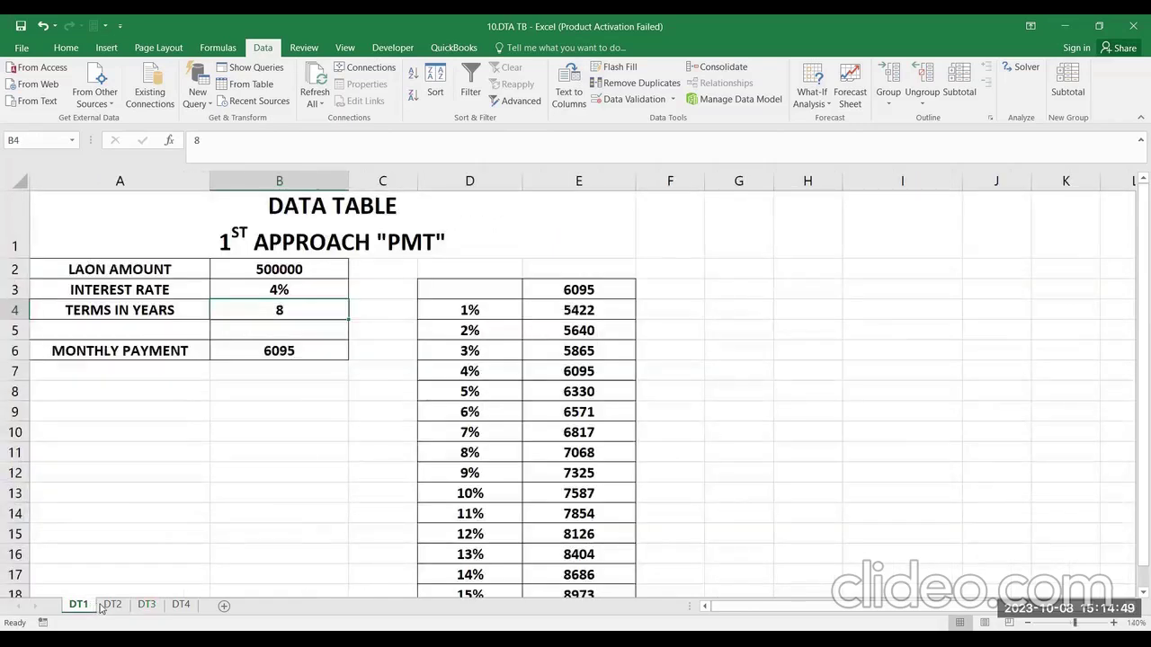
left_click(101, 608)
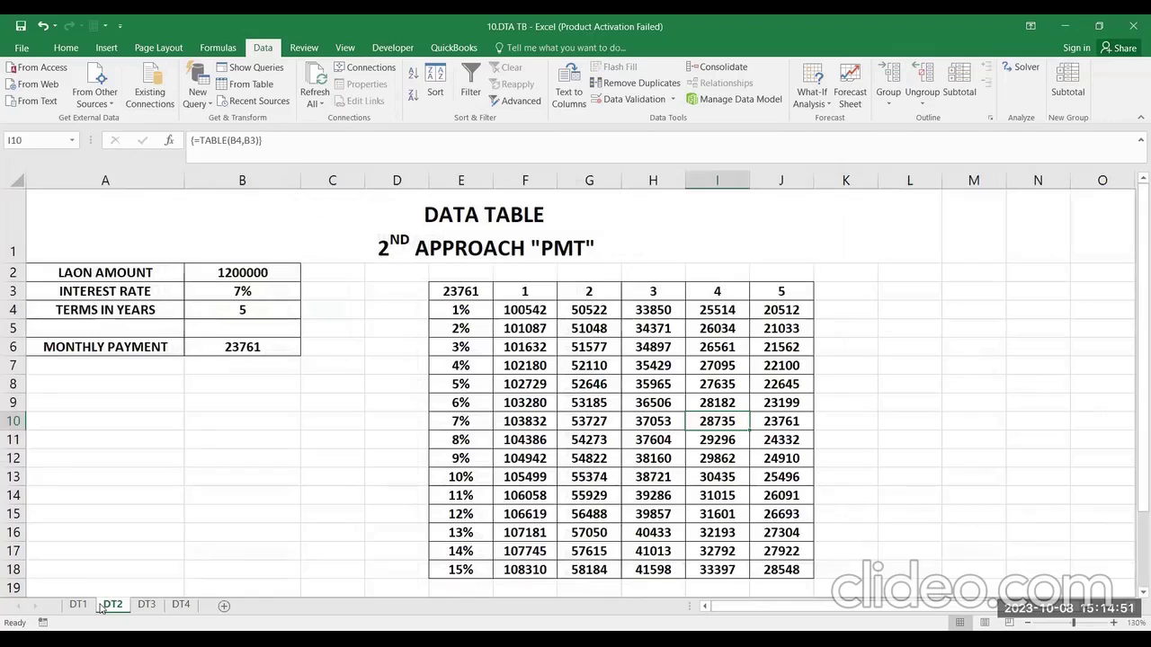
- On sheet DT3, enter the rates 1% and 2% in D4 and D5 and fill the series down to 12% in D15
left_click(145, 605)
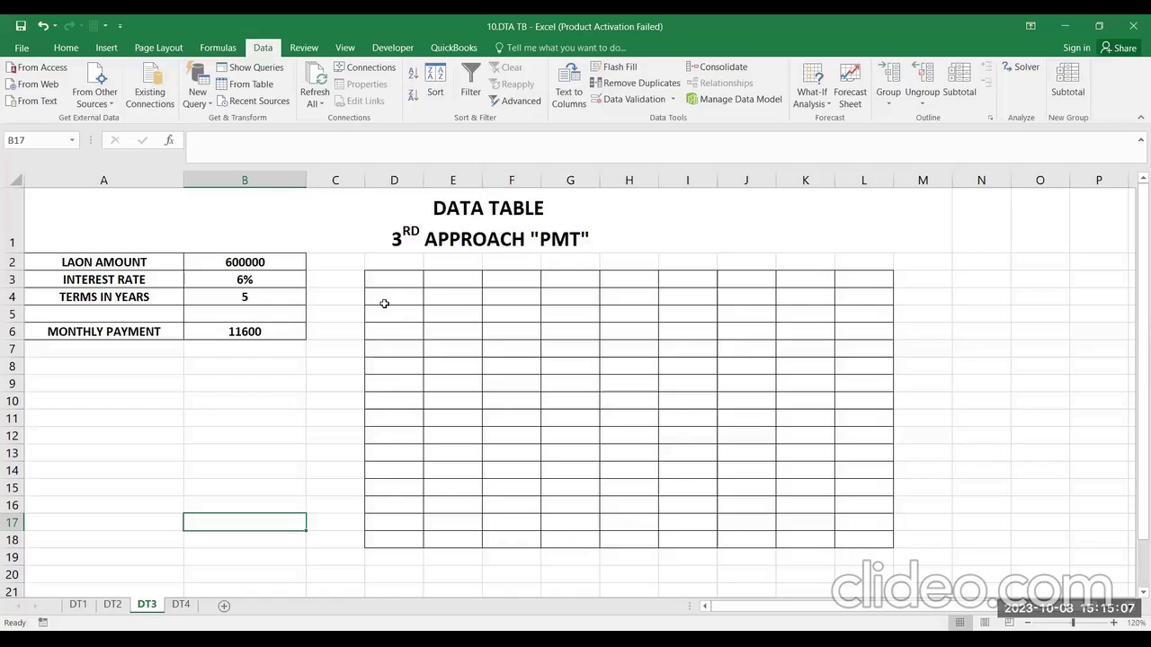
left_click(384, 304)
type("1%")
key("Return")
type("2%")
key("Return")
mouse_move(396, 299)
left_mouse_down()
mouse_move(421, 317)
mouse_move(424, 490)
left_mouse_up()
- Enter the loan amounts 200000 and 400000 in E3 and F3 and fill the series across to 1200000 in J3
left_click(476, 273)
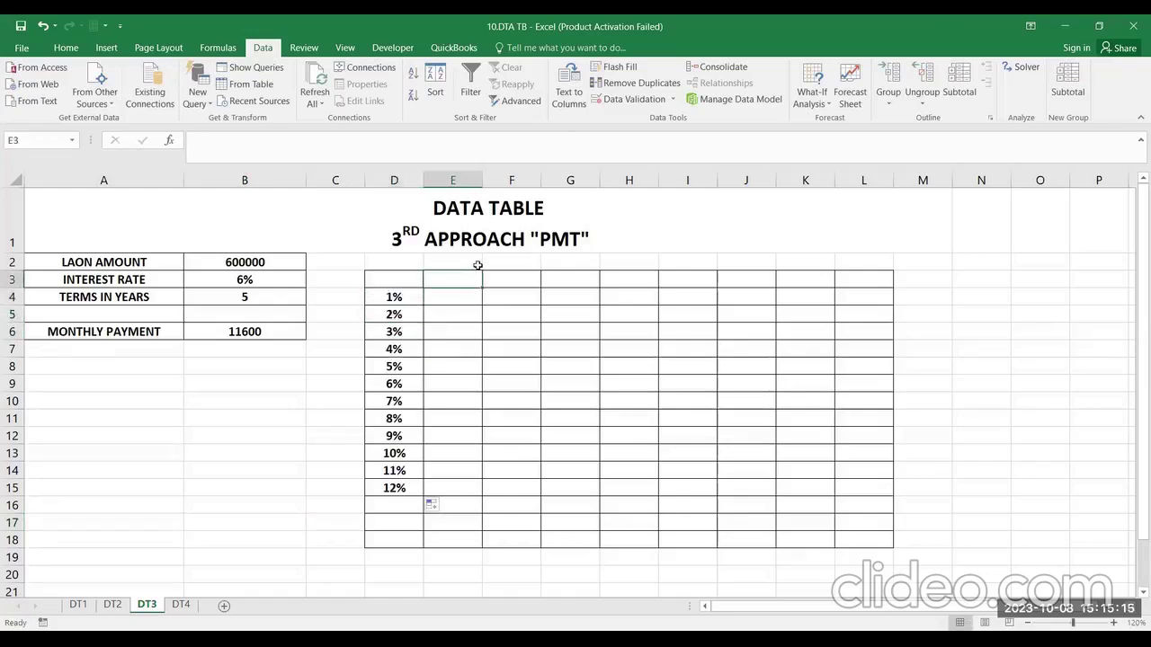
type("2")
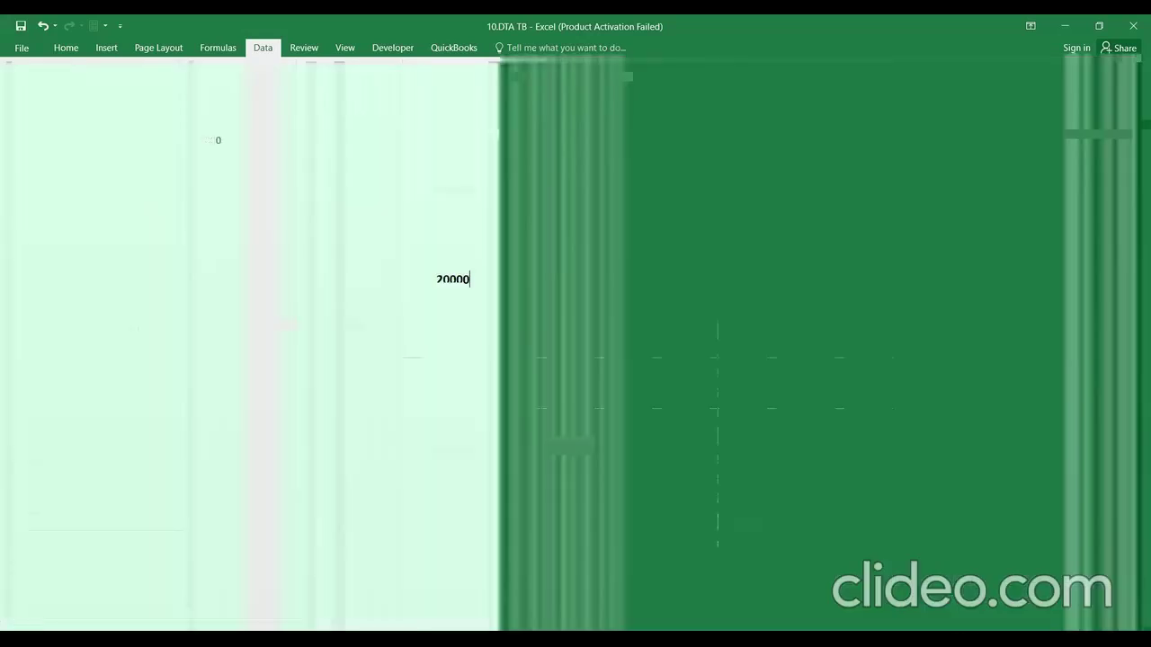
type("00000")
key("Tab")
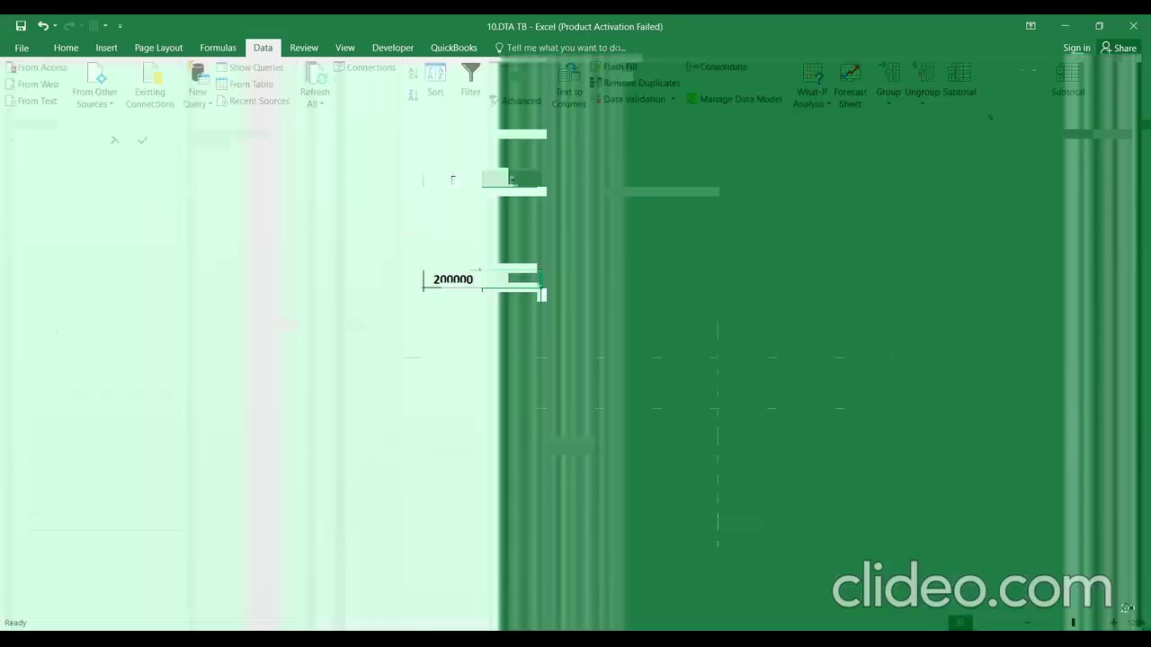
type("40000")
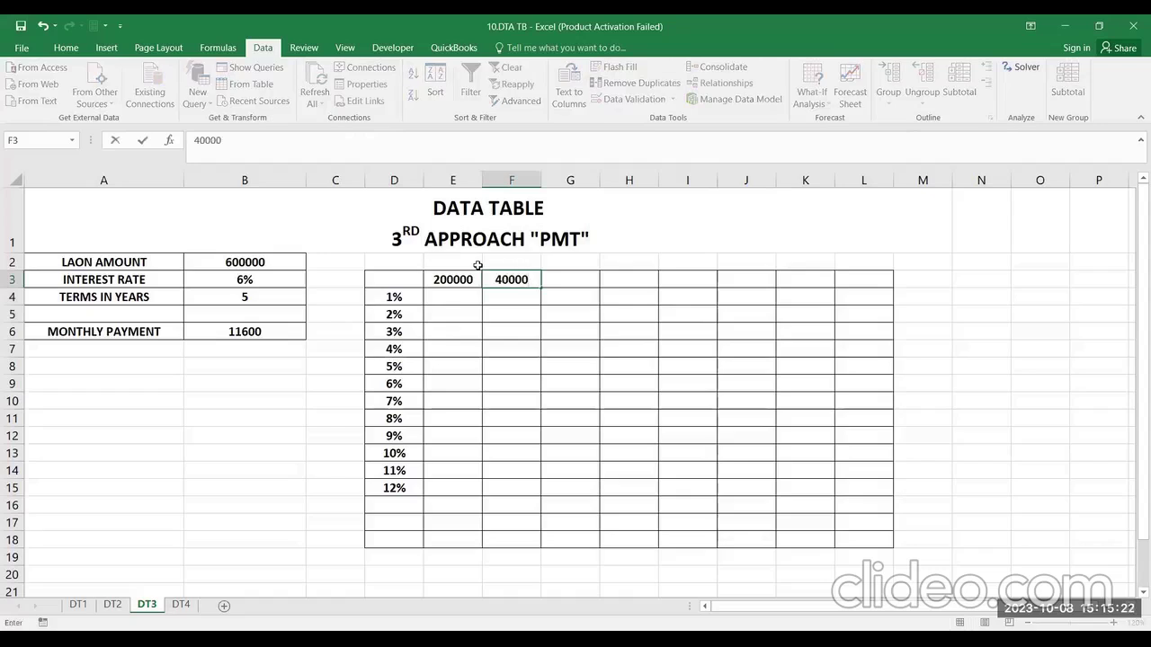
type("0")
left_click_drag(470, 288, 520, 280)
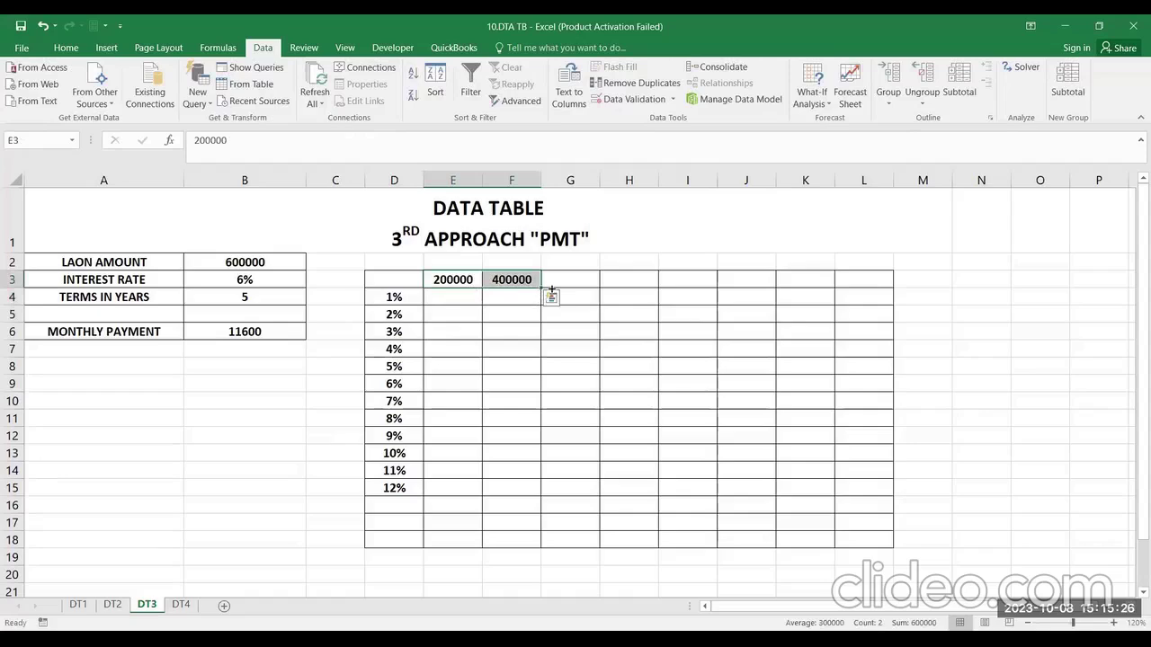
left_click_drag(798, 291, 798, 289)
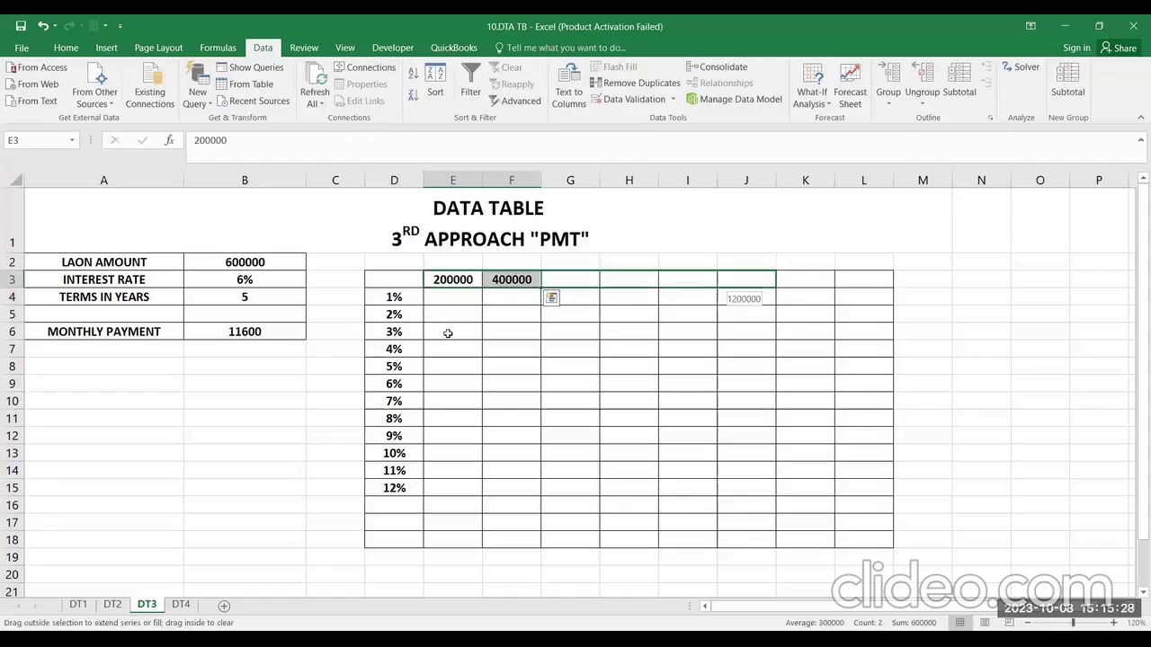
- Link corner cell D3 with =B6 and create a two-variable data table for D3:J15 with $B$2 as row input and $B$3 as column input
left_click_drag(423, 291, 423, 290)
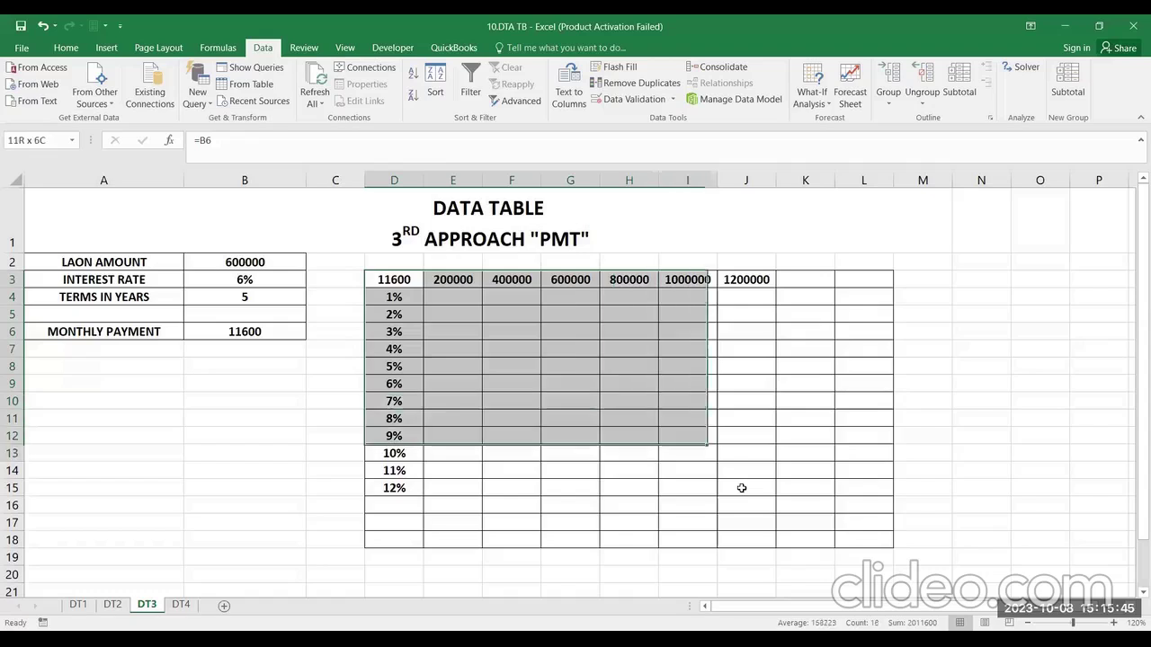
left_click_drag(394, 279, 742, 488)
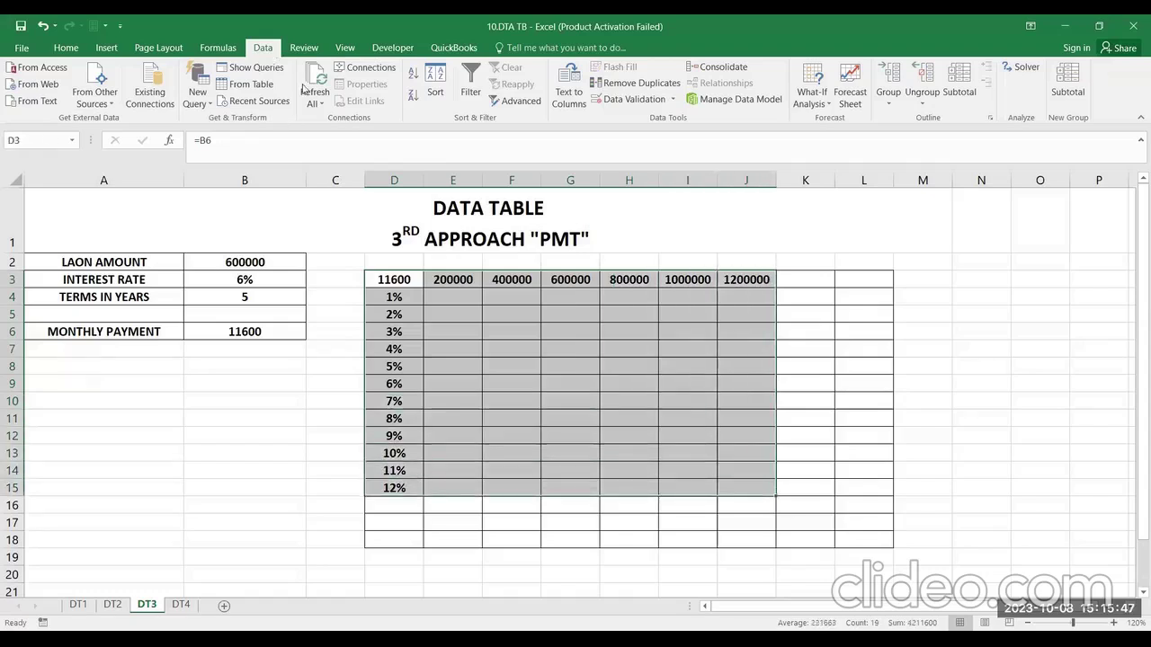
left_click(813, 94)
left_click(849, 157)
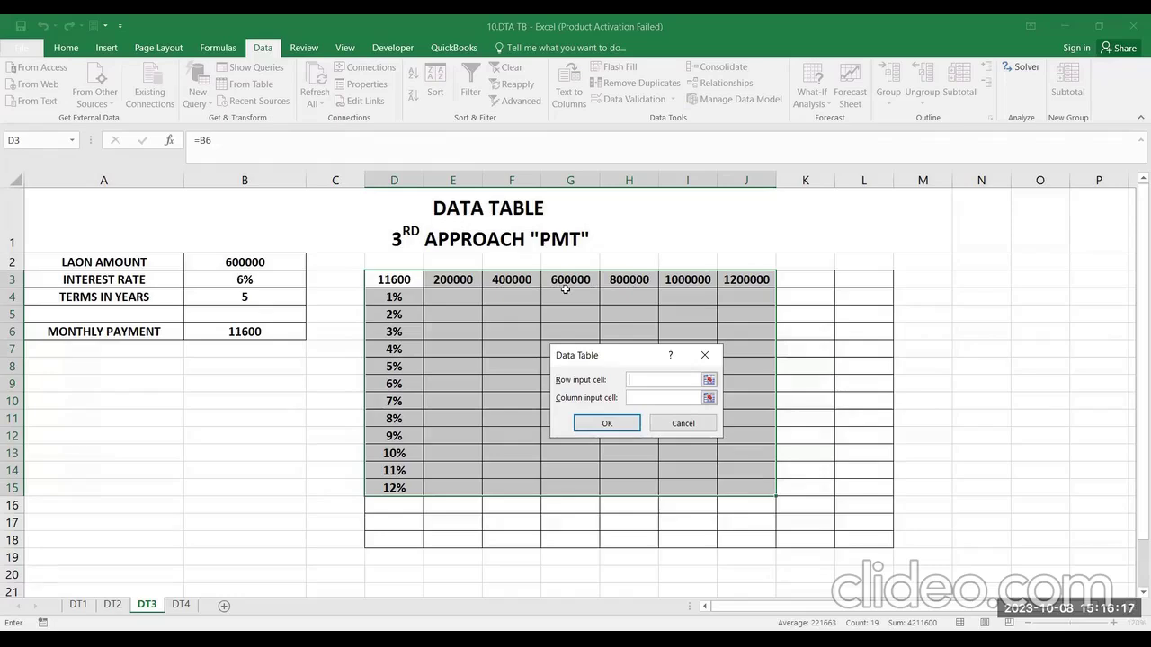
left_click(277, 256)
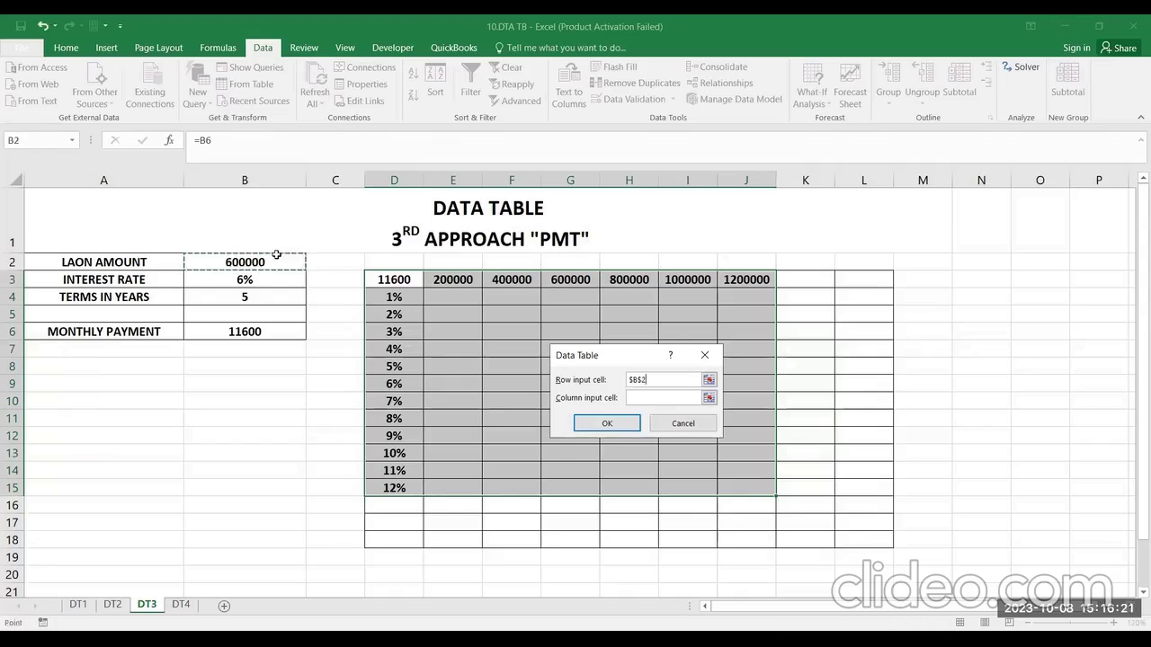
left_click(674, 401)
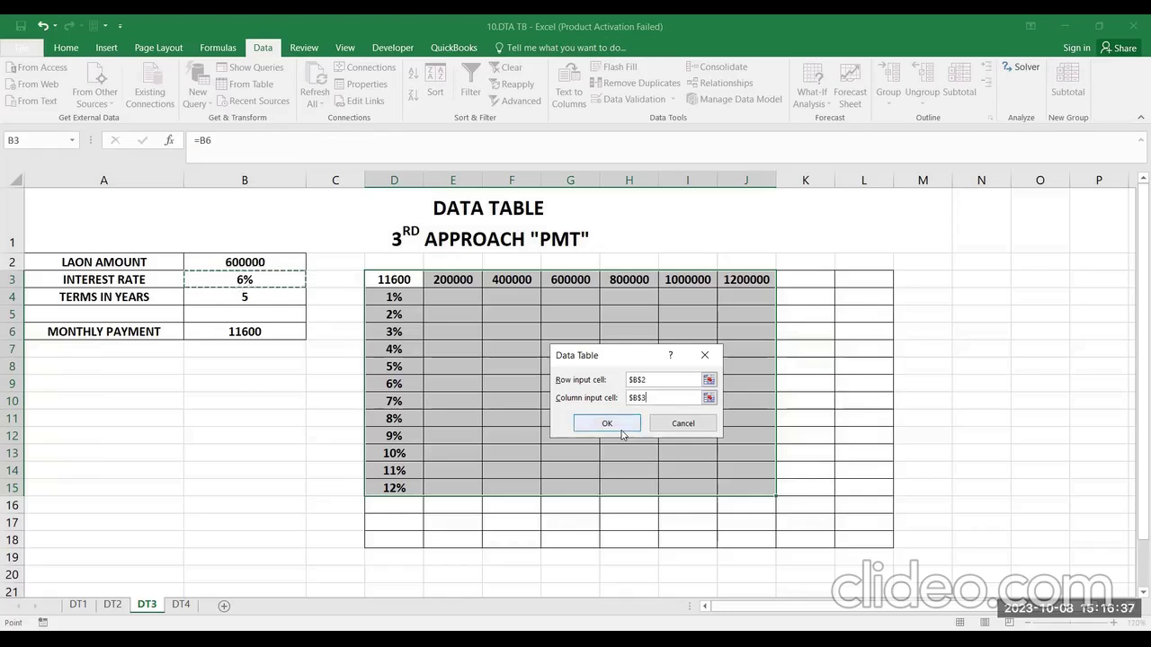
left_click(615, 425)
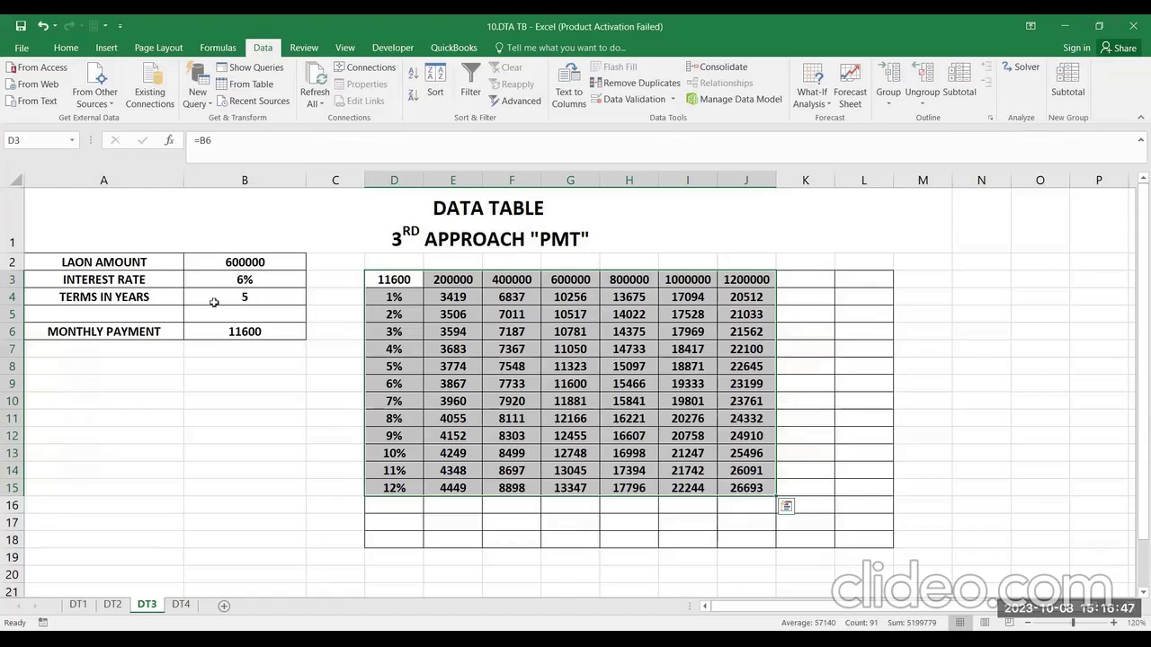
- Compare the monthly payment in B6 with the DT3 table's result in G9, and inspect payments in the 4% row
left_click(595, 383)
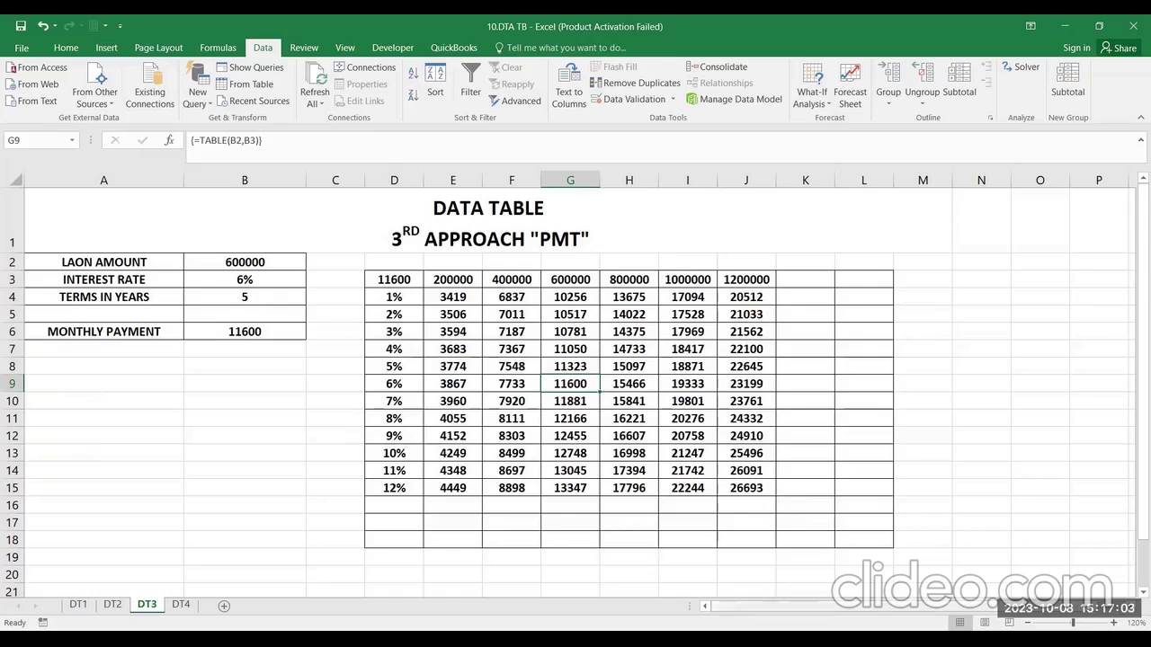
scroll(740, 527, "up", 1, "ctrl")
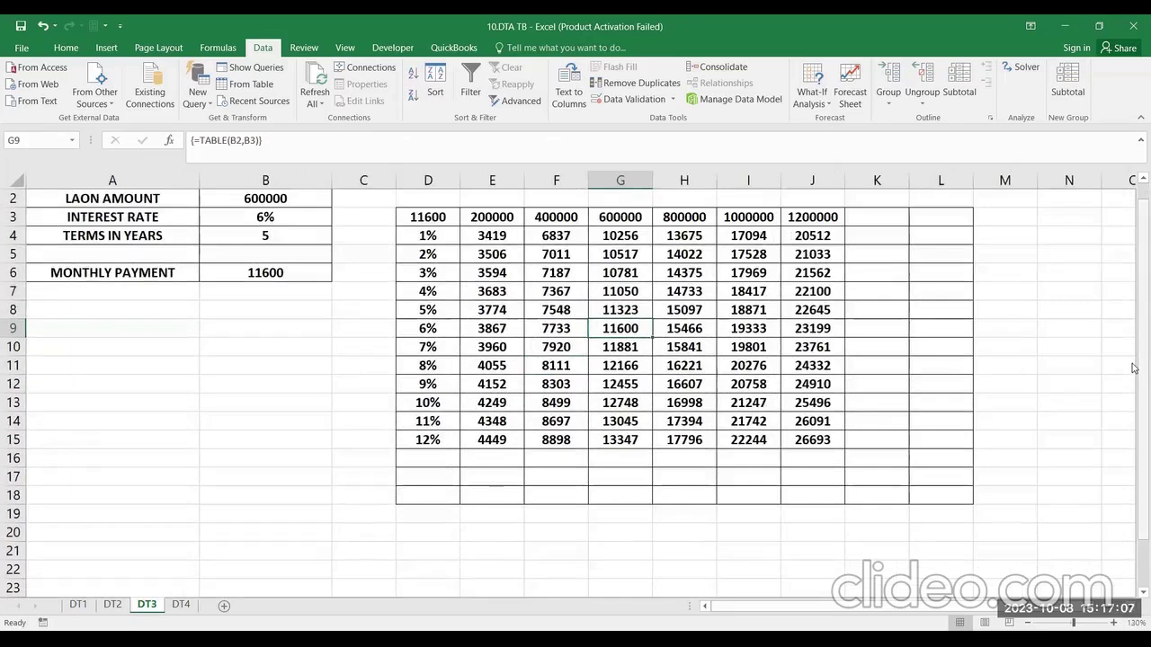
scroll(1134, 368, "up", 1)
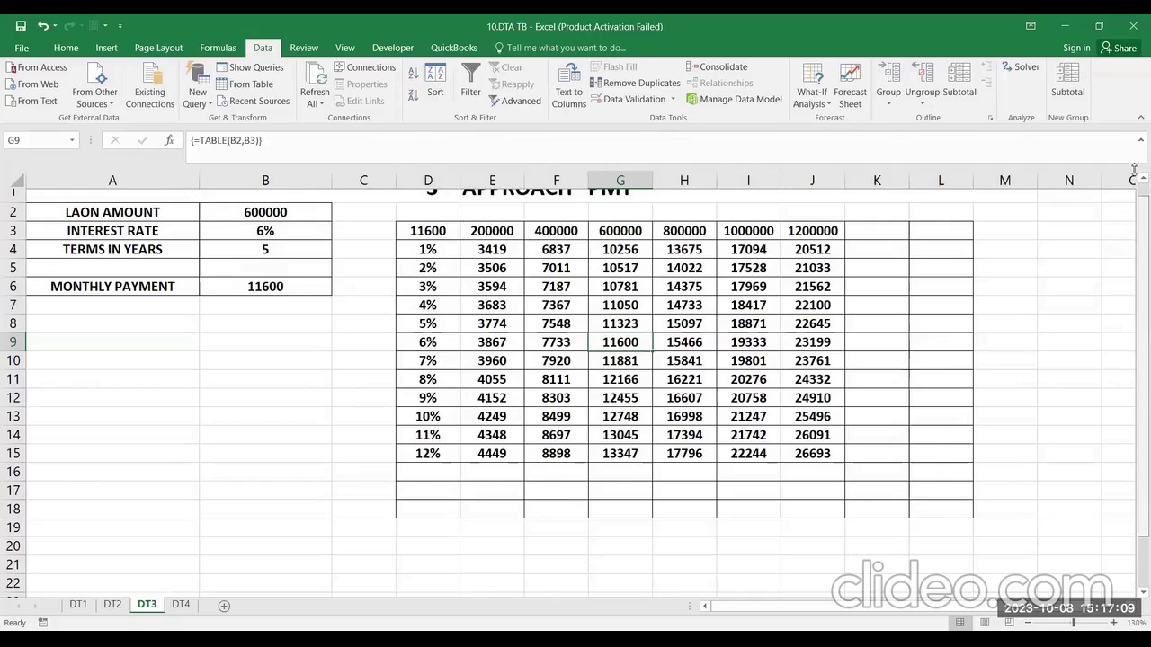
scroll(1135, 176, "down", 1)
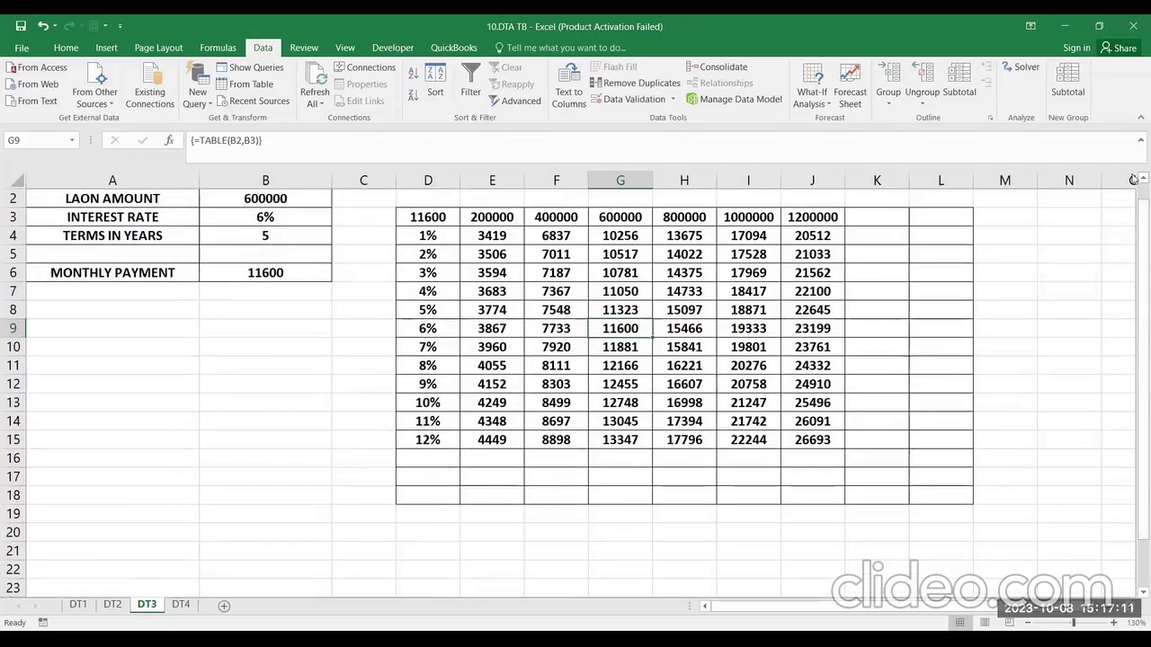
scroll(1134, 179, "up", 1)
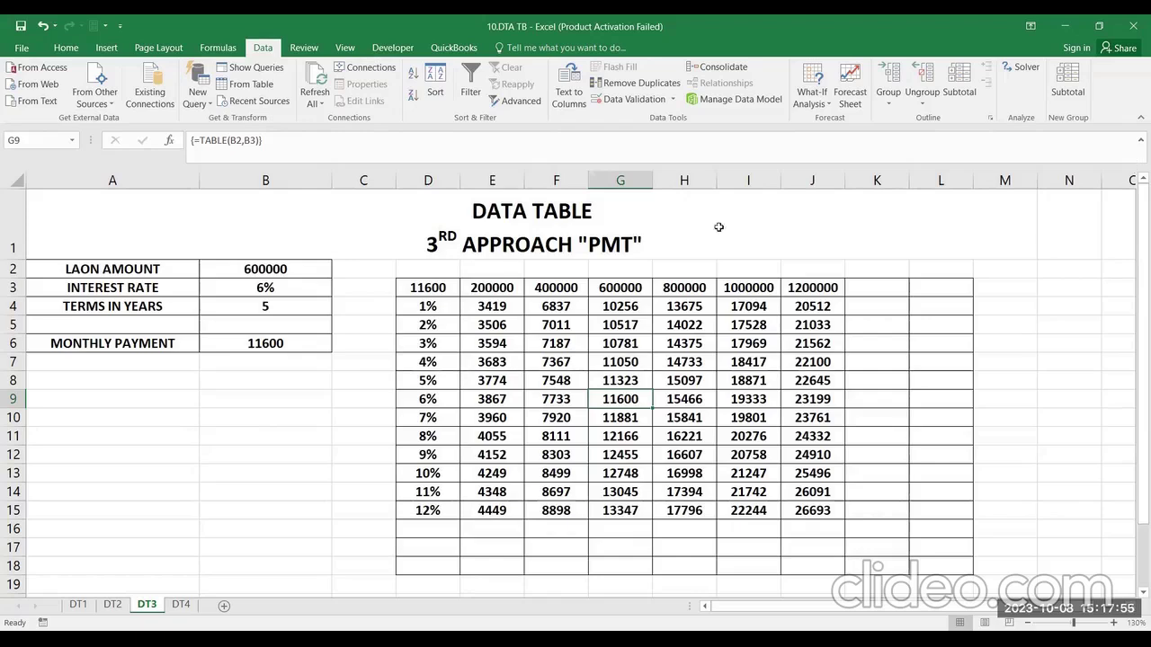
left_click(563, 370)
left_click(472, 355)
left_click(707, 360)
left_click(753, 362)
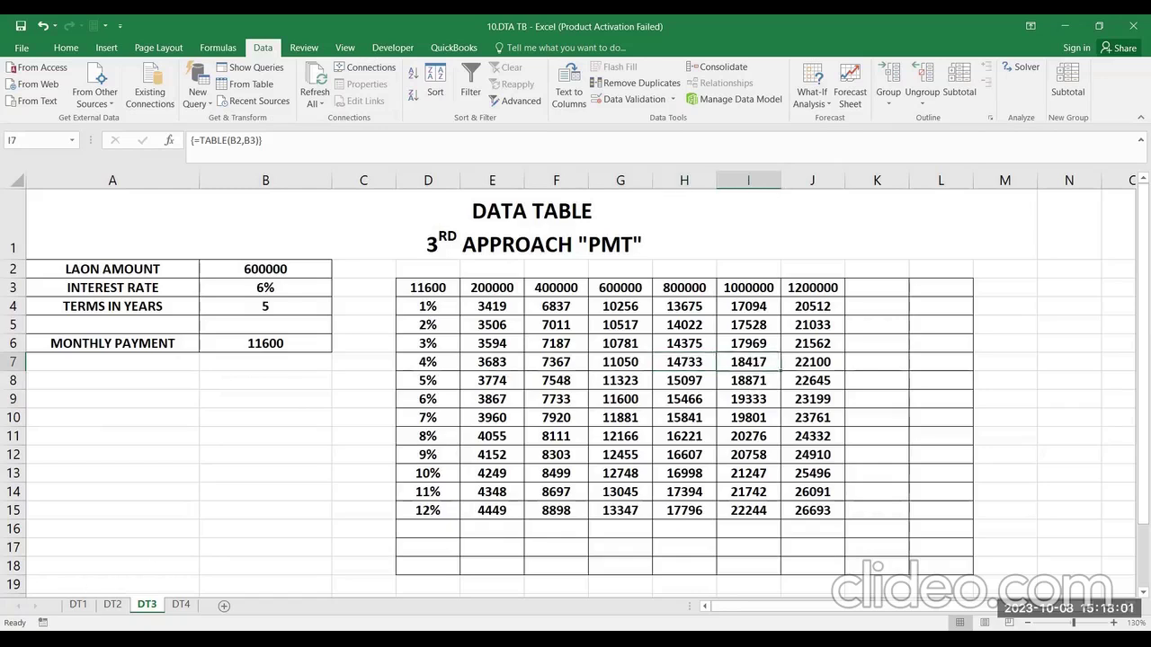
- Compare the blank grid and loan inputs on sheet DT4 with the DT3 data table and its fixed term in B4
left_click(180, 610)
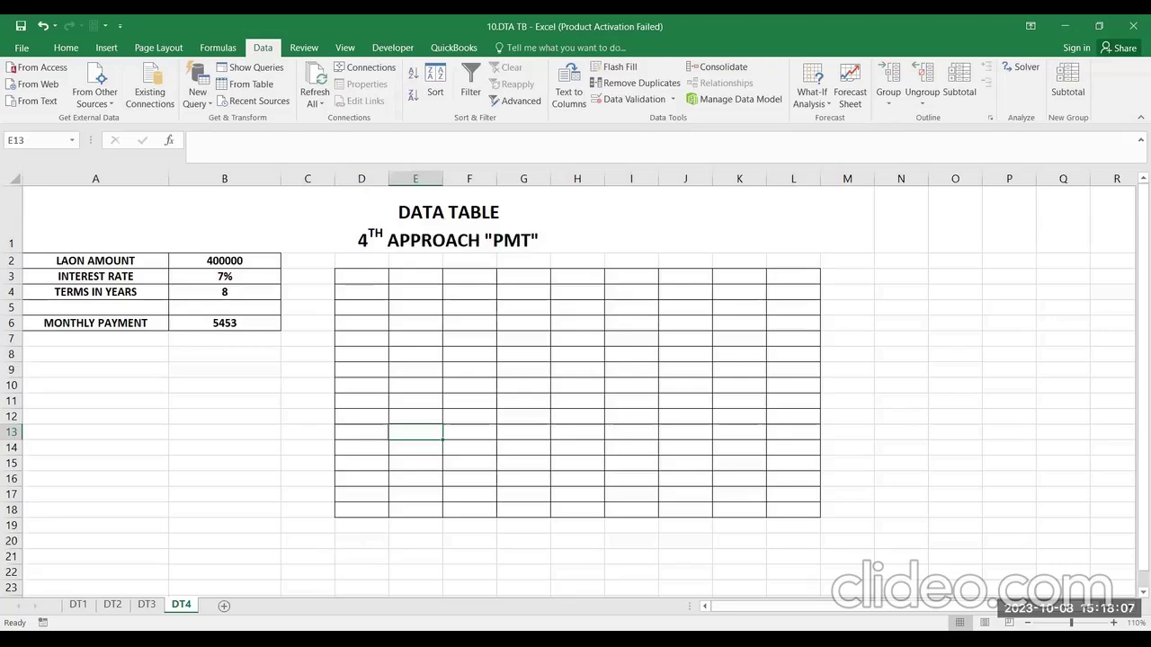
scroll(553, 450, "up", 4)
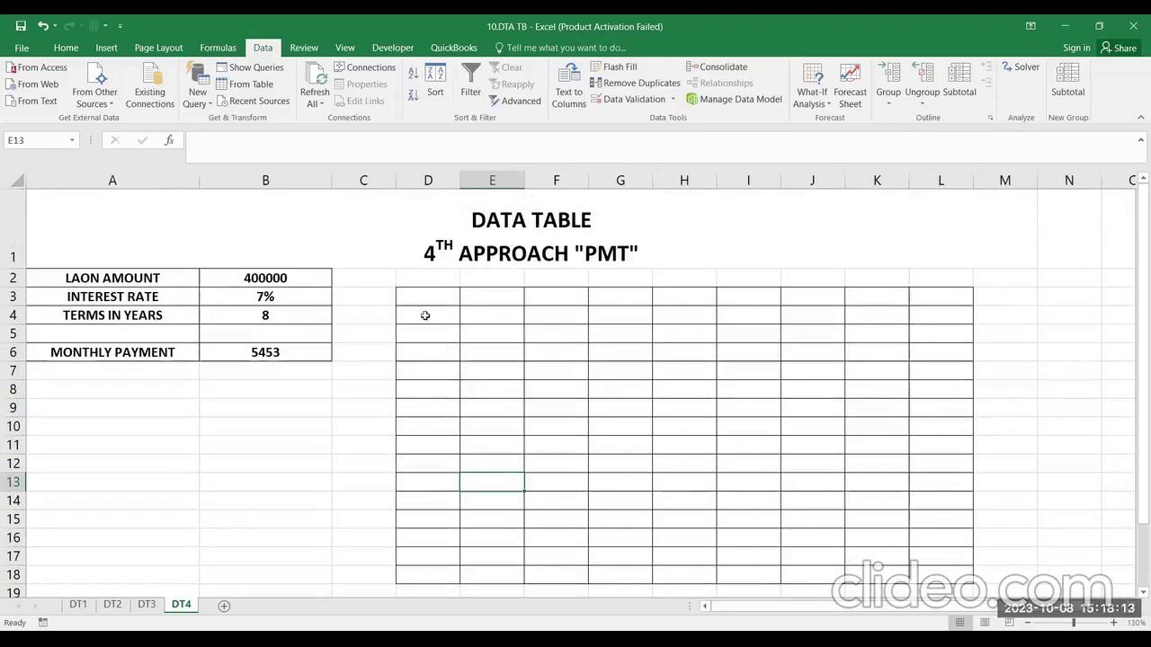
key("ctrl+Home")
left_click(314, 444)
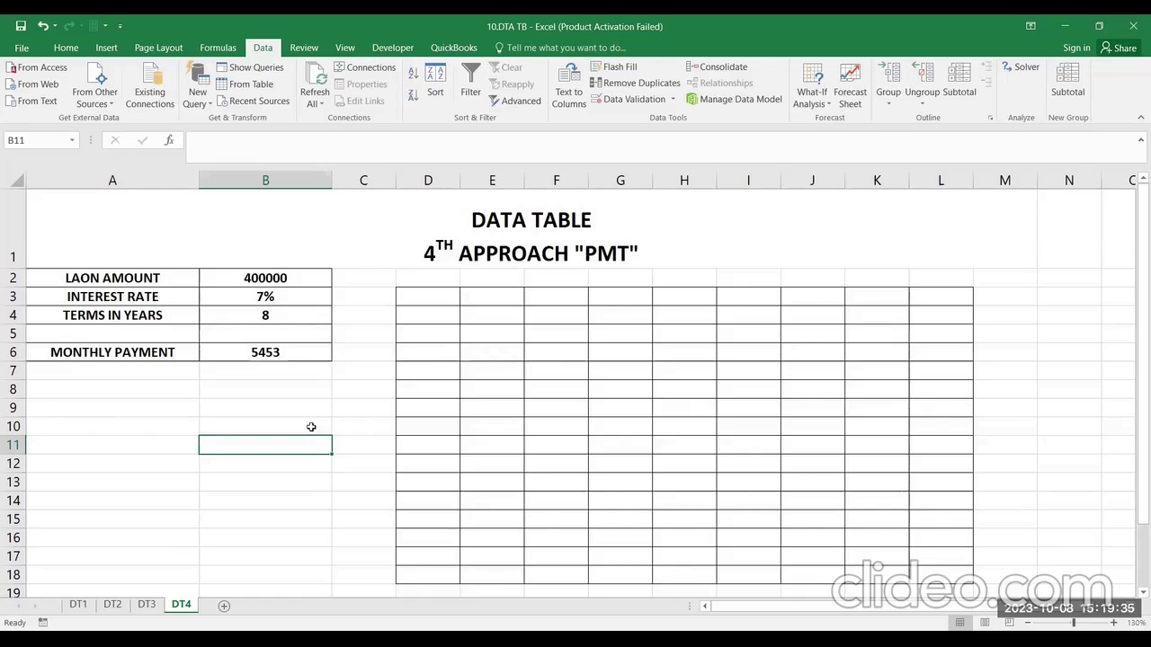
left_click(147, 604)
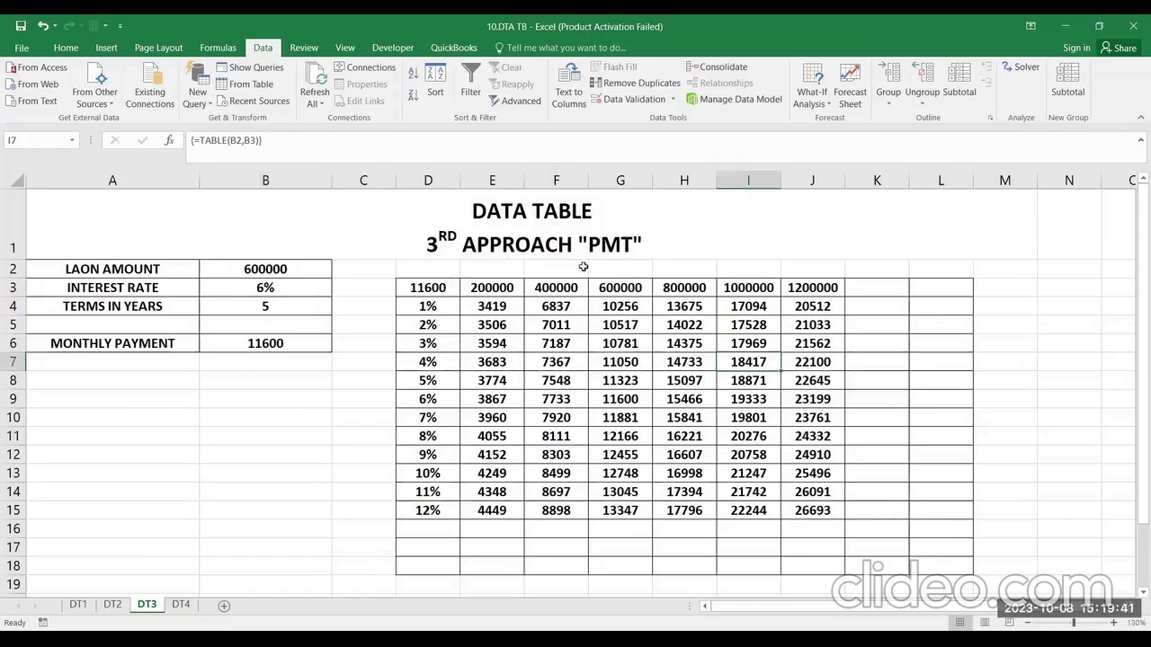
left_click(181, 604)
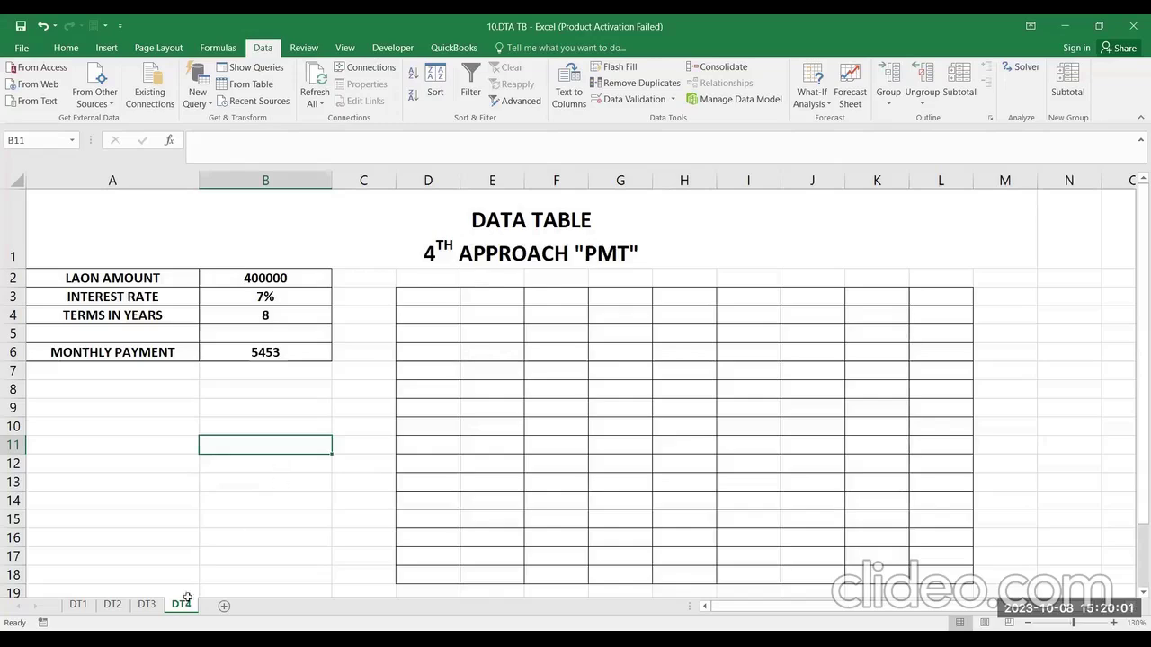
left_click(147, 605)
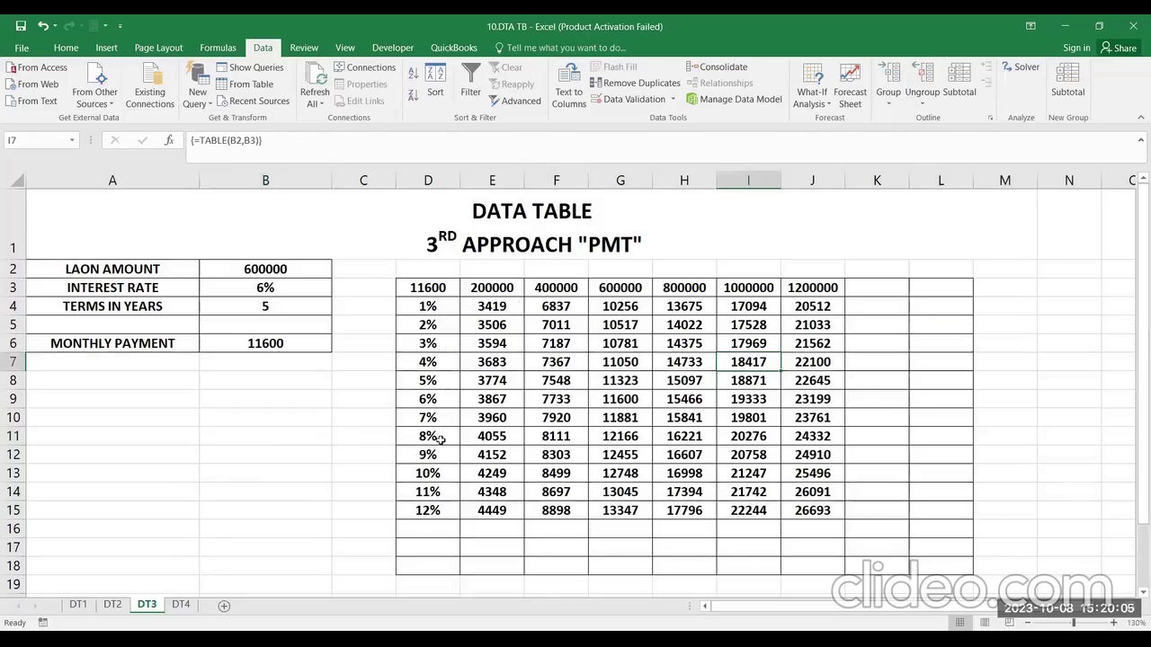
left_click(283, 306)
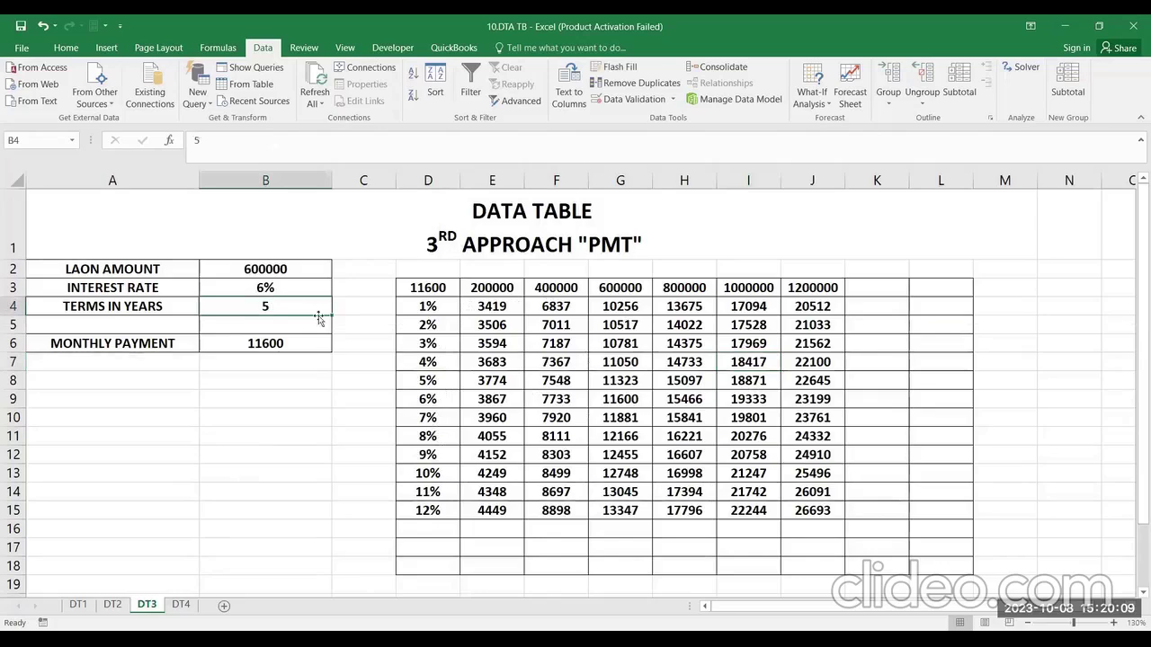
- Review the loan amount, interest rate and term inputs in B2 to B4 on sheet DT4
left_click(181, 606)
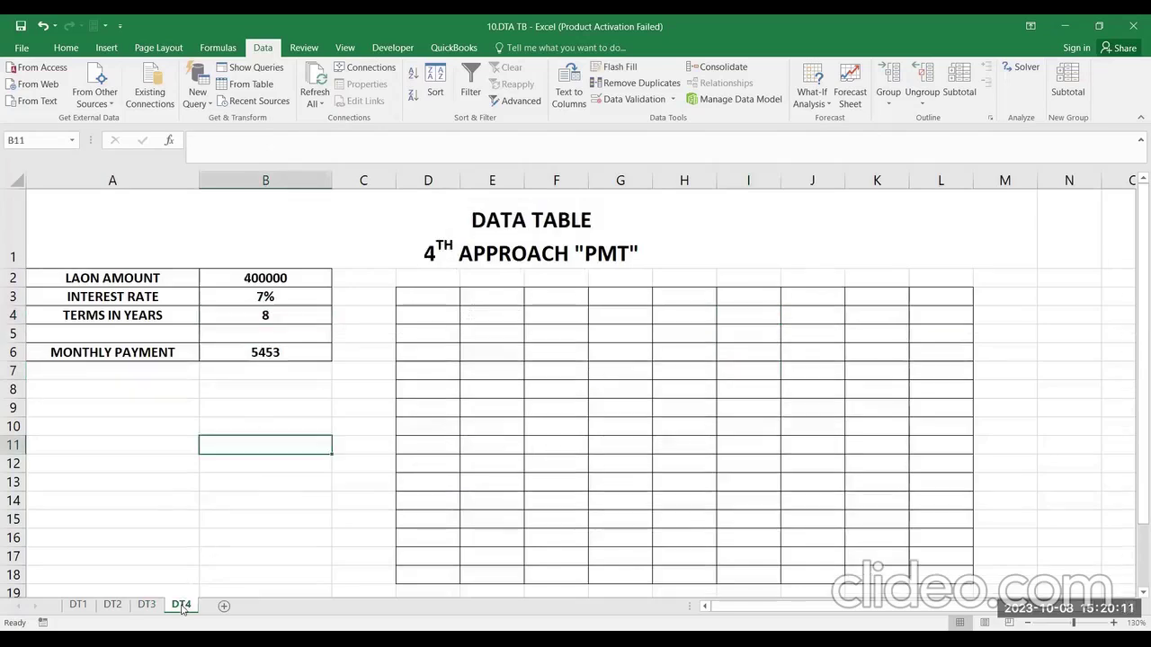
left_click(315, 266)
left_click(314, 273)
left_click(291, 313)
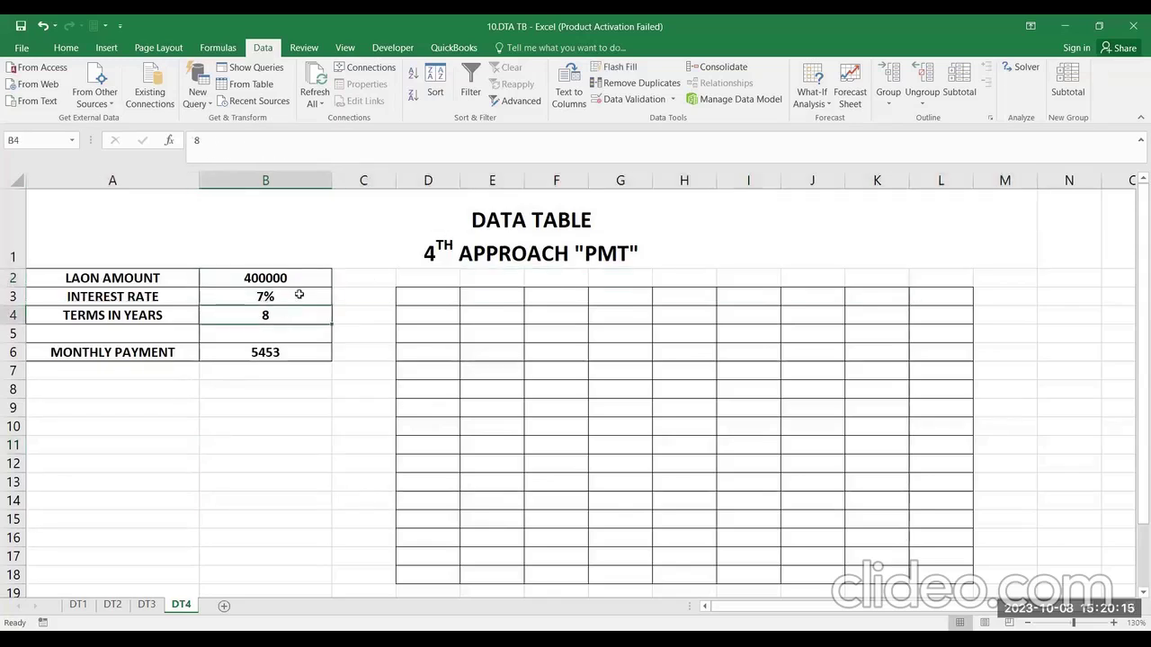
left_click(304, 280)
left_click(303, 297)
left_click(319, 315)
- Enter the terms 1 and 2 in D4 and D5 of sheet DT4 and fill the series down to 10 in D13
left_click(420, 312)
type("1")
key("Return")
type("2")
key("Return")
left_click_drag(420, 312, 460, 494)
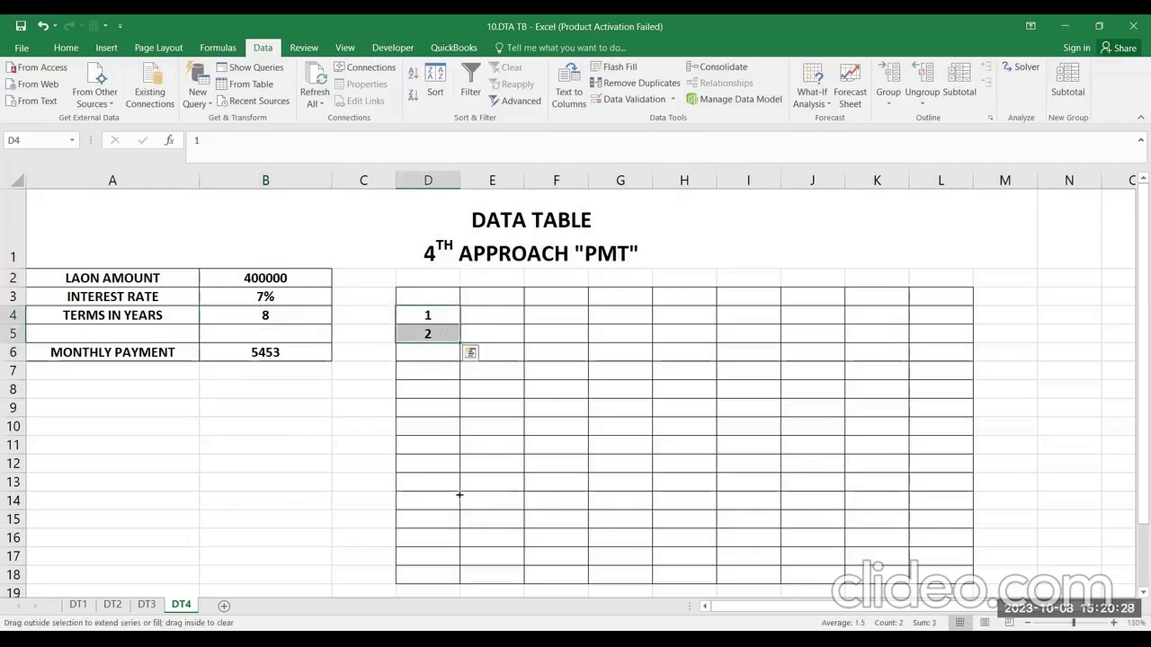
left_click(482, 297)
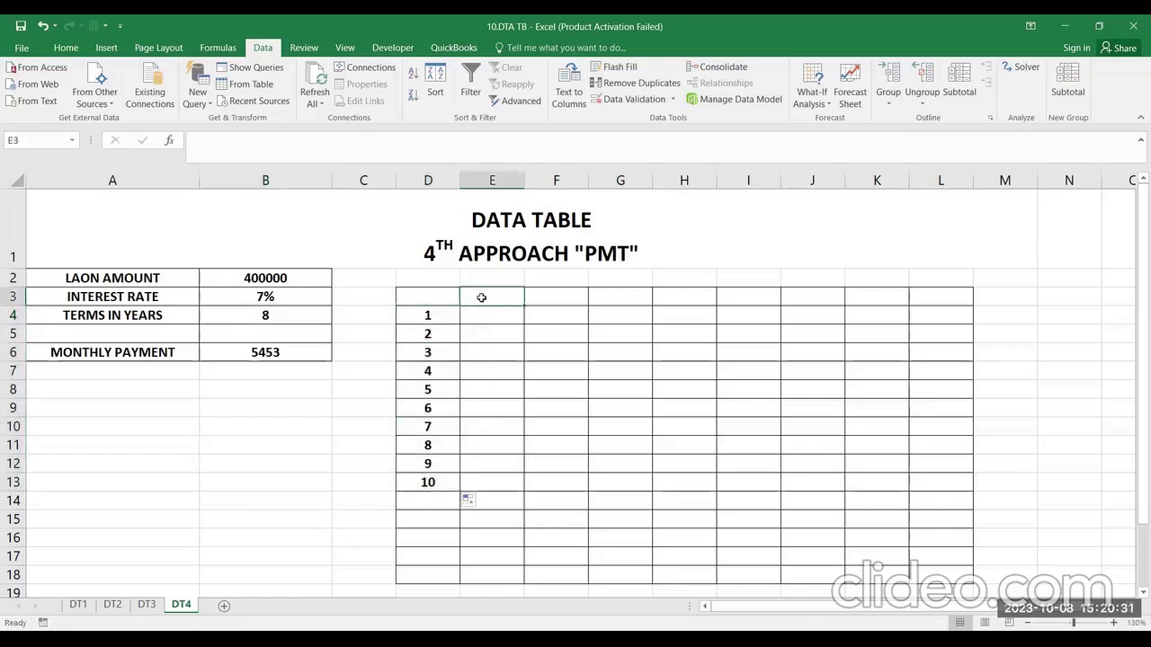
- Enter the loan amounts 200000 and 400000 in E3 and F3 and fill the series across to 1000000 in I3
type("200000")
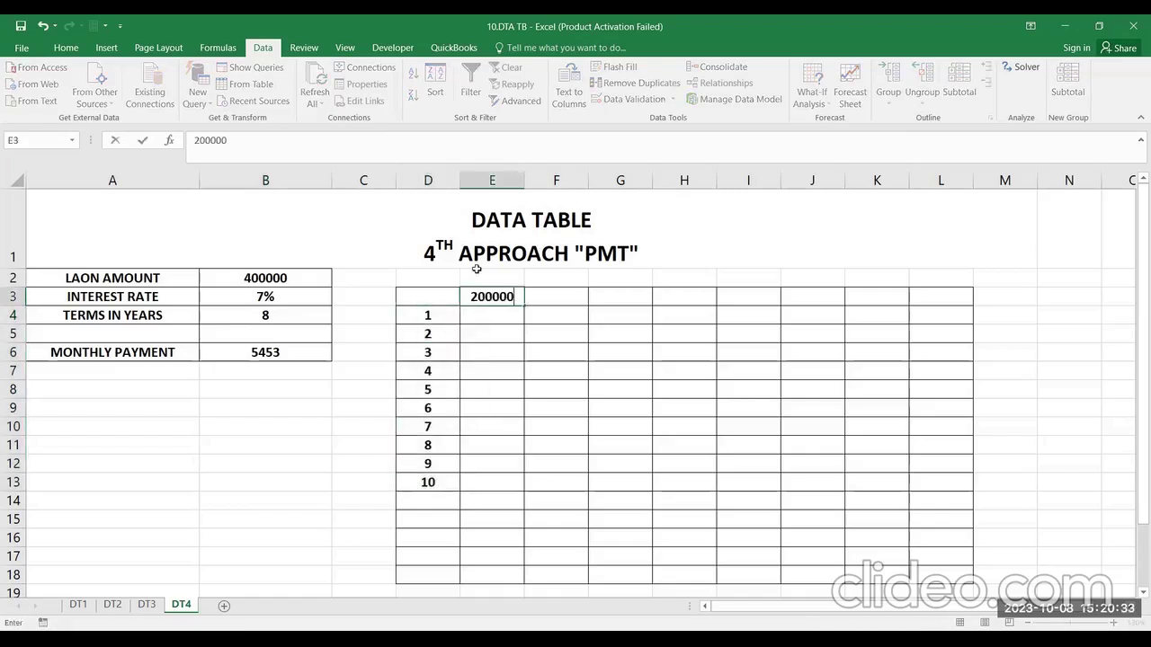
key("Tab")
type("14")
key("BackSpace")
key("BackSpace")
type("400000")
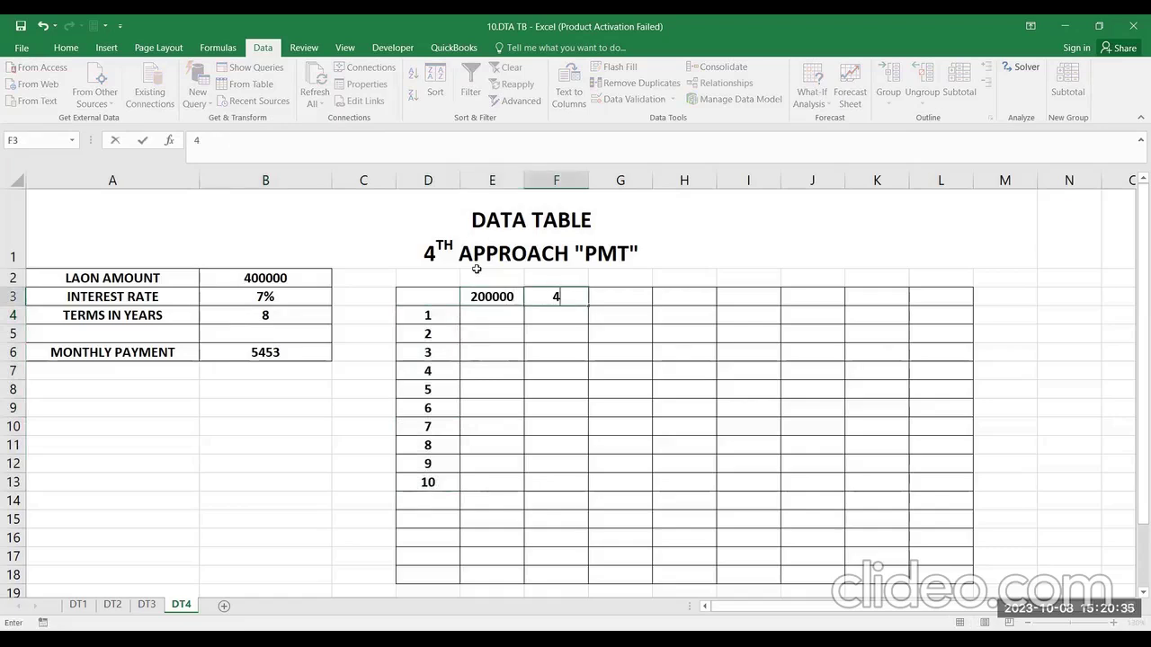
key("Return")
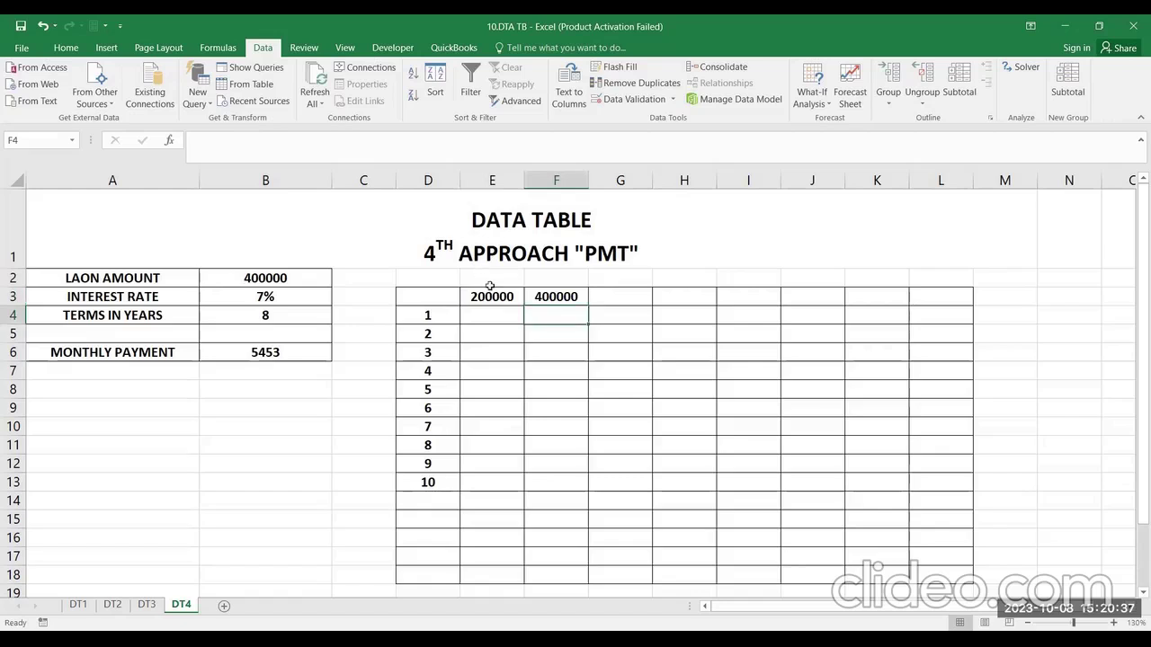
left_click_drag(497, 299, 722, 309)
- Link corner cell D3 to the monthly payment in B6 and select the range D3:I12
left_click(428, 300)
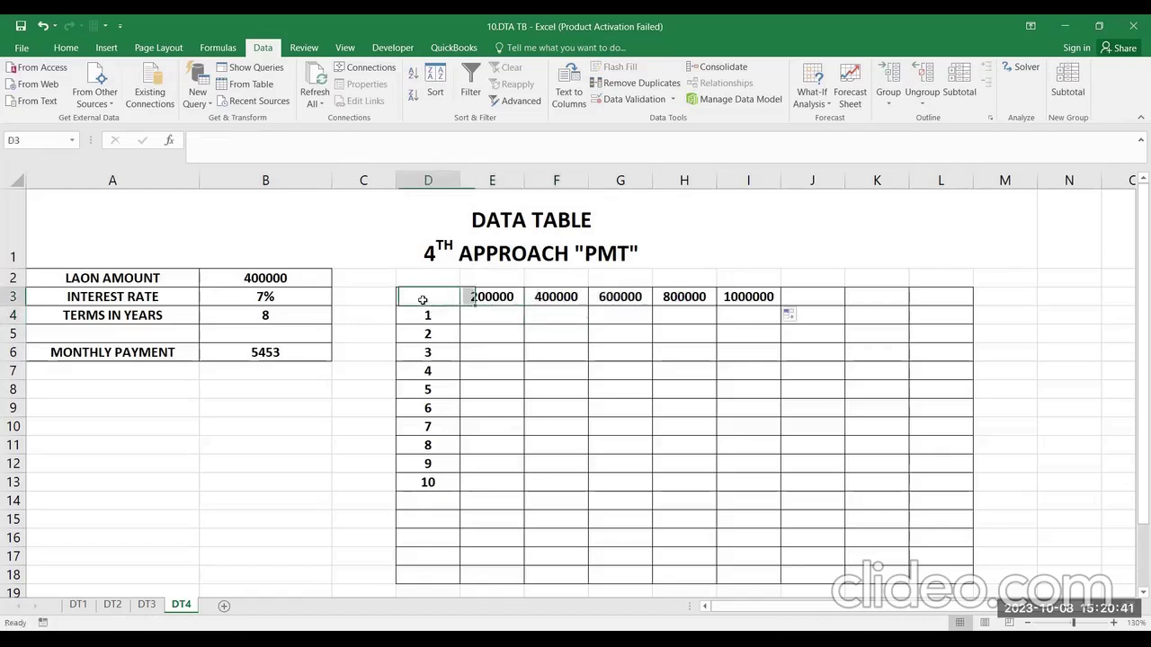
type("=")
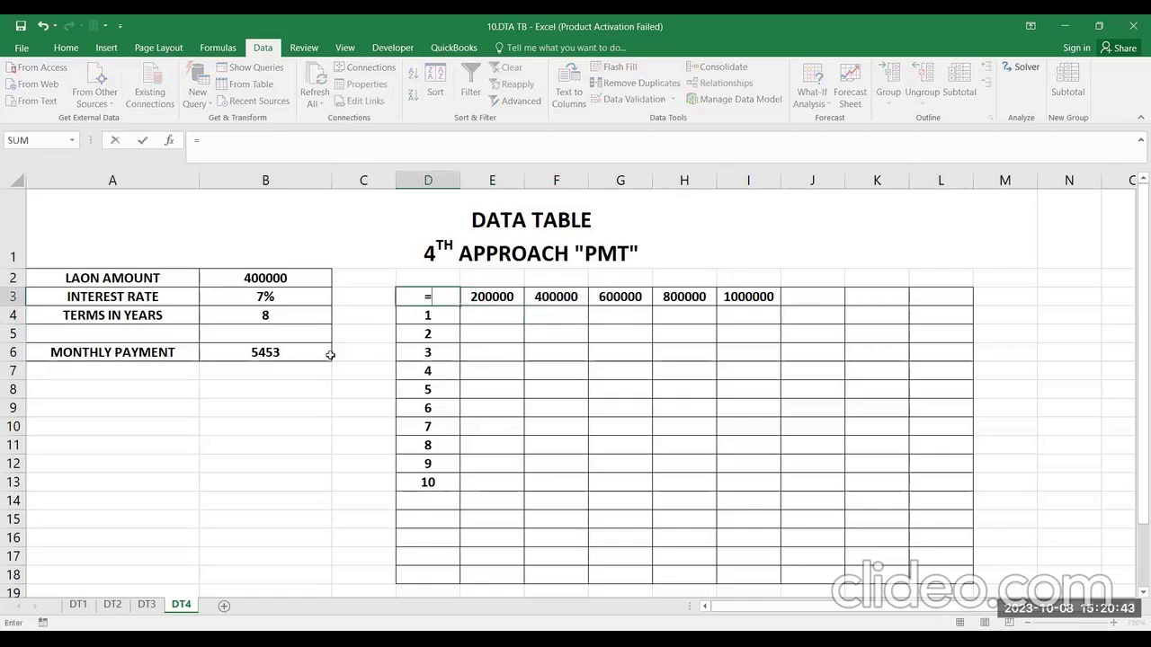
left_click(303, 353)
key("Return")
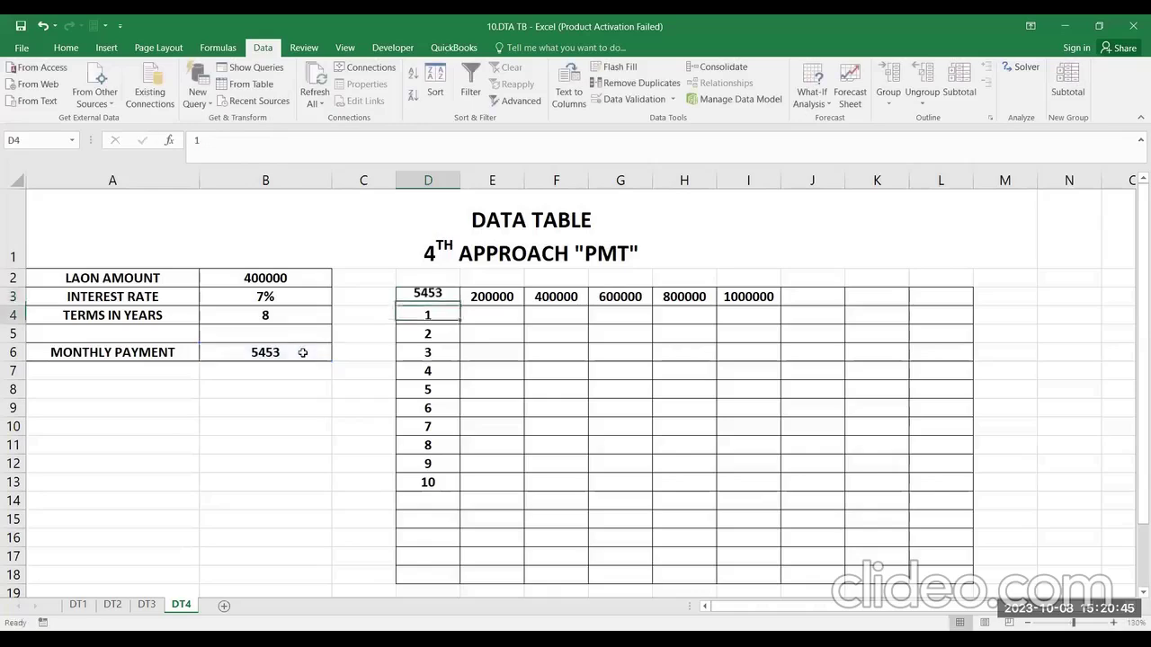
left_click_drag(442, 297, 476, 316)
left_click_drag(569, 395, 747, 464)
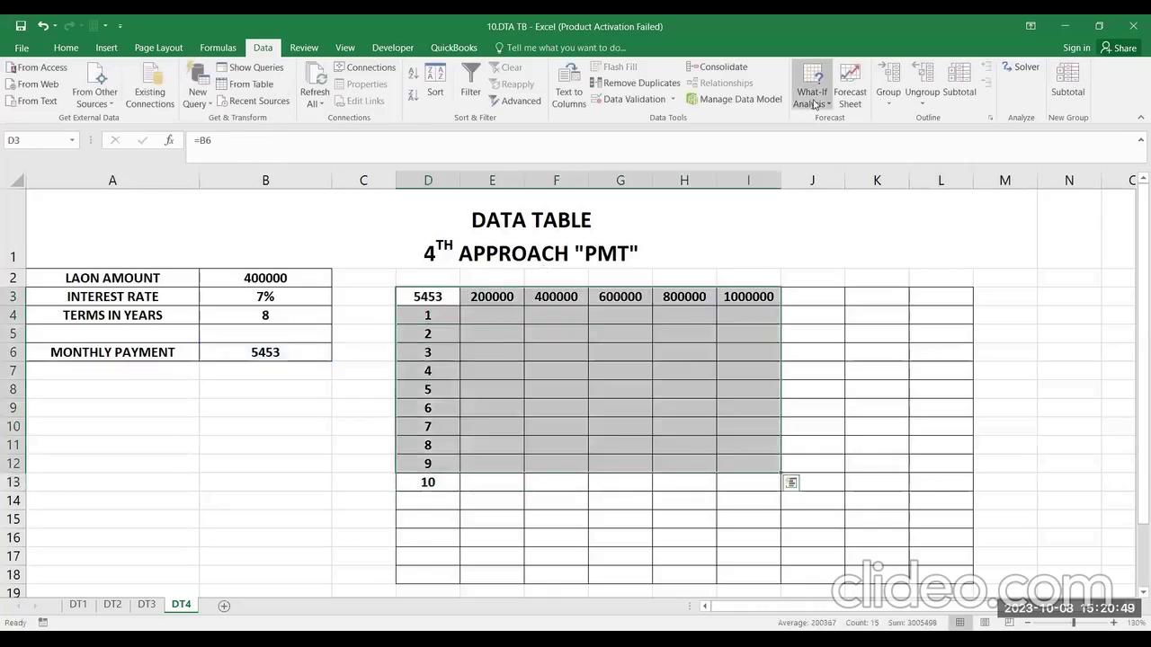
left_click(812, 90)
key("Return")
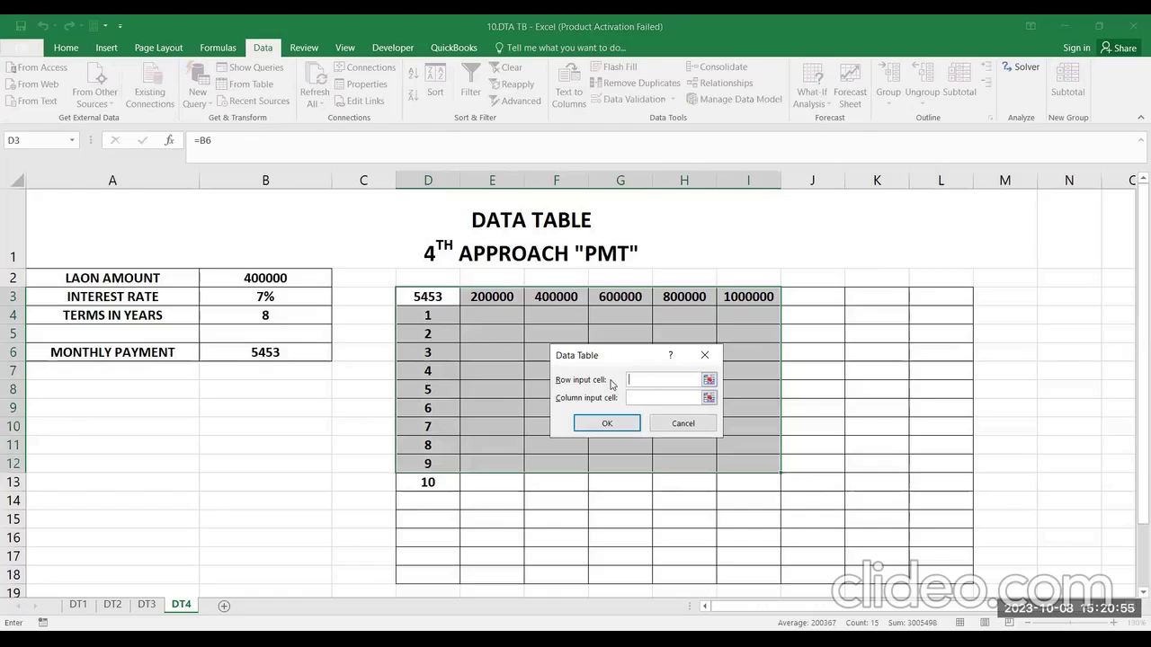
left_click(690, 428)
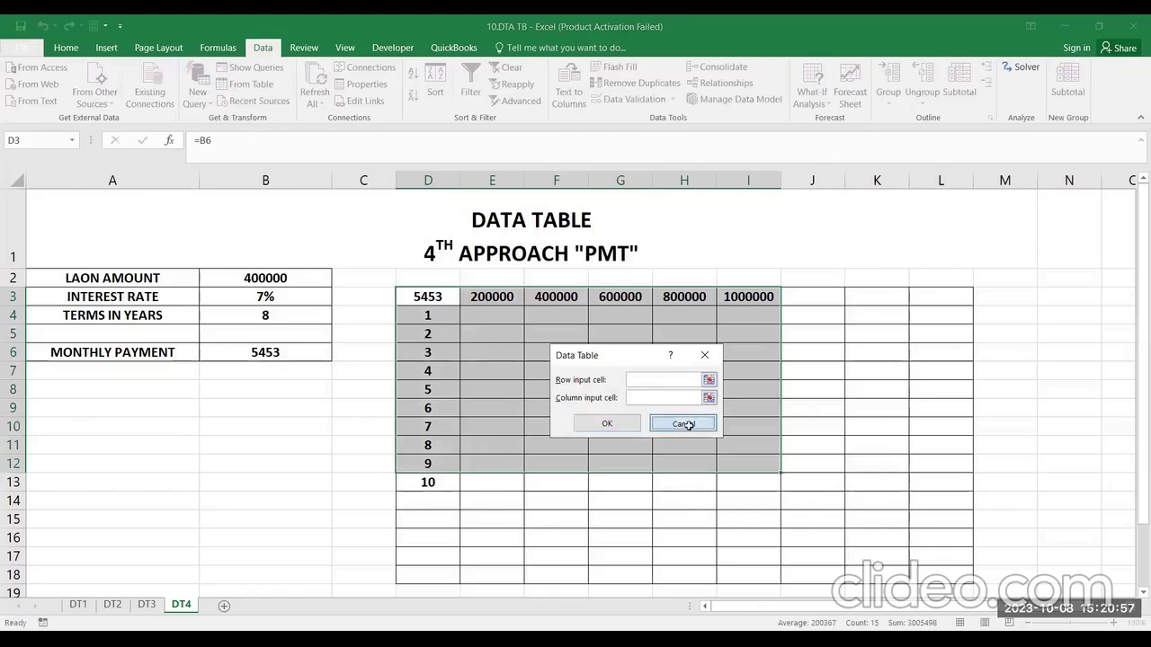
- Extend the selection to D3:I13, create a data table with row input cell B2 and column input cell B4, and check F11
key("shift+Down")
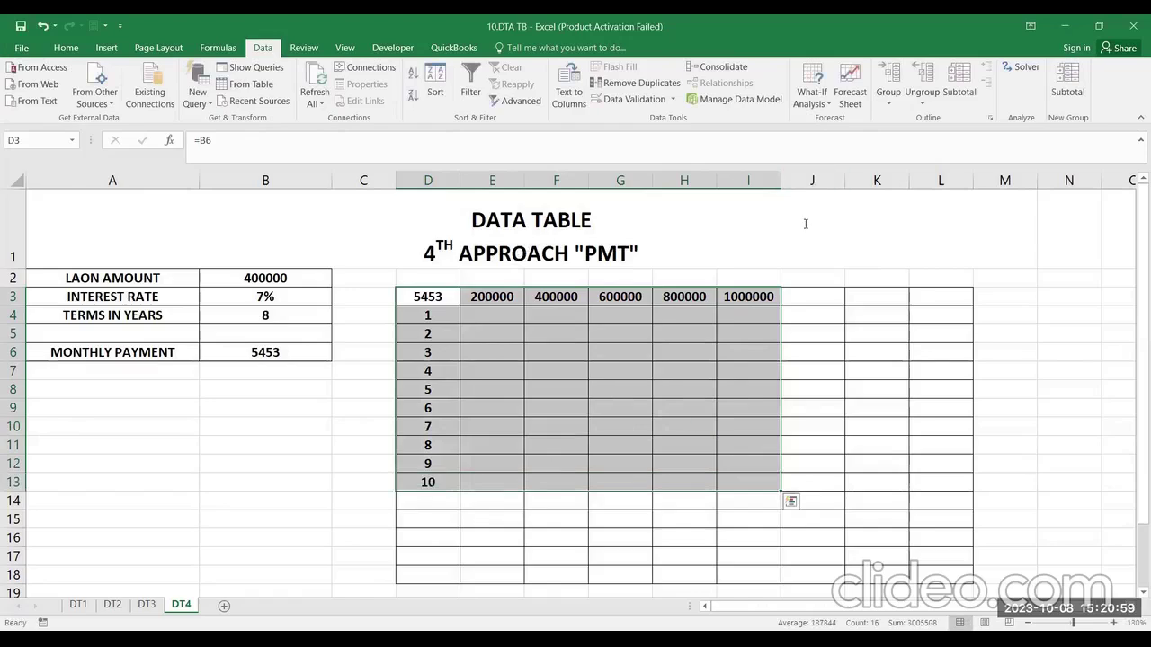
left_click(812, 103)
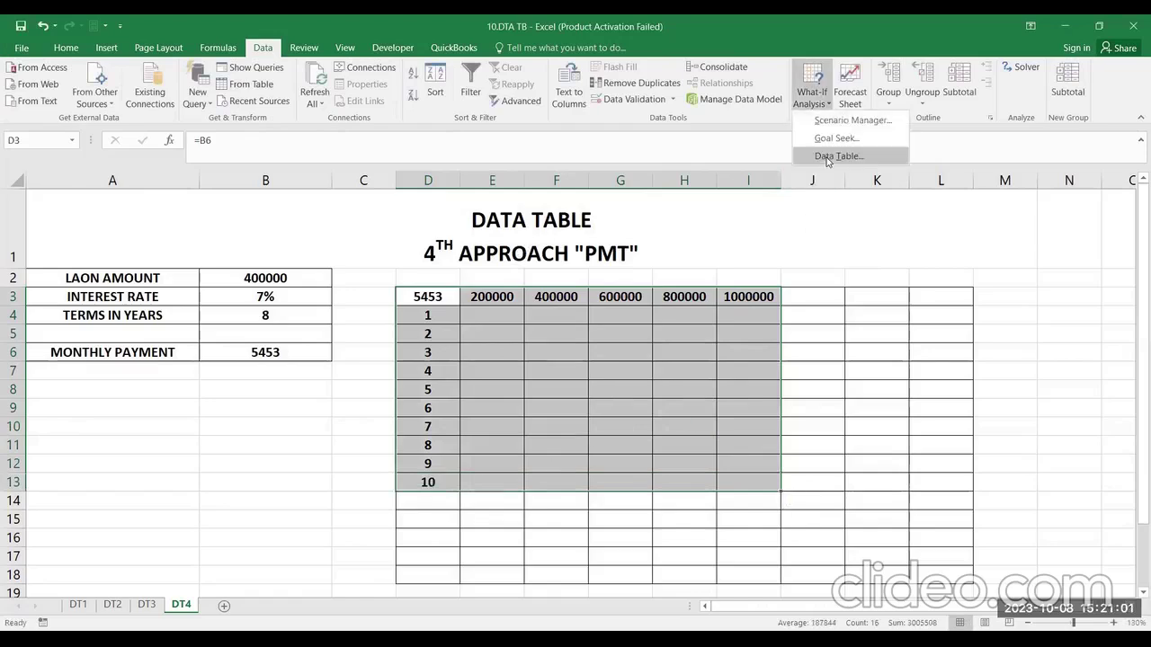
left_click(827, 157)
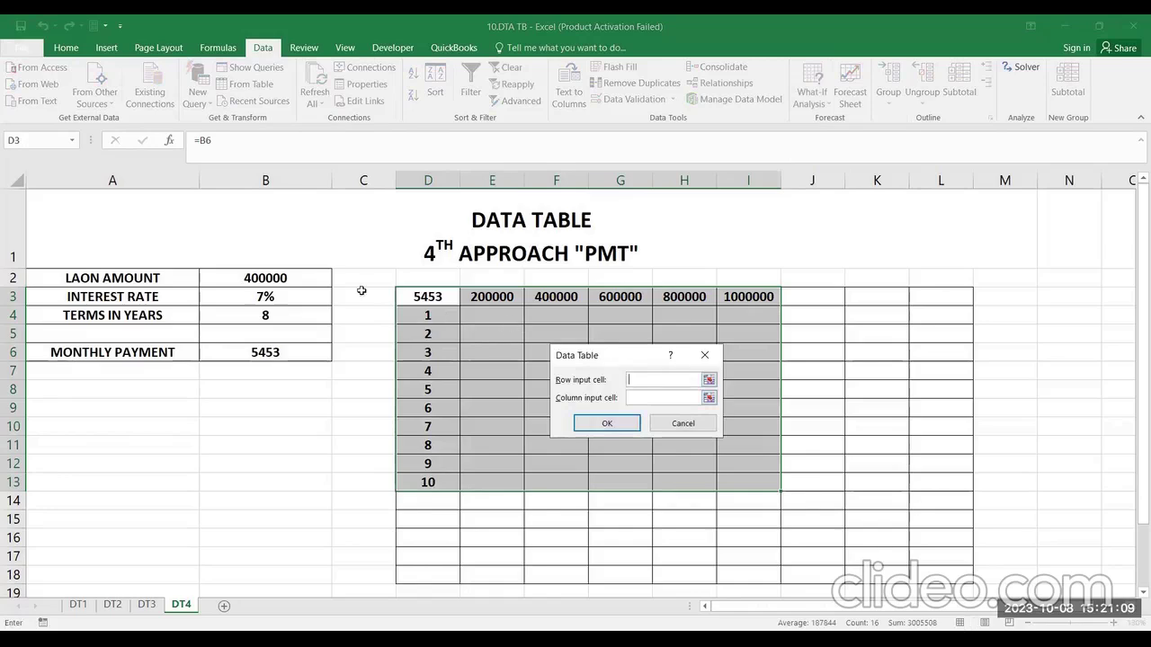
left_click(293, 278)
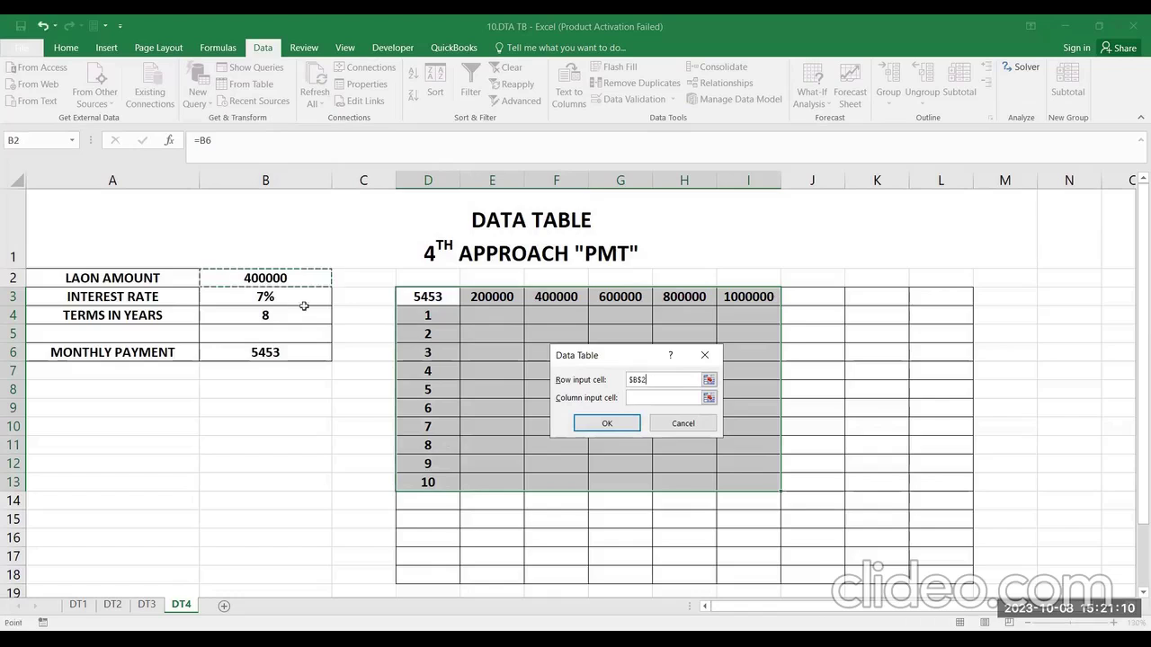
left_click(662, 398)
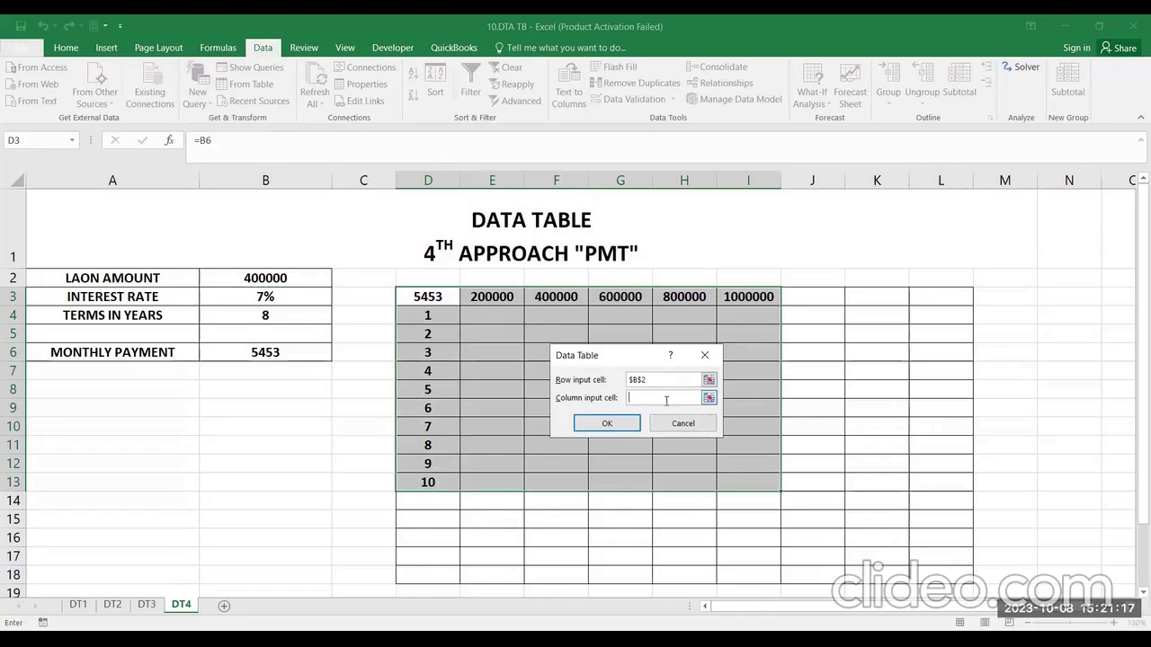
left_click(289, 315)
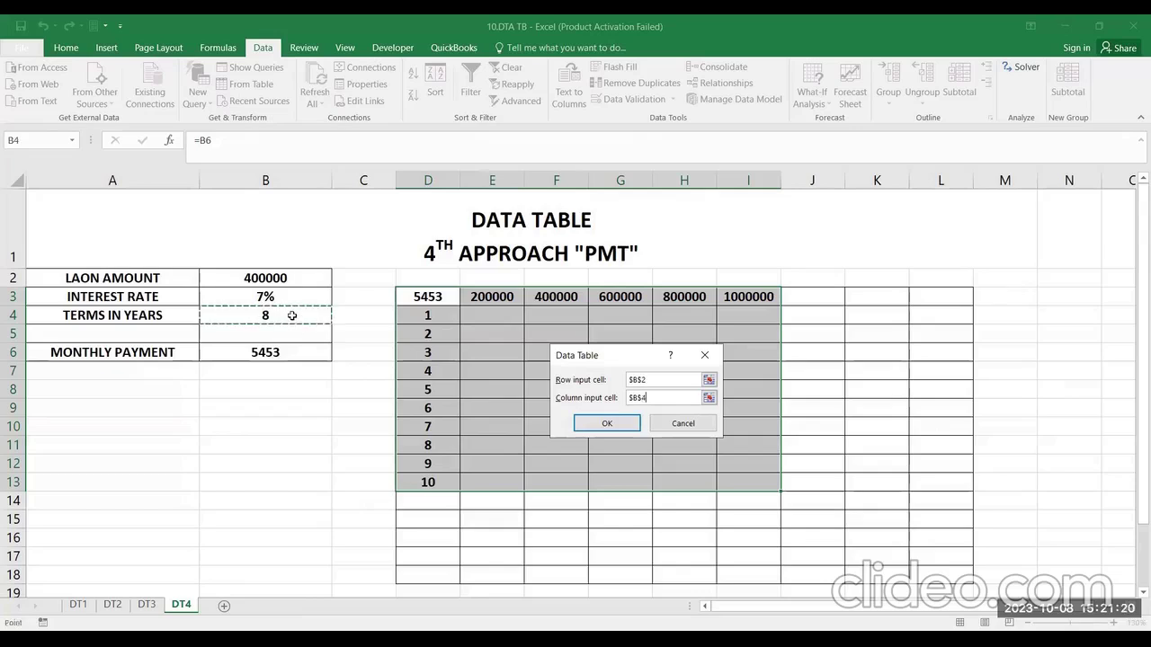
left_click(617, 421)
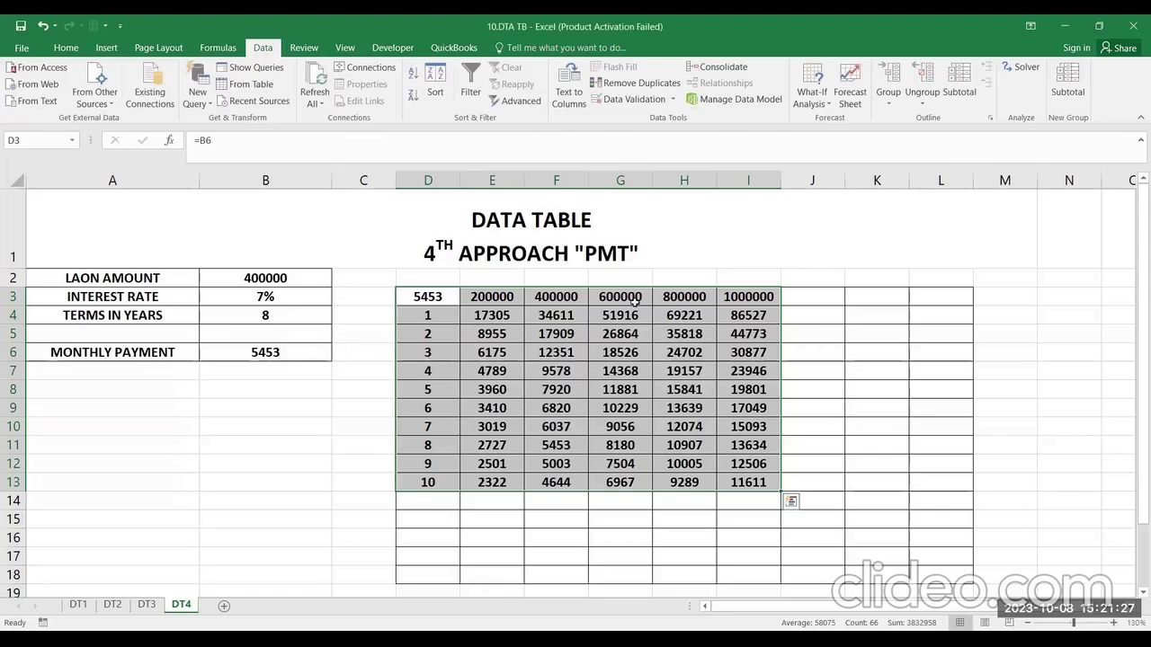
left_click(562, 445)
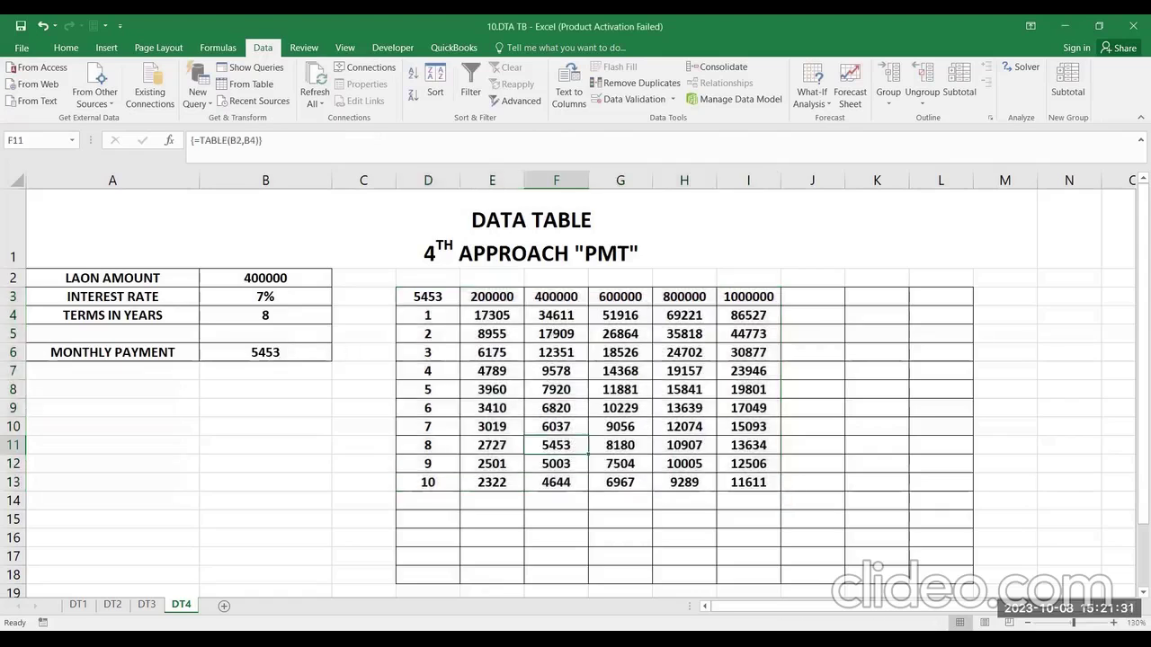
- Set the interest rate in B3 of sheet DT4 to 5%
scroll(578, 475, "up", 1)
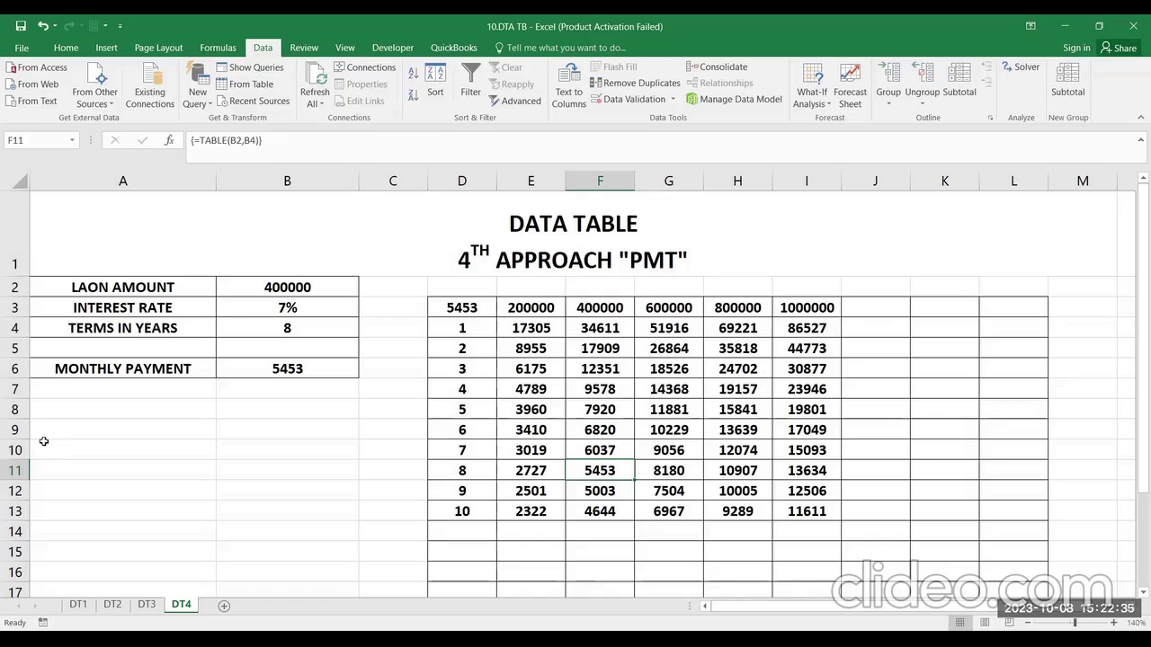
left_click(254, 307)
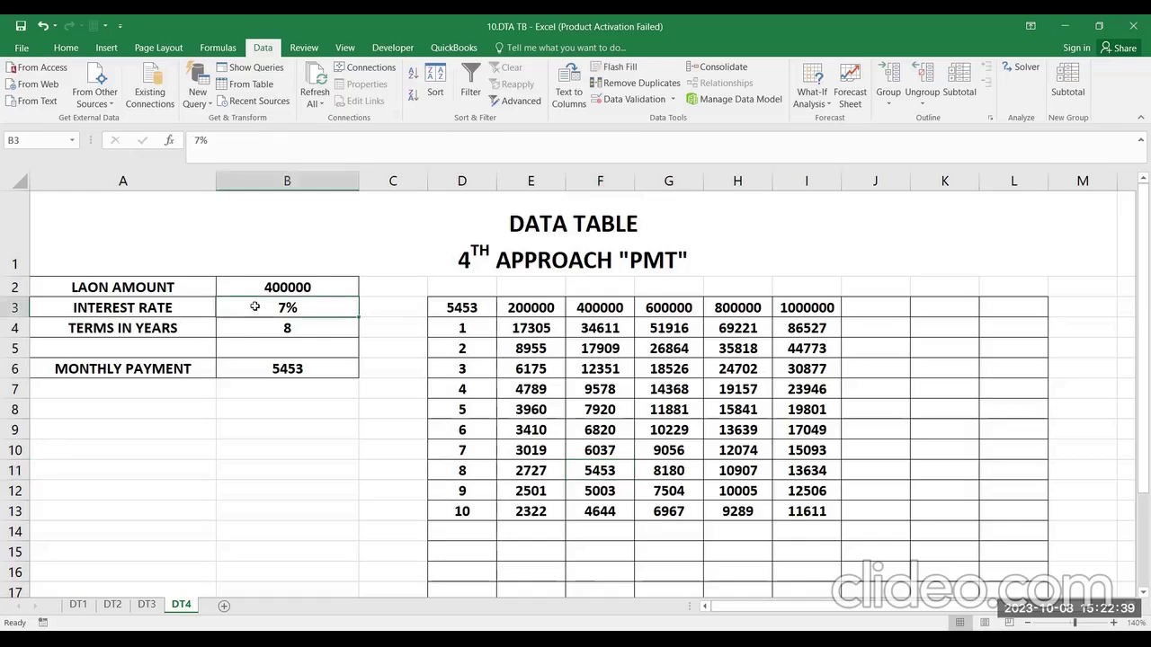
type("5")
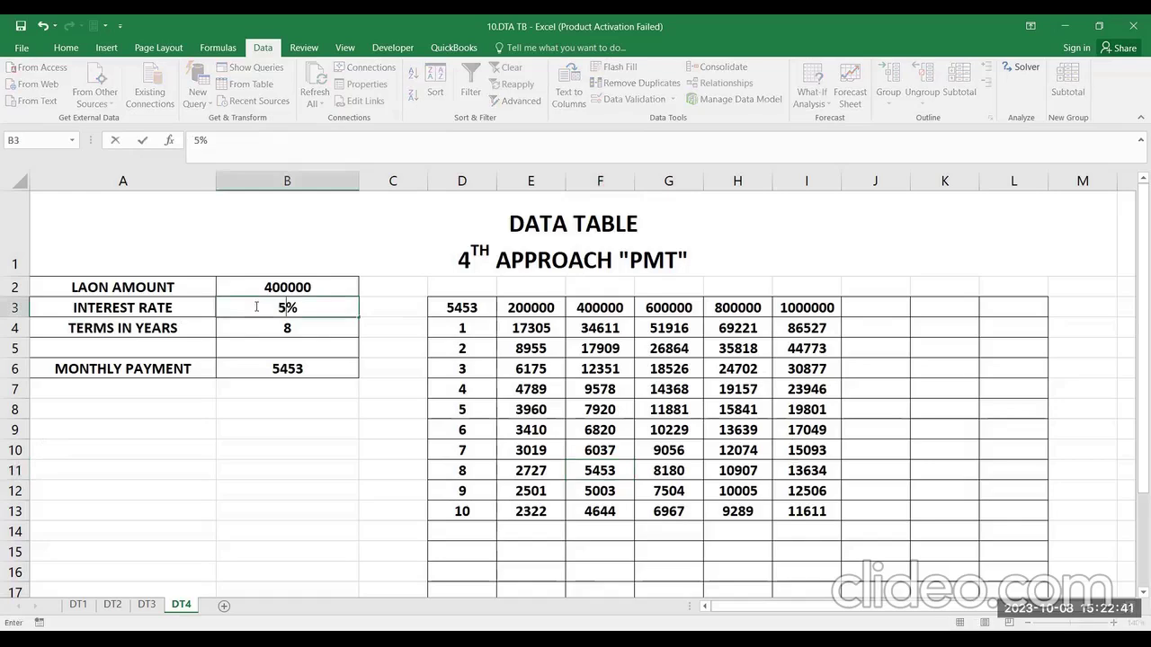
key("Return")
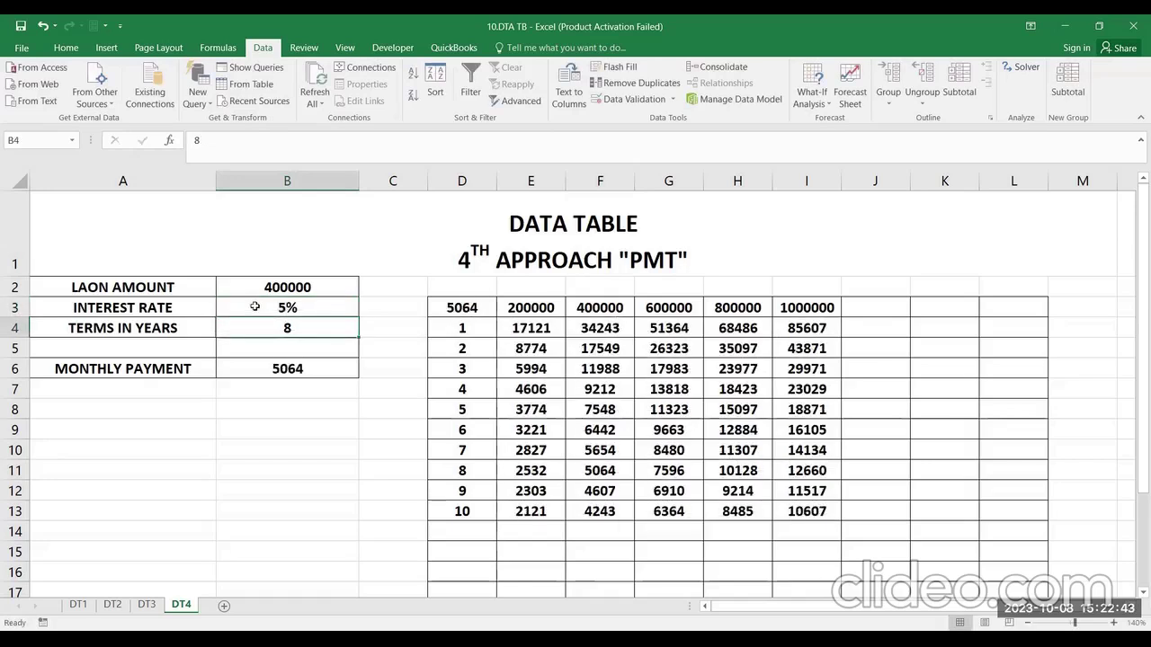